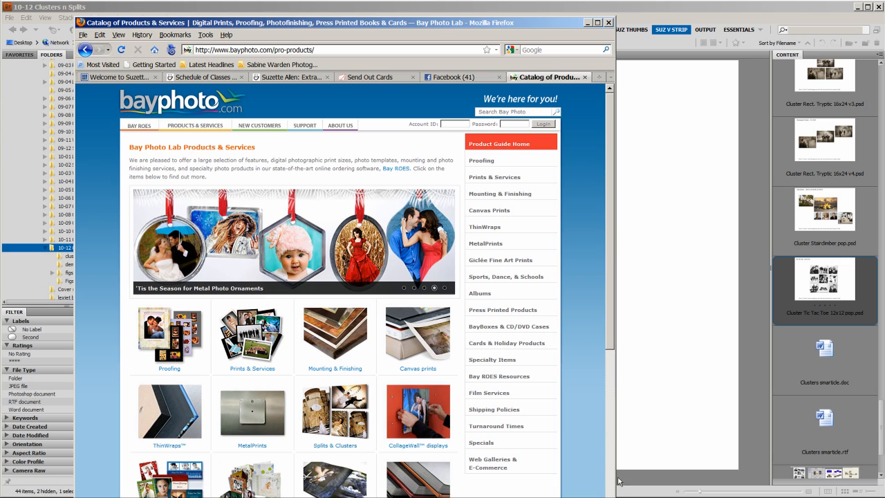
Widen the browser window and open the Splits & Clusters product page after viewing the ThinWraps page
drag(614, 477, 797, 455)
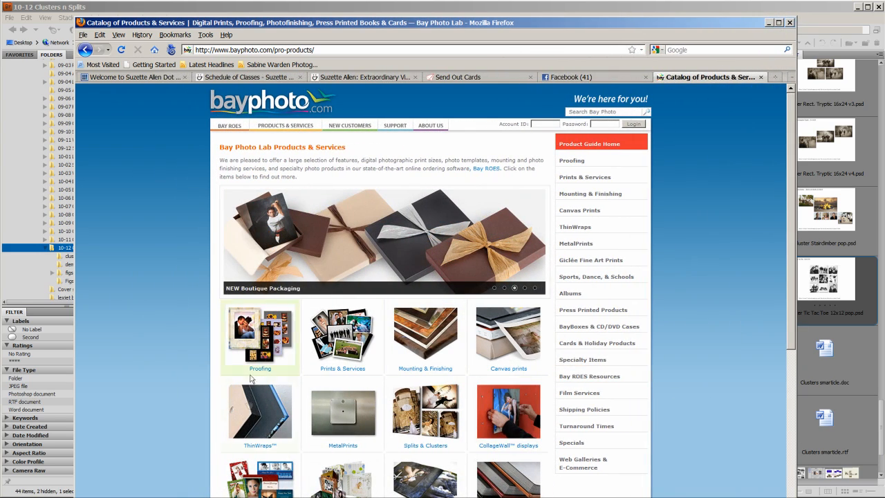
click(294, 434)
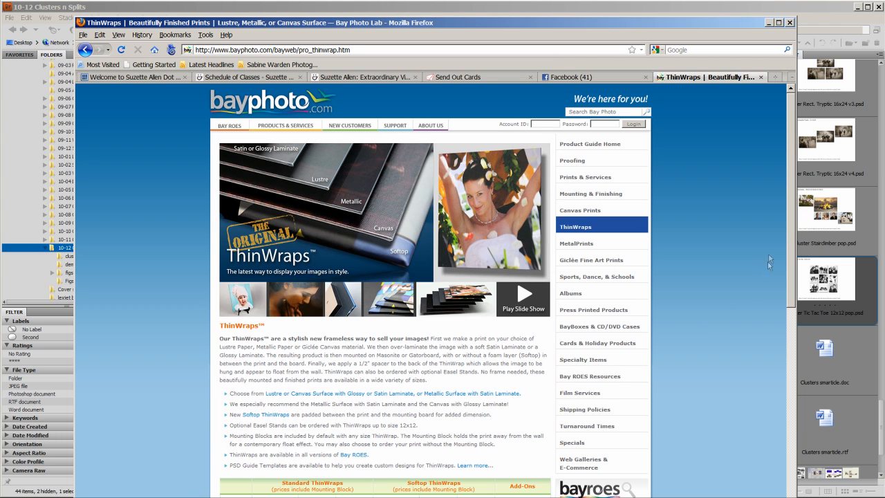
key(alt+Left)
click(429, 412)
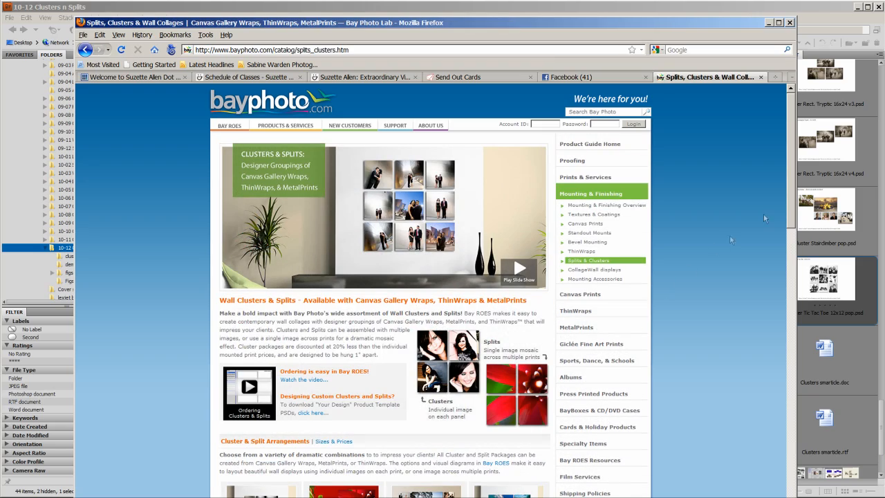
View the enlarged wall displays of the Tic Tac Toe and Modern arrangements on the Splits & Clusters page
drag(792, 202, 795, 289)
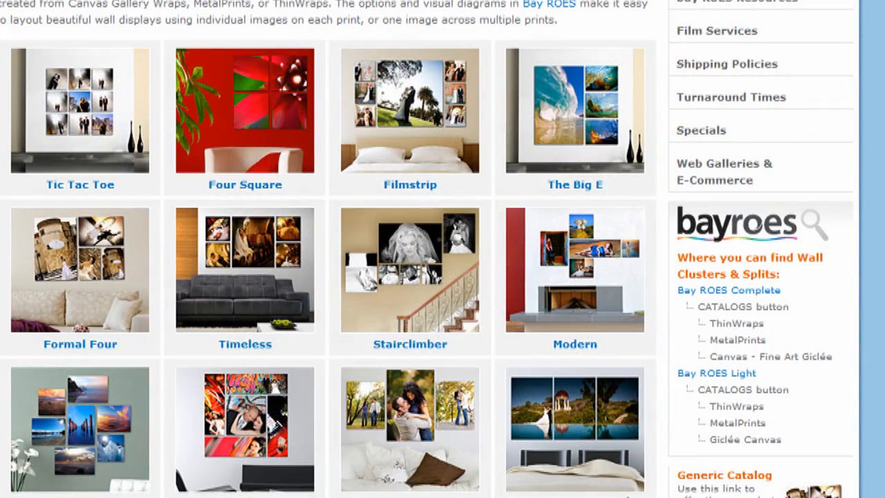
click(42, 105)
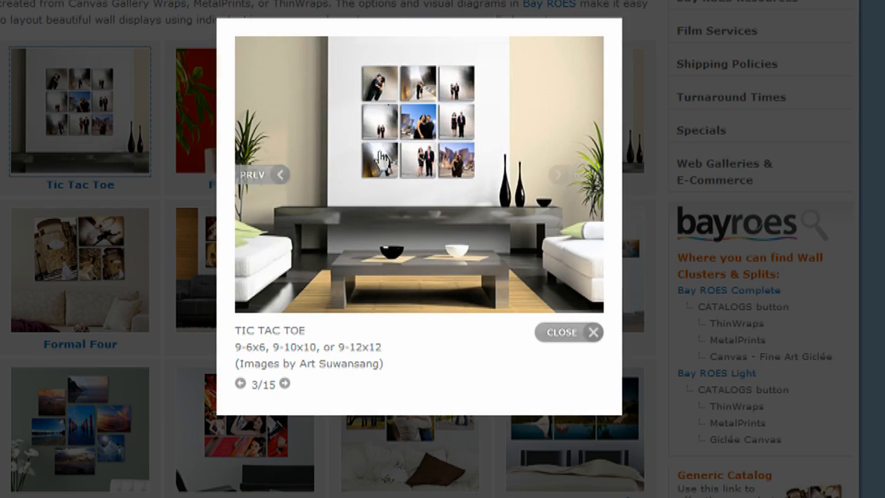
click(595, 334)
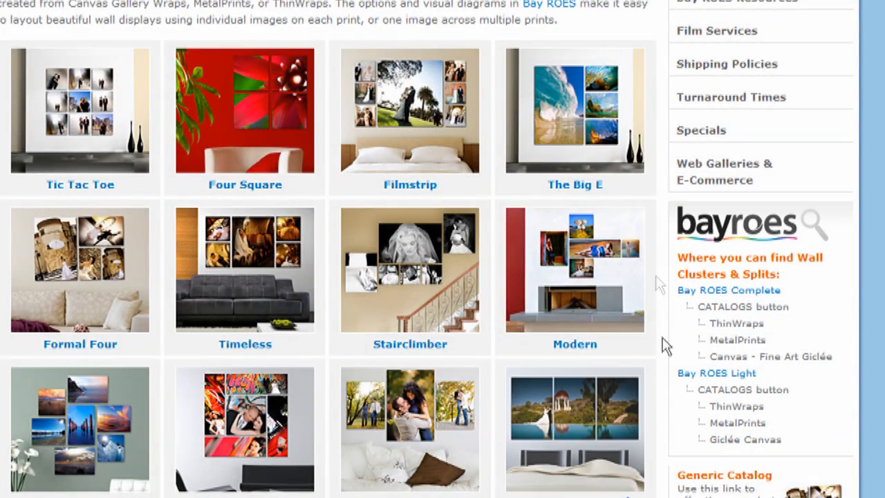
click(606, 253)
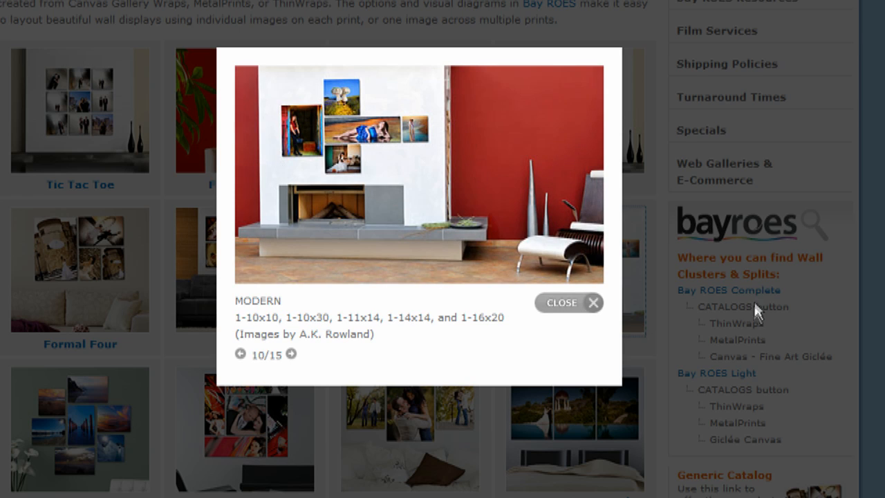
click(875, 315)
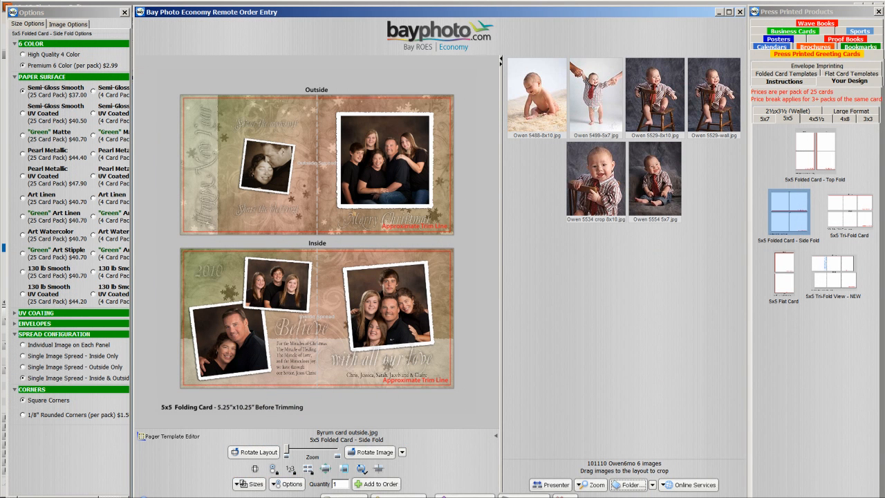
Open the Clusters & Splits products of the ThinWraps catalog
click(252, 484)
mouse_move(253, 450)
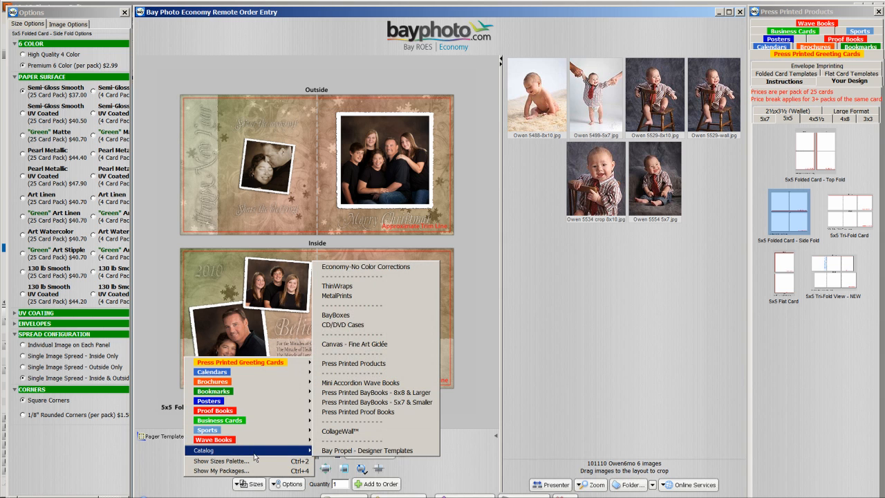
click(367, 286)
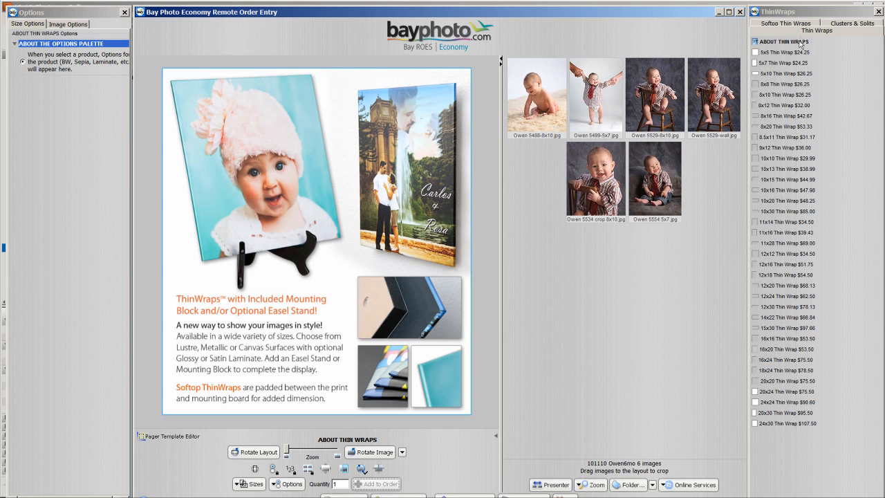
click(842, 25)
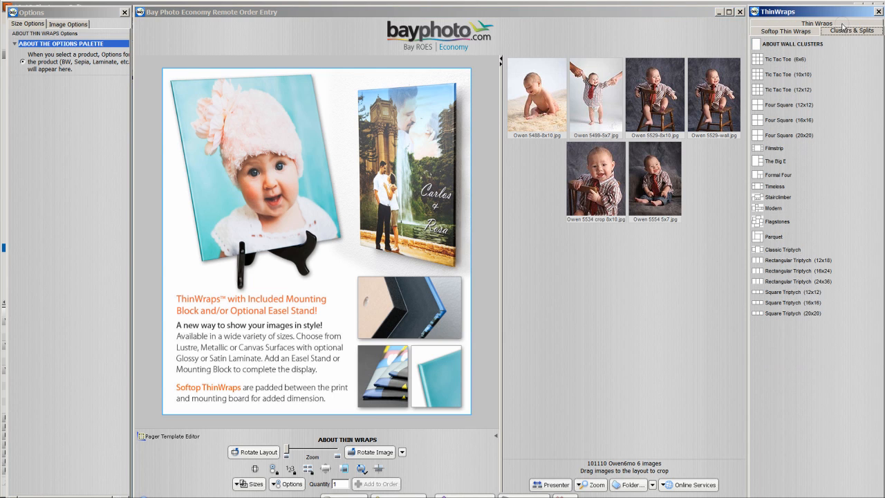
Review the ThinWraps cluster layouts from Tic Tac Toe and Four Square through Filmstrip, Formal Four and Timeless to the triptychs
click(781, 62)
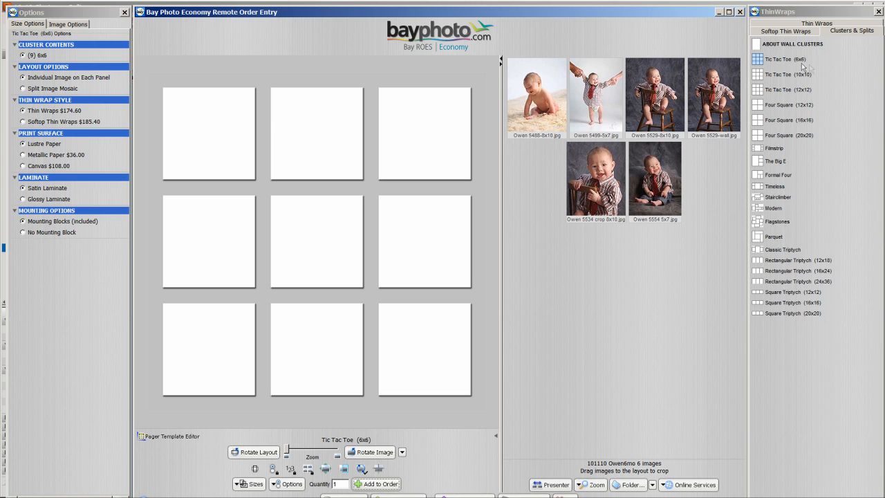
click(760, 91)
click(759, 106)
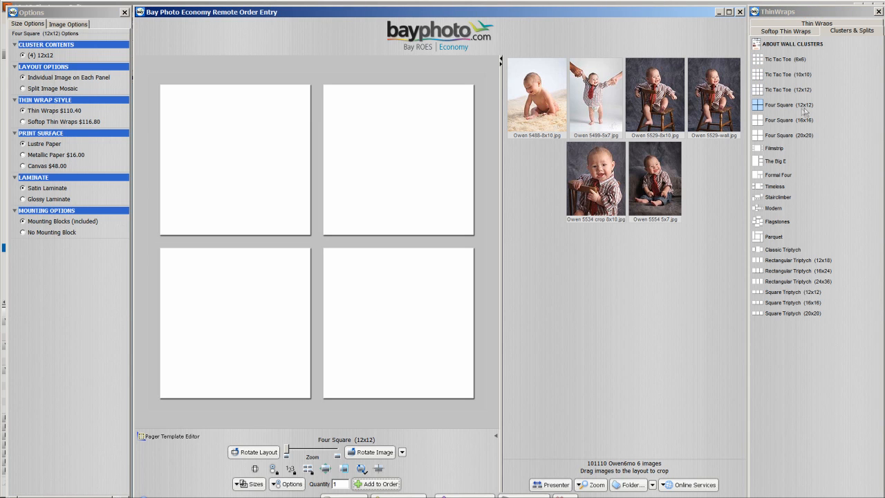
click(756, 123)
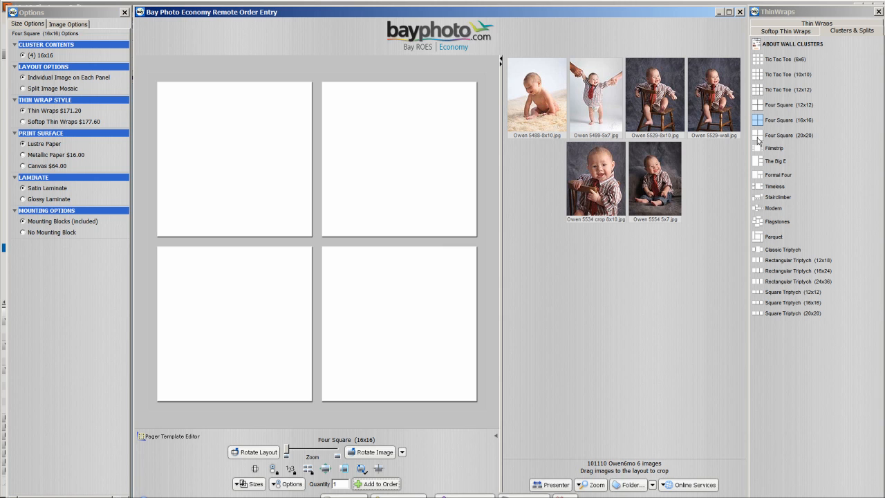
click(758, 137)
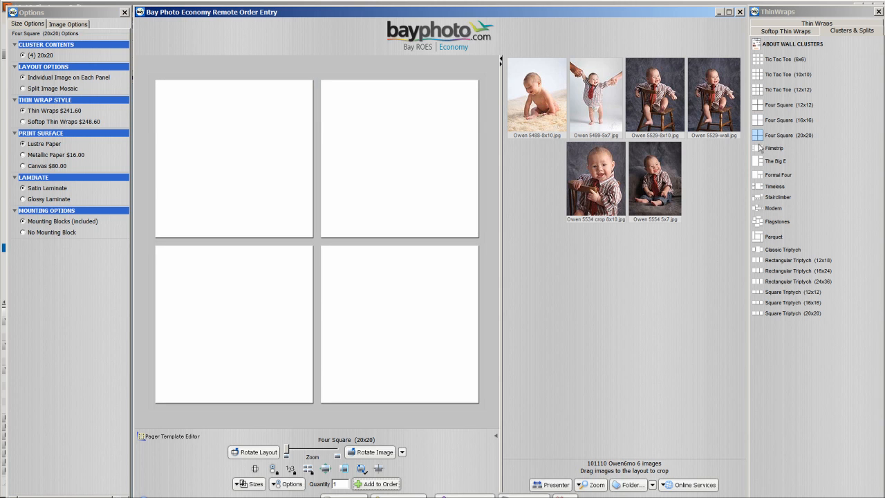
click(760, 148)
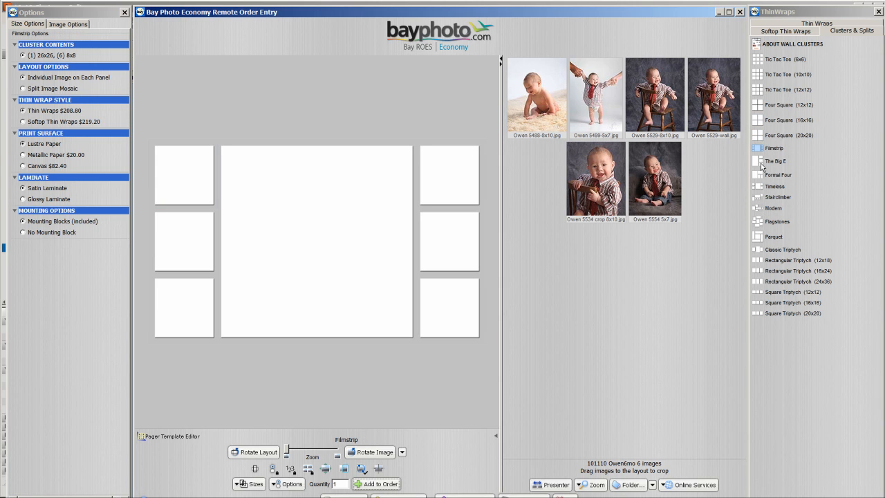
click(761, 163)
click(761, 177)
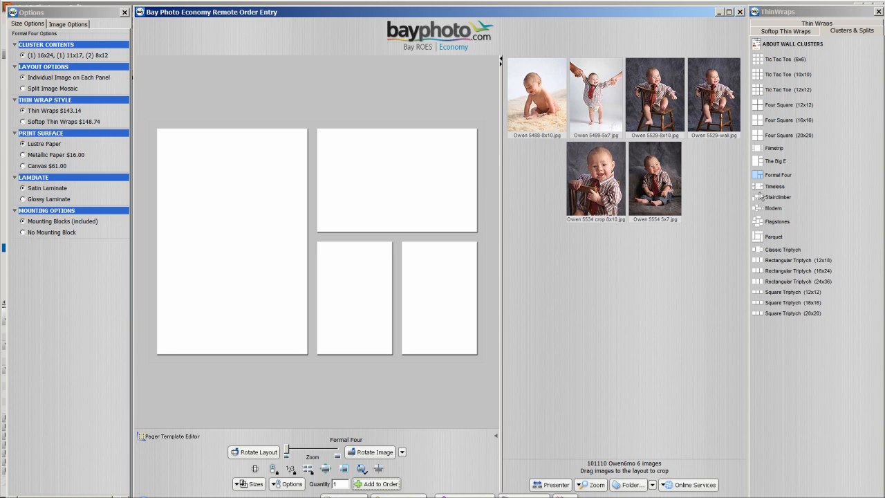
click(758, 187)
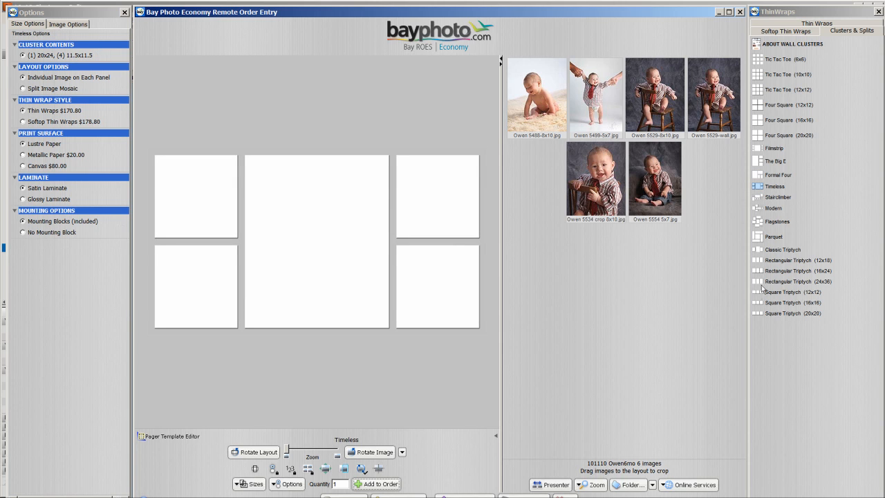
click(760, 250)
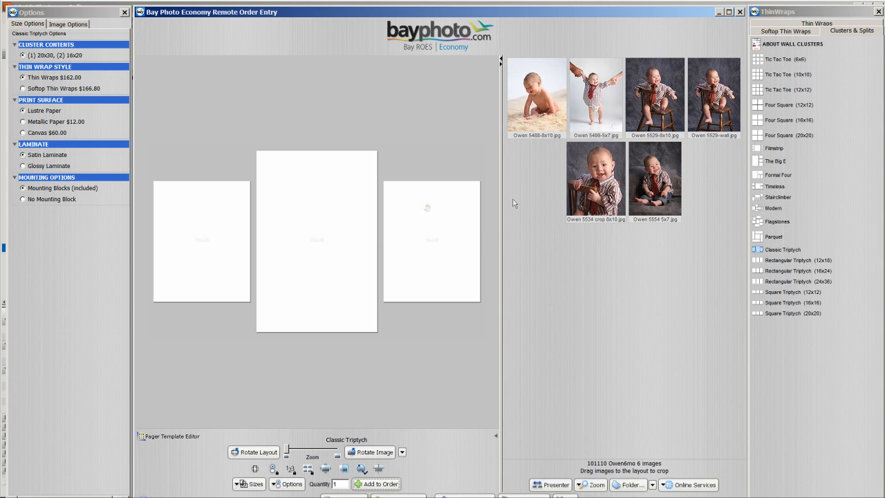
click(759, 261)
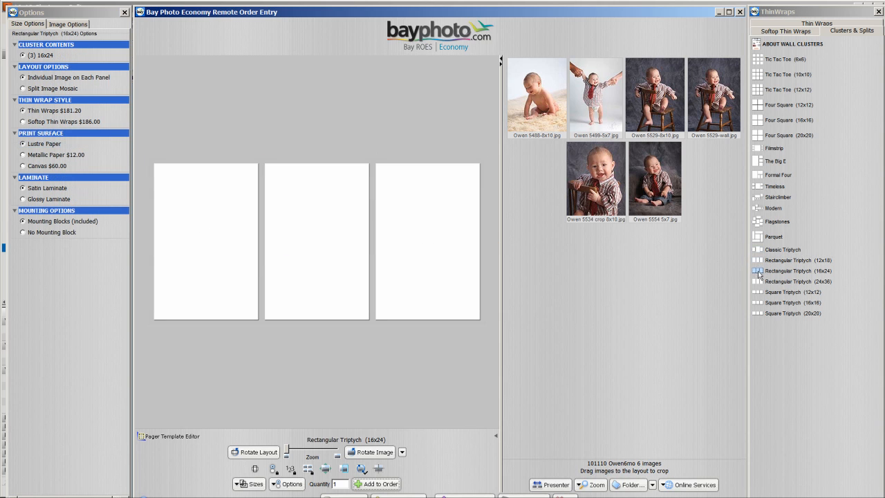
Fill a Classic Triptych with photo 5554 in the center, 5488 on the right and 5499 on the left, and rotate the left photo
click(758, 251)
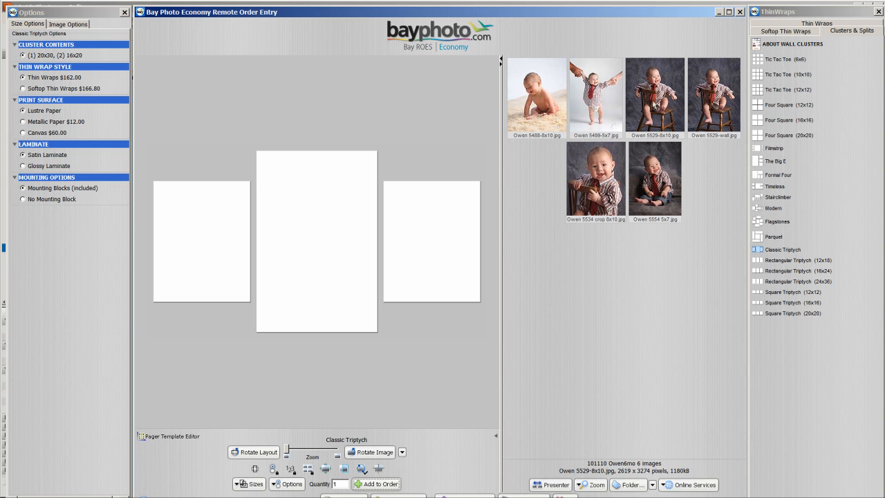
drag(656, 185, 325, 214)
drag(557, 137, 425, 246)
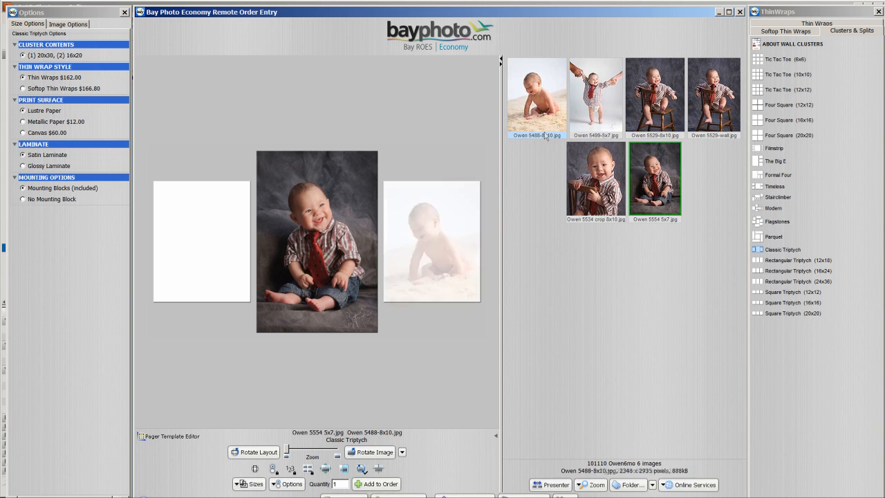
drag(595, 97, 205, 268)
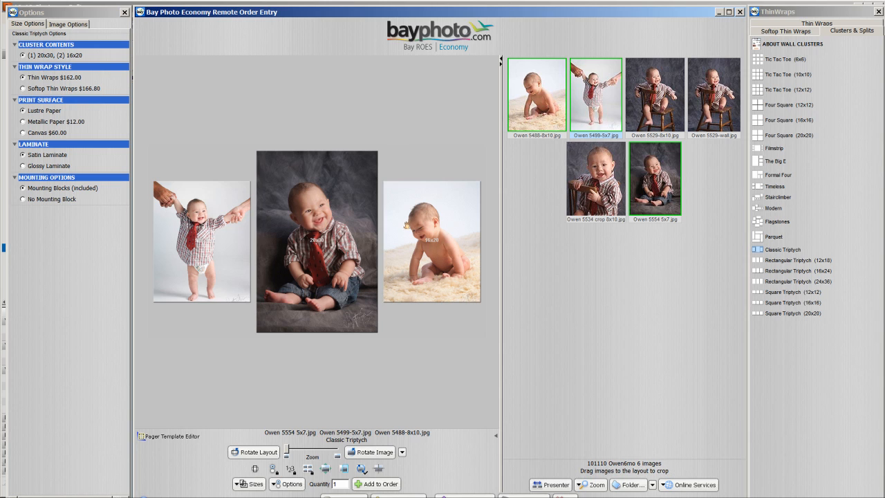
click(370, 453)
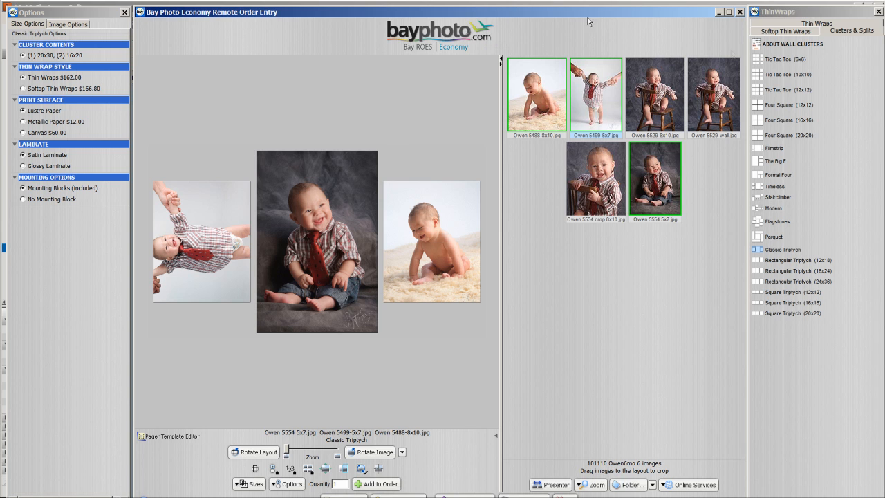
Minimize the order entry and browser windows to reach Adobe Bridge and preview the 6x6, 10x10 and 12x12 Tic Tac Toe templates
click(719, 12)
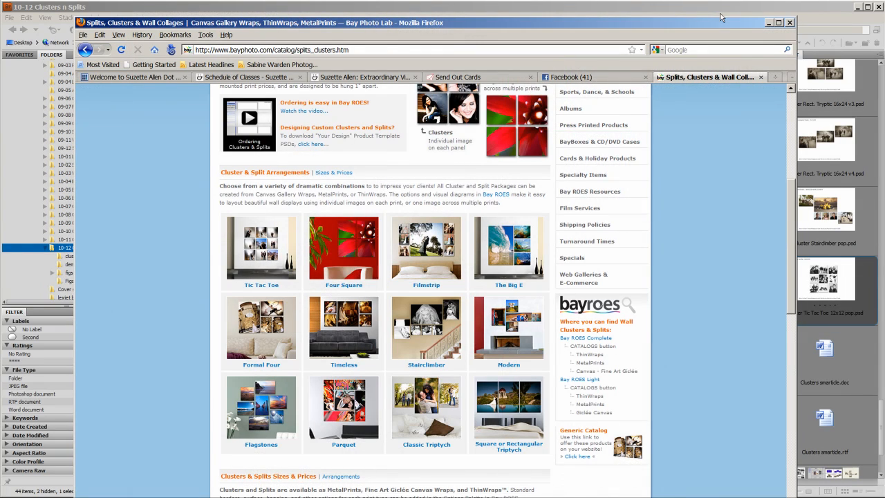
click(769, 23)
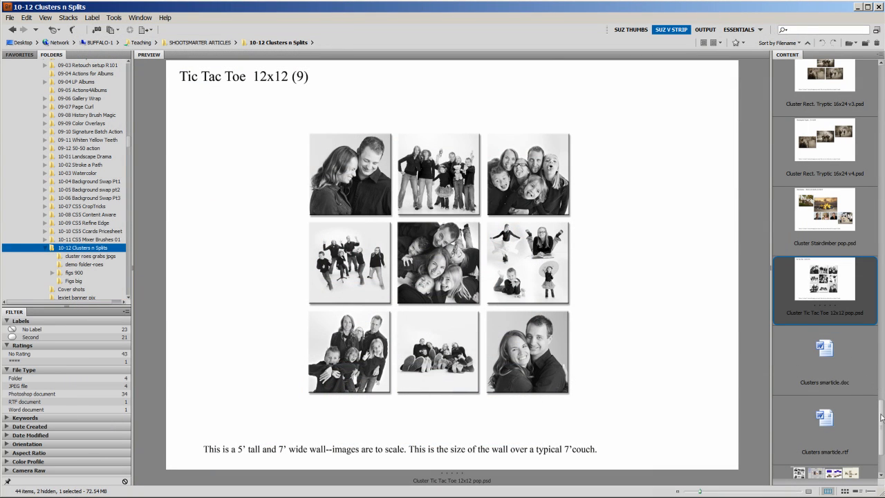
drag(881, 418, 880, 116)
click(823, 222)
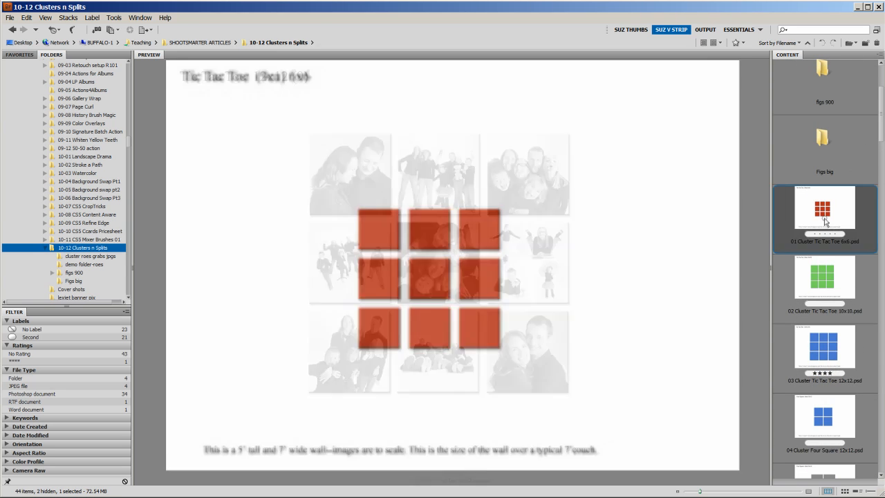
click(827, 285)
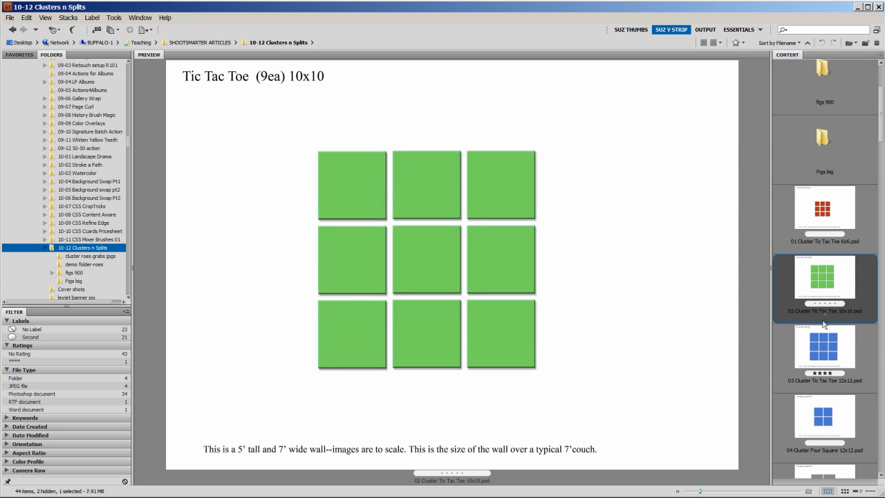
key(Down)
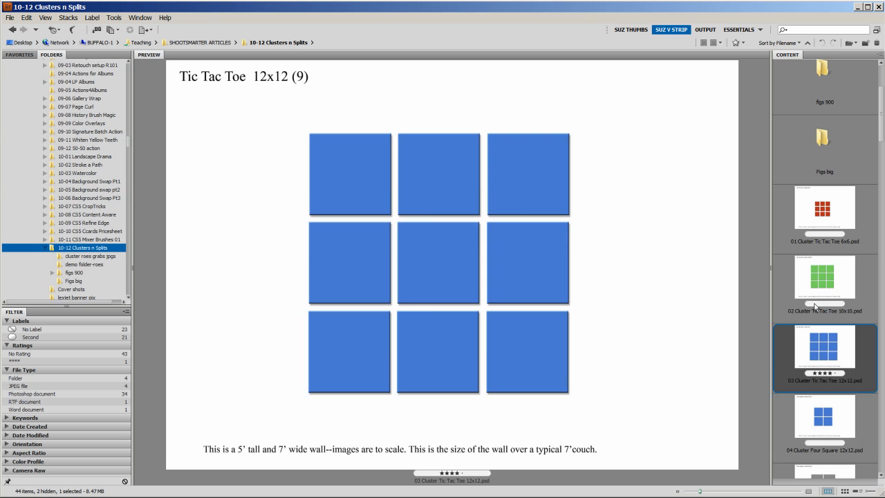
Preview the numbered cluster templates in sequence from Four Square 12x12 through The Big E to the second Stairclimber variant
key(Down)
key(Down)
key(Down)
key(Down)
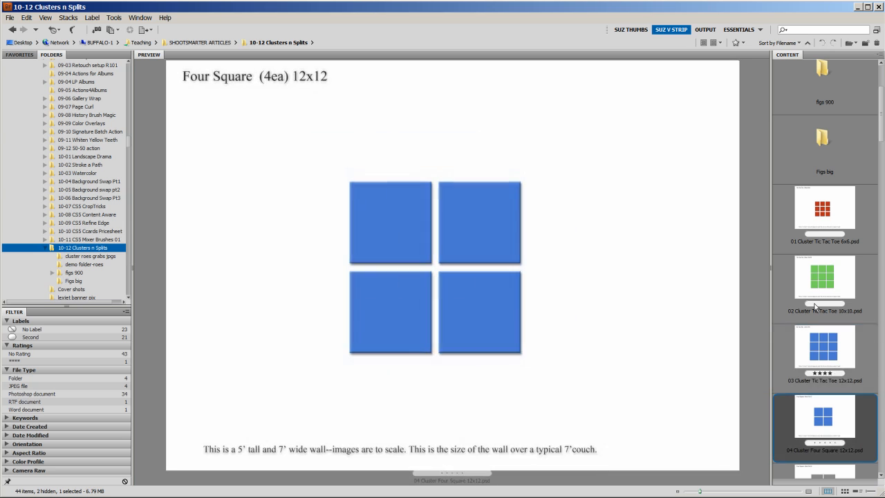
key(Down)
key(Down)
key(Down)
key(Down)
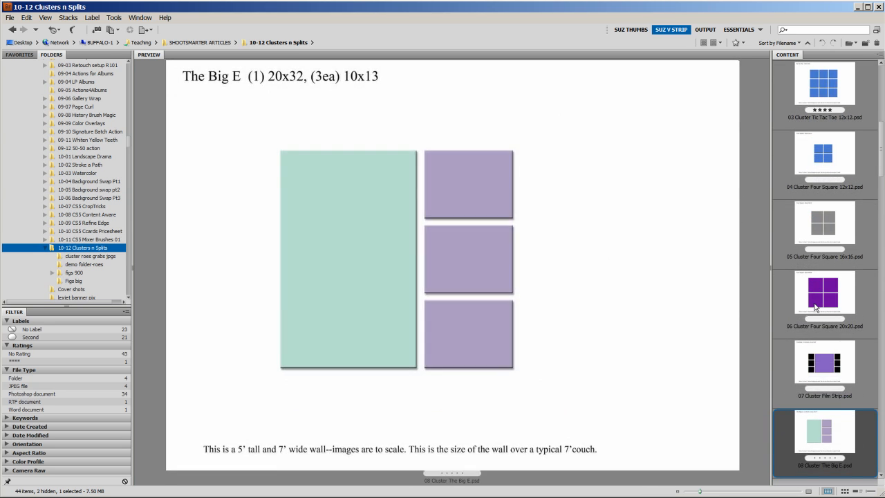
key(Down)
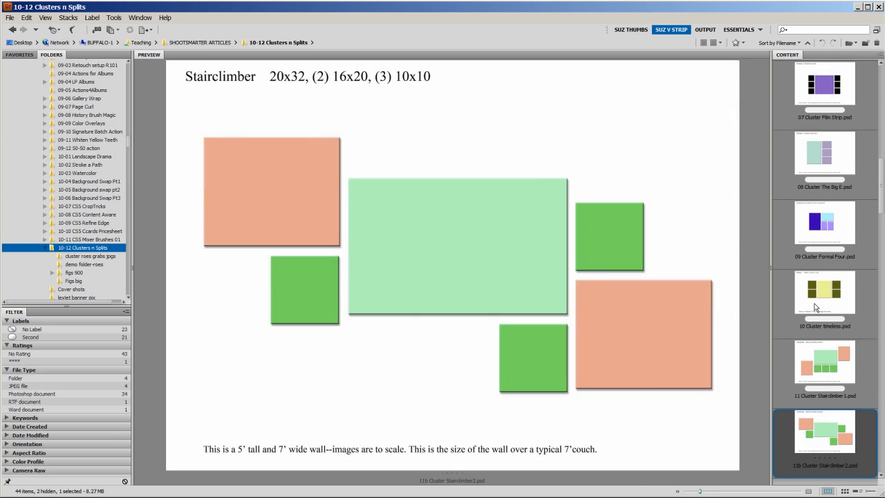
Compare the two Stairclimber templates, 11 Cluster Stairclimber1.psd and 11b Cluster Stairclimber2.psd
key(Down)
key(Up)
key(Up)
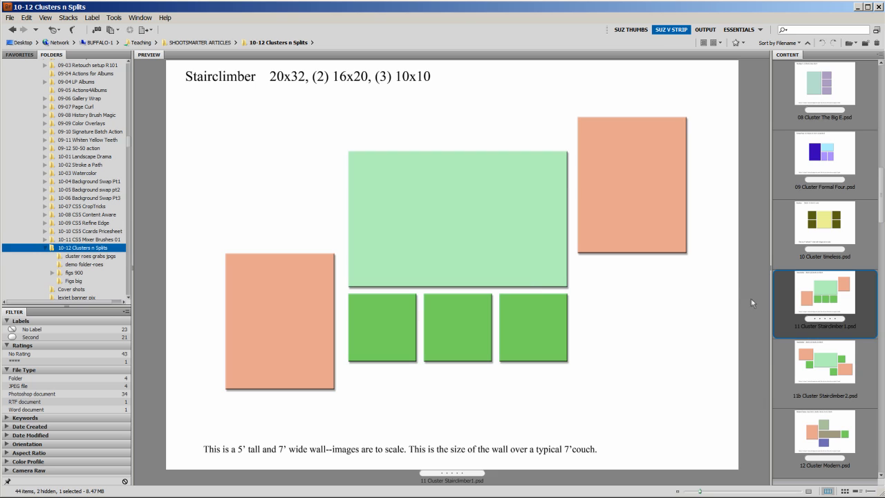
click(817, 373)
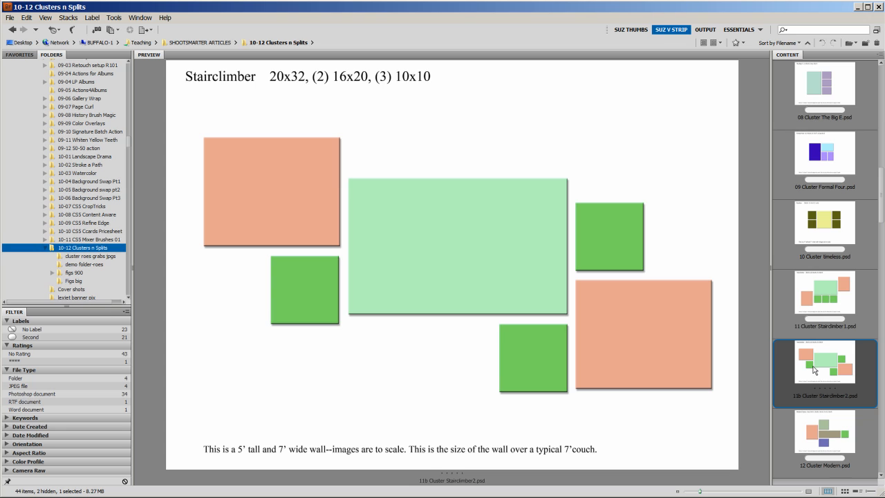
click(819, 304)
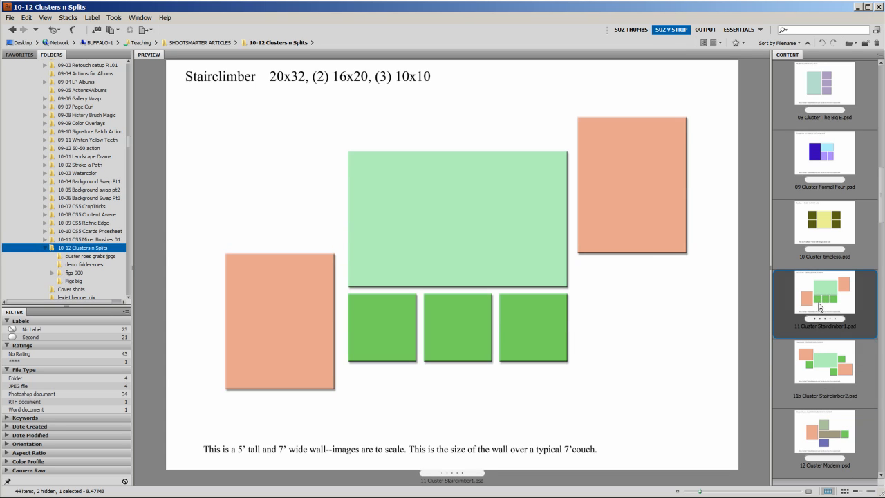
Preview 11b Cluster Stairclimber2.psd and compare the two Modern templates, 12 Cluster Modern.psd and 12b Cluster Modern 2.psd
click(827, 370)
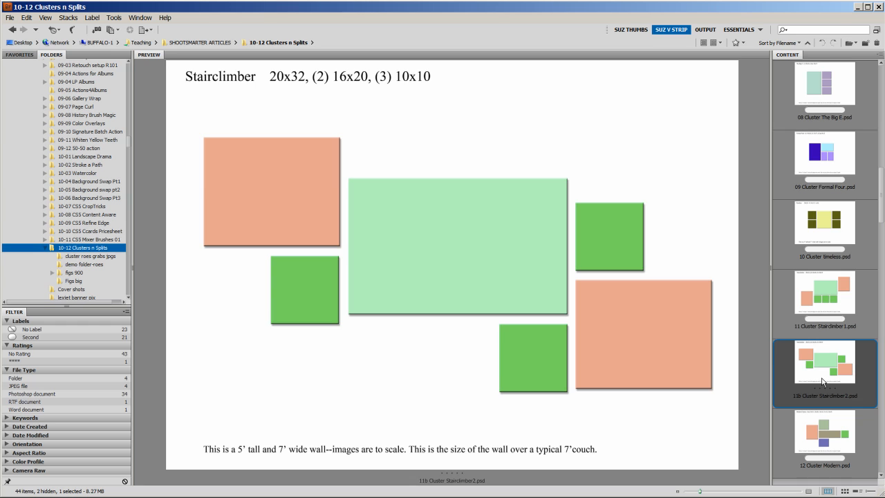
key(Down)
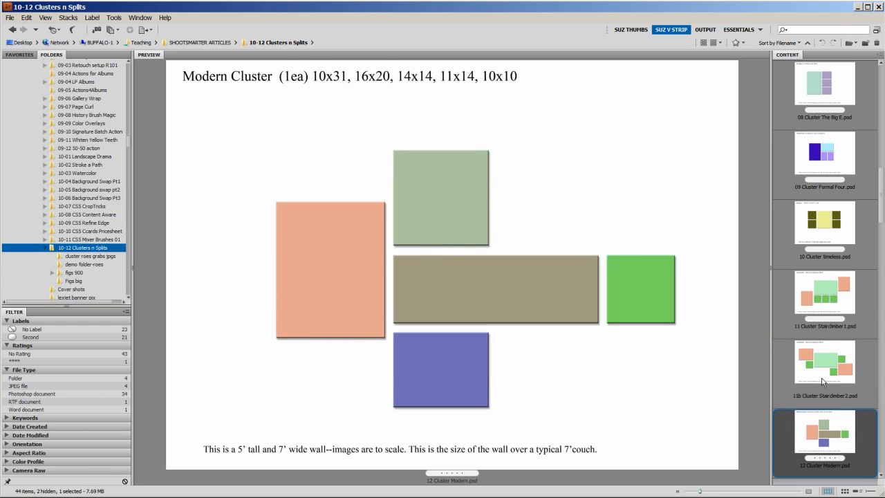
key(Down)
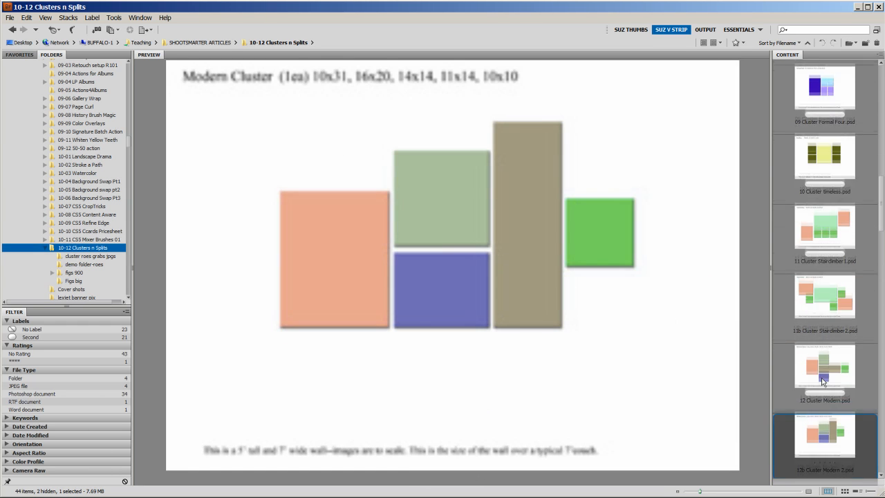
key(Up)
key(Down)
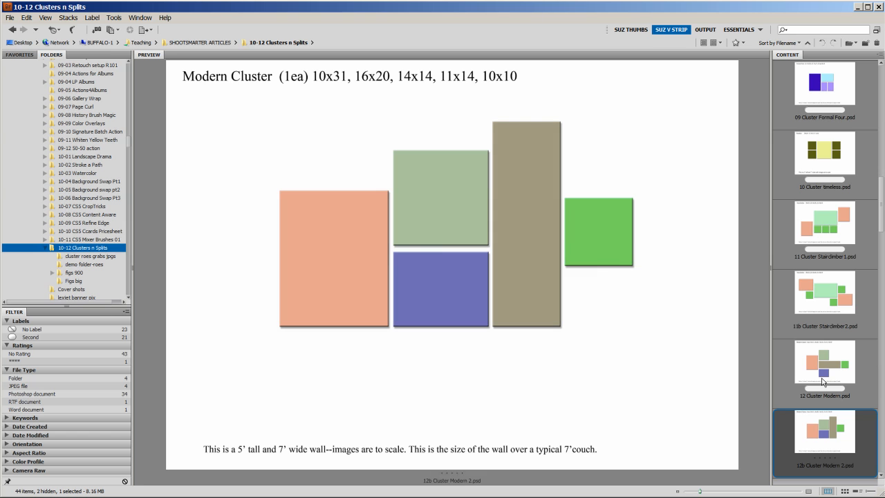
Preview the remaining numbered templates from 13 Cluster Flagstones through the Classic, Rectangular and Square Tryptics, ending on the populated Cluster Modern 2 pop1.jpg
key(Down)
key(Down)
key(Down)
key(Down)
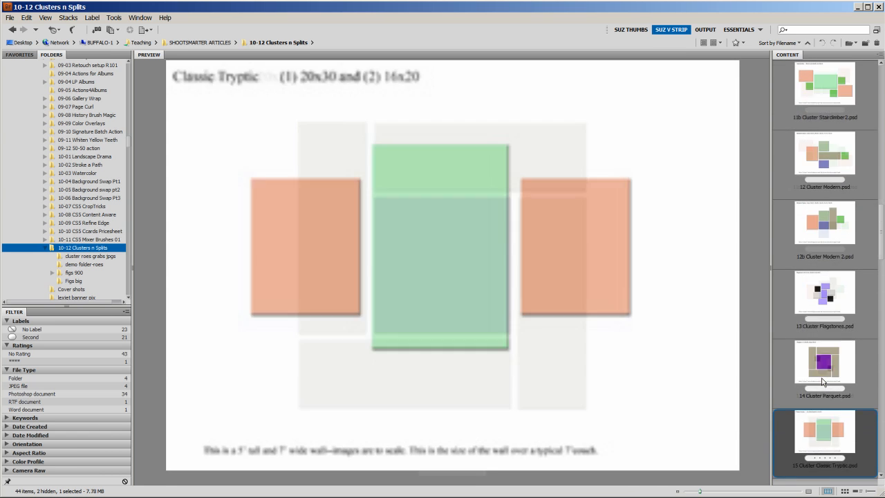
key(Down)
key(Down)
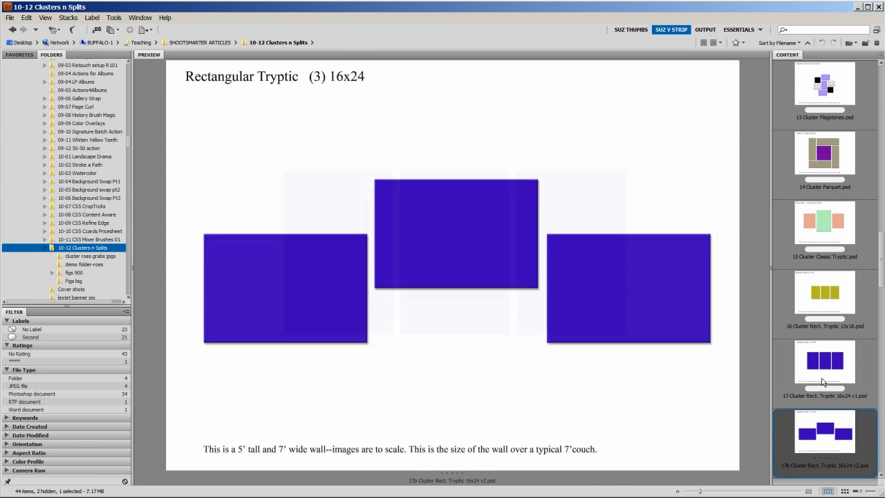
key(Up)
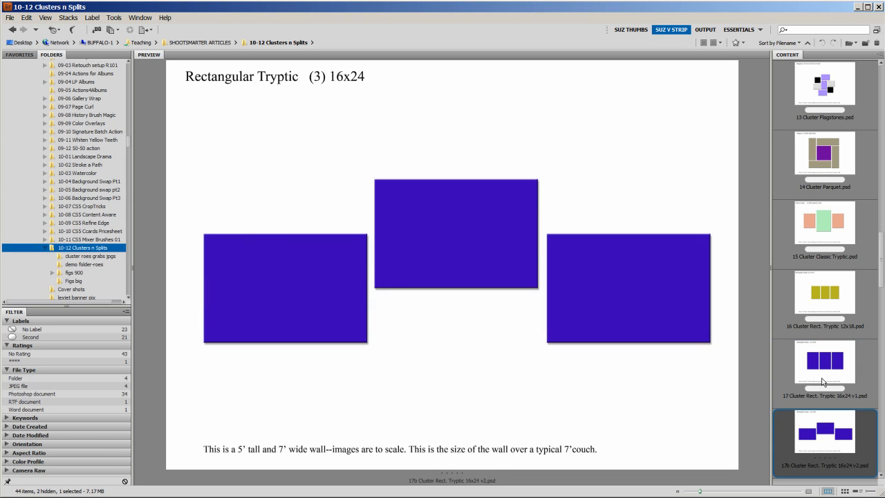
key(Down)
key(Down)
key(Down)
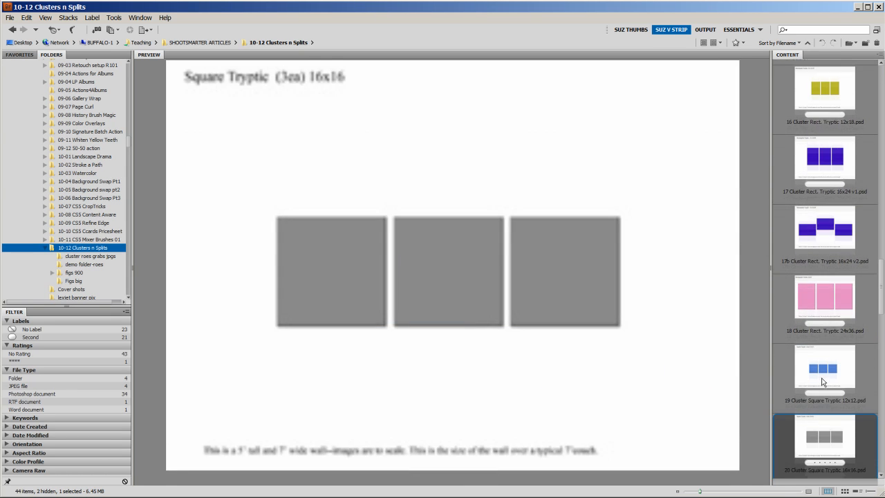
key(Down)
key(Down)
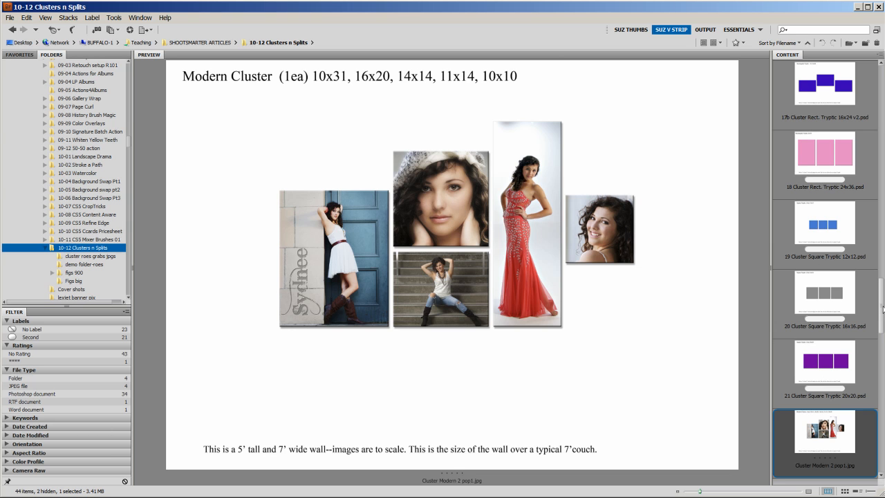
Preview the photo-filled Tic Tac Toe 12x12 and Stairclimber samples and the Rect. Tryptic 16x24 v4 and v3 samples
drag(881, 308, 883, 358)
scroll(825, 337, down, 8)
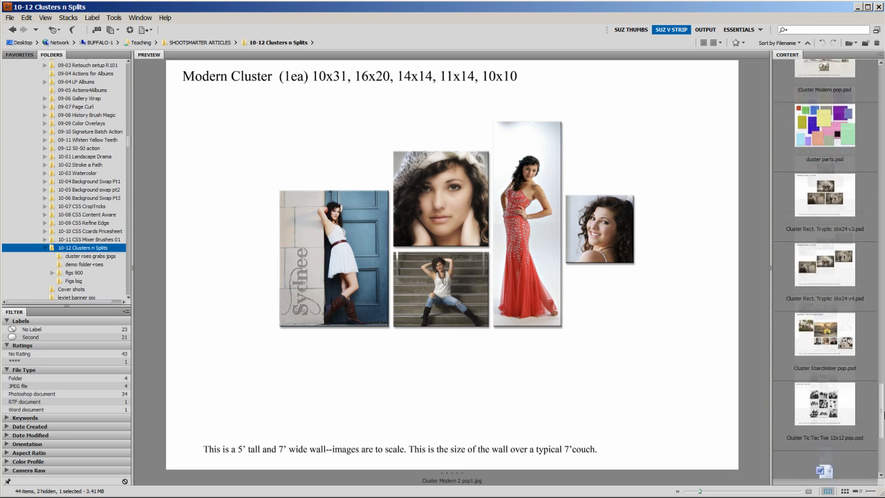
click(825, 337)
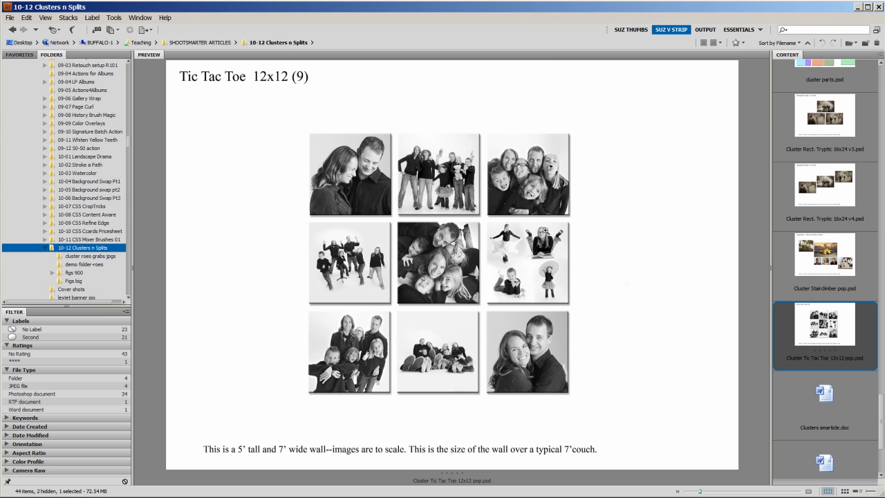
click(829, 275)
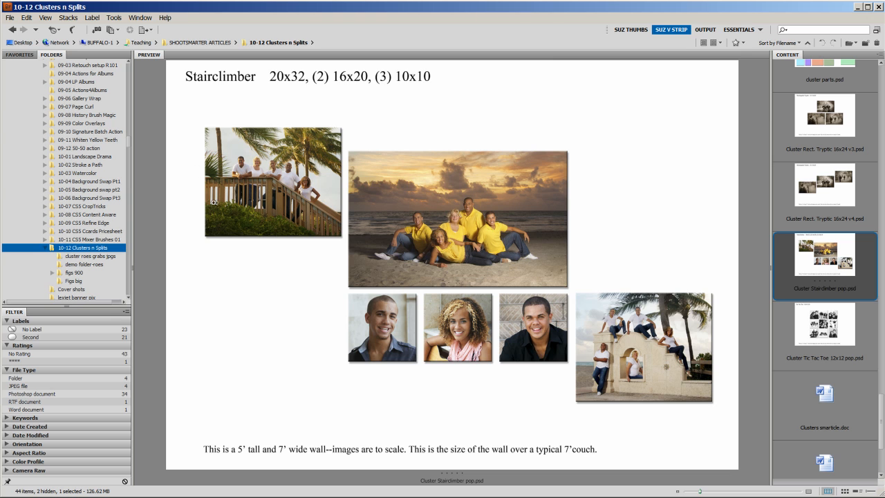
click(832, 190)
scroll(790, 295, up, 3)
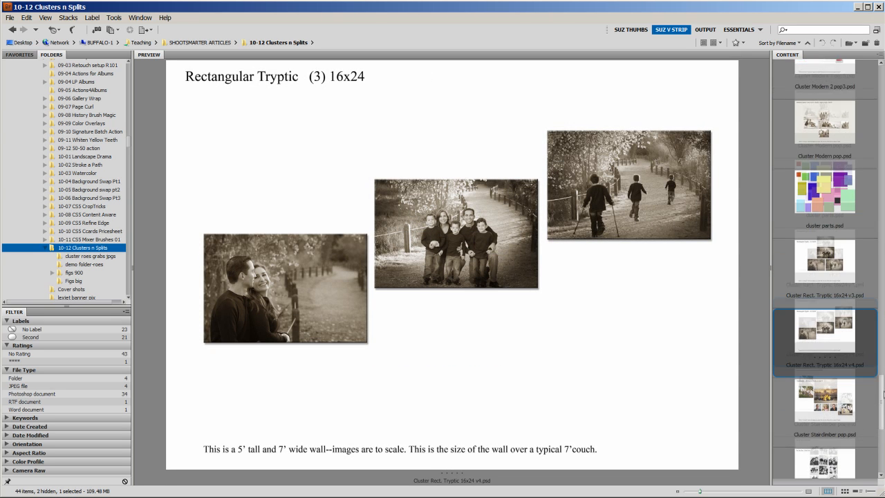
click(832, 267)
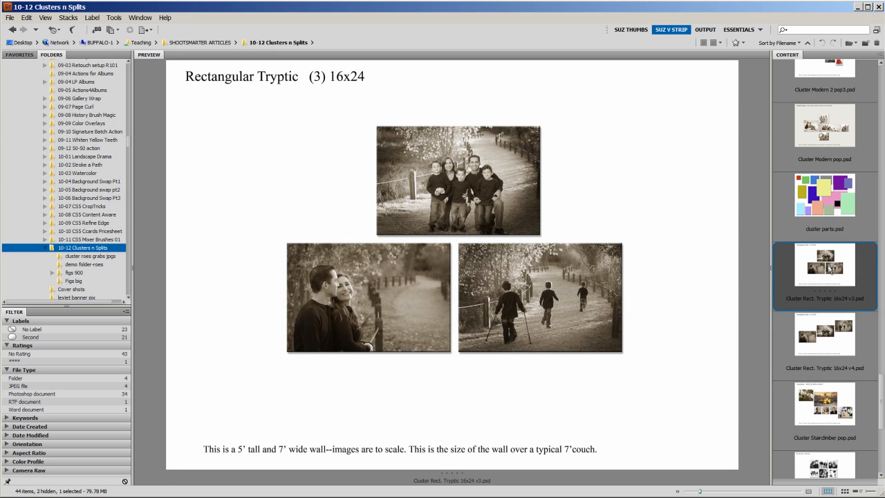
Preview Cluster Modern pop.psd and the three photo-filled Modern 2 arrangements: pop3.psd, pop2.psd and pop1.jpg
drag(882, 388, 882, 365)
click(824, 289)
scroll(830, 316, up, 1)
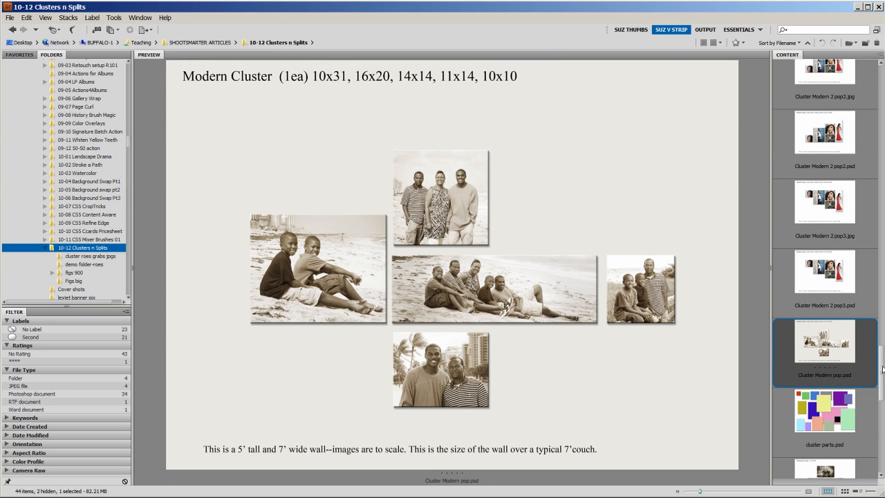
drag(882, 369, 883, 358)
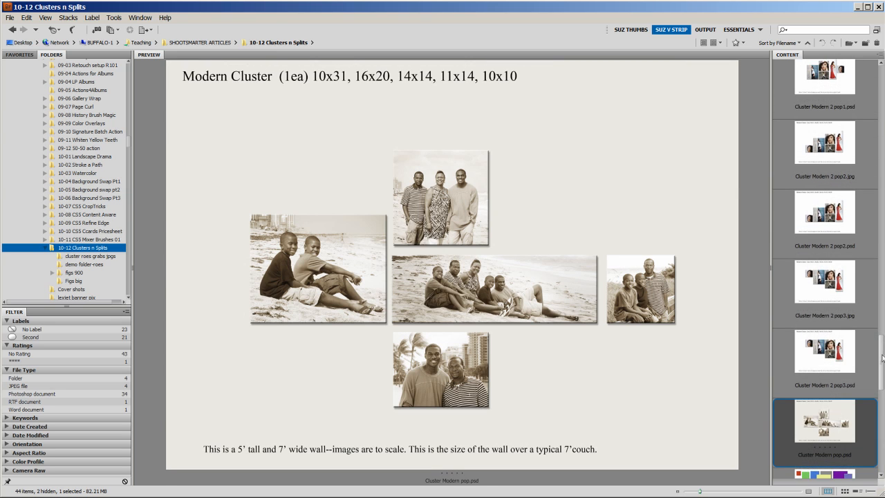
click(832, 357)
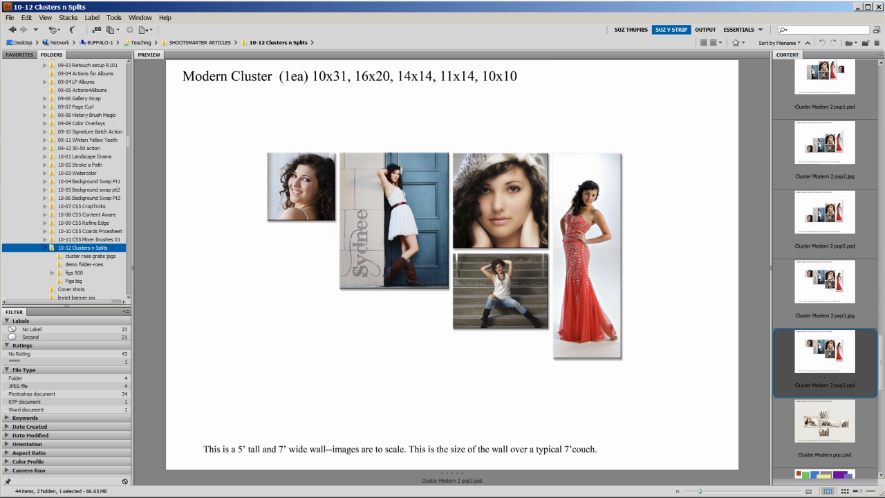
click(833, 220)
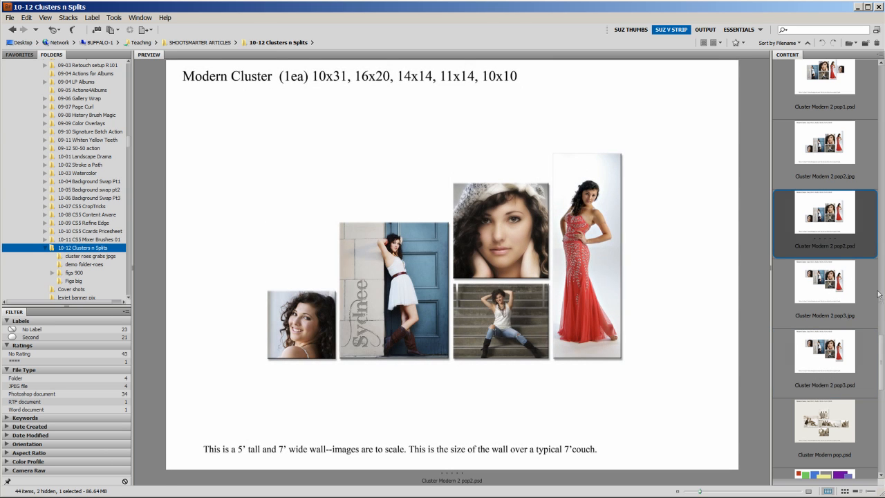
scroll(881, 354, up, 3)
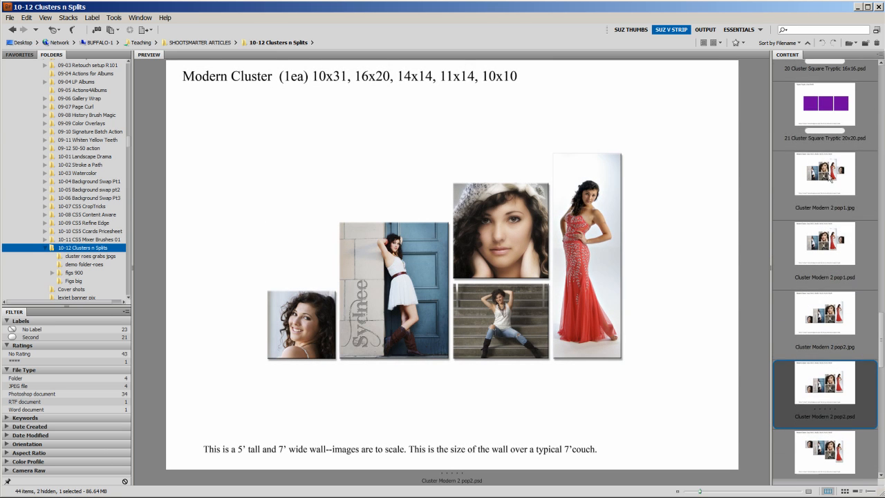
click(829, 178)
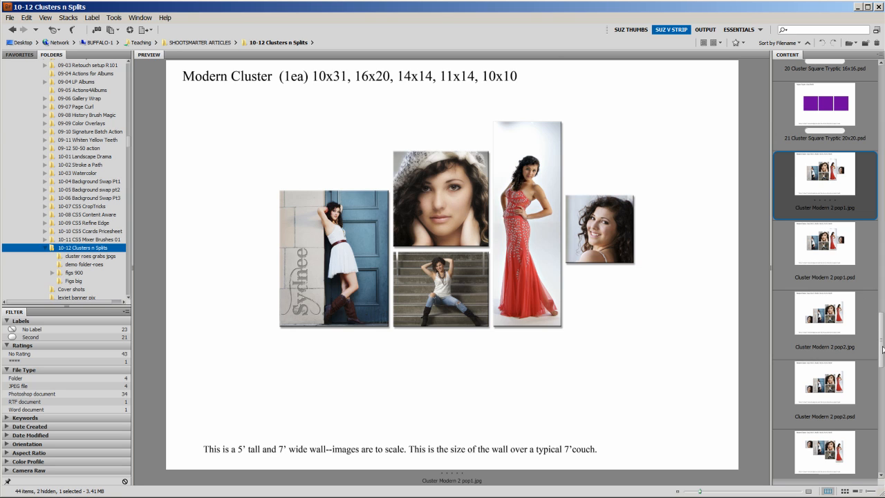
Find cluster parts.psd in the folder, preview it and open it in Photoshop
drag(883, 349, 883, 374)
click(825, 279)
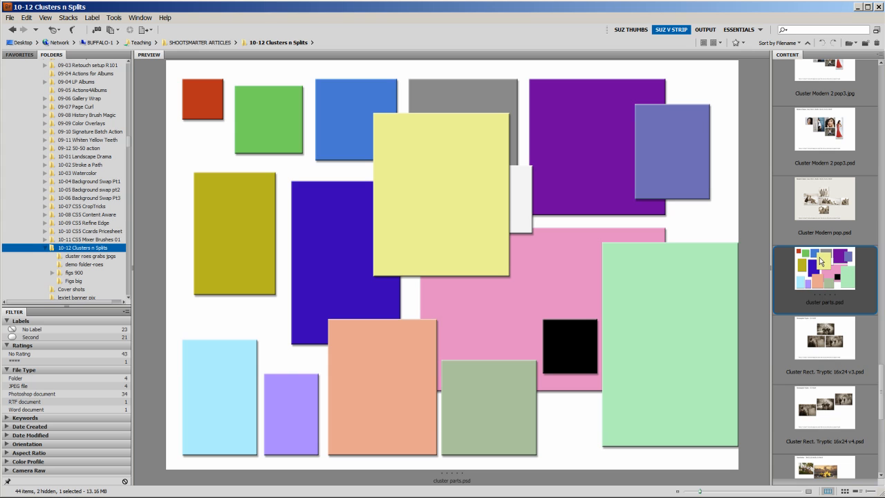
double_click(822, 266)
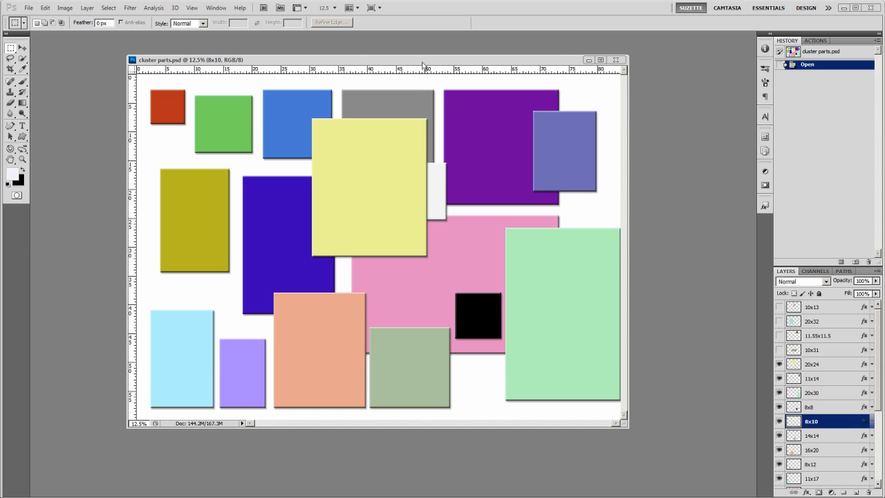
Reposition the yellow 20x24 block and the dark blue 16x24 block on the canvas with the Move tool
drag(422, 60, 415, 59)
key(b)
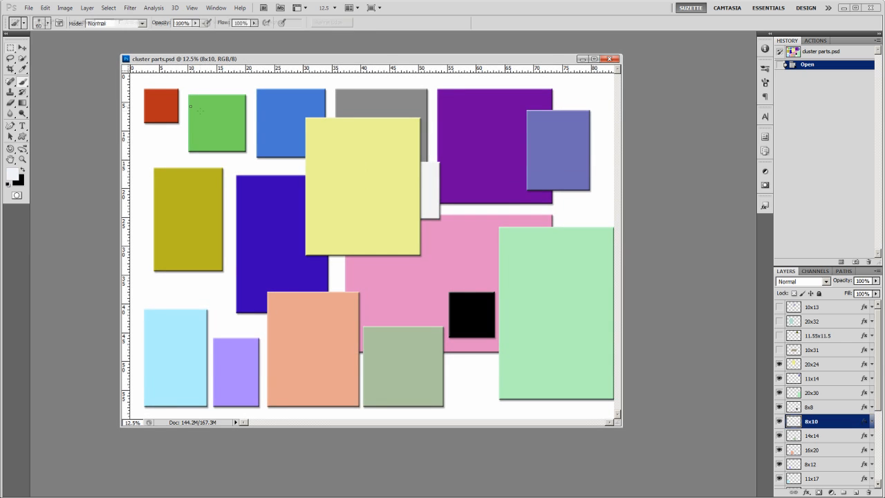
key(v)
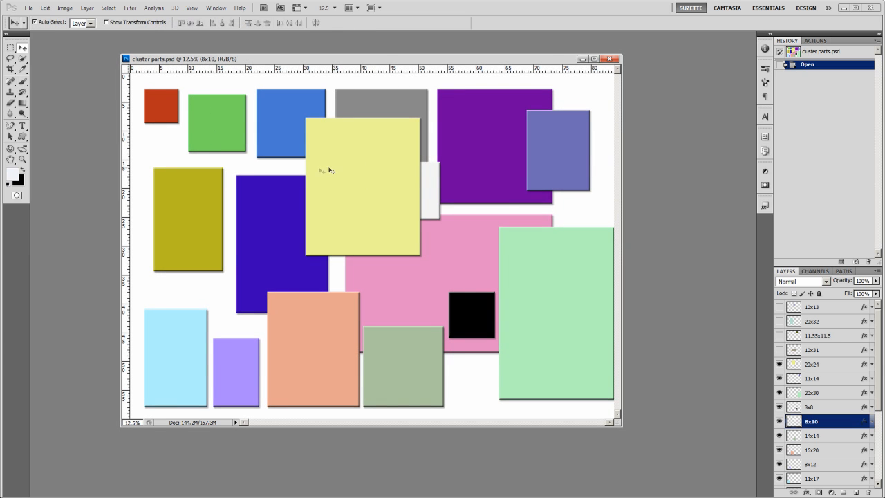
mouse_move(322, 168)
mouse_down()
mouse_move(364, 191)
mouse_move(342, 185)
mouse_up()
drag(277, 212, 296, 224)
drag(393, 198, 398, 197)
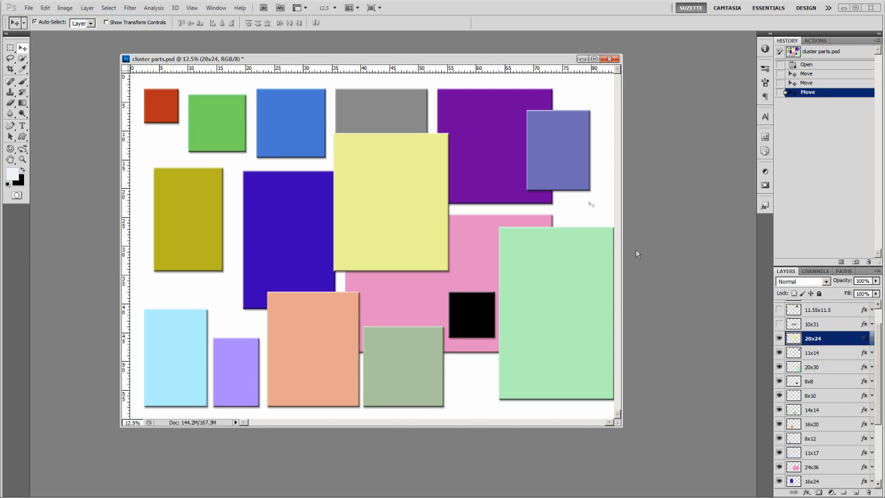
Move the slate blue 11x14 block slightly down and the light green 20x30 block up and left, then nudge the document window upward
drag(556, 151, 554, 158)
click(807, 366)
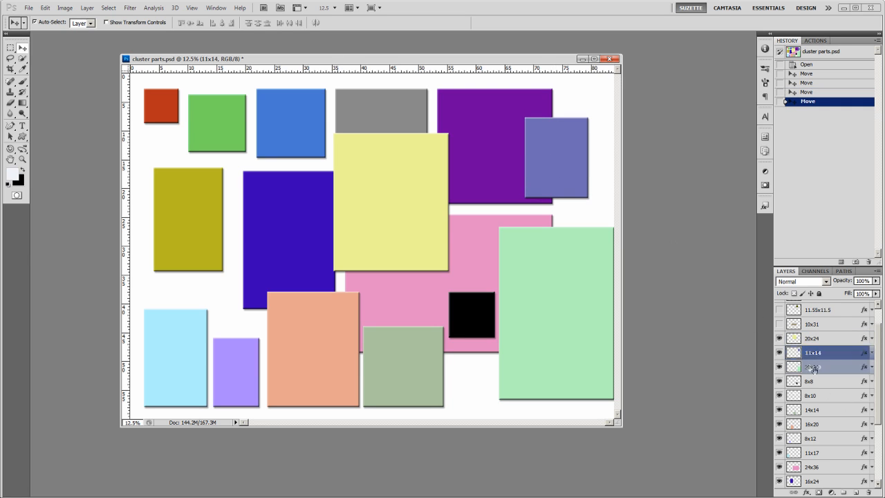
mouse_move(542, 308)
mouse_down()
mouse_move(533, 286)
mouse_move(532, 295)
mouse_up()
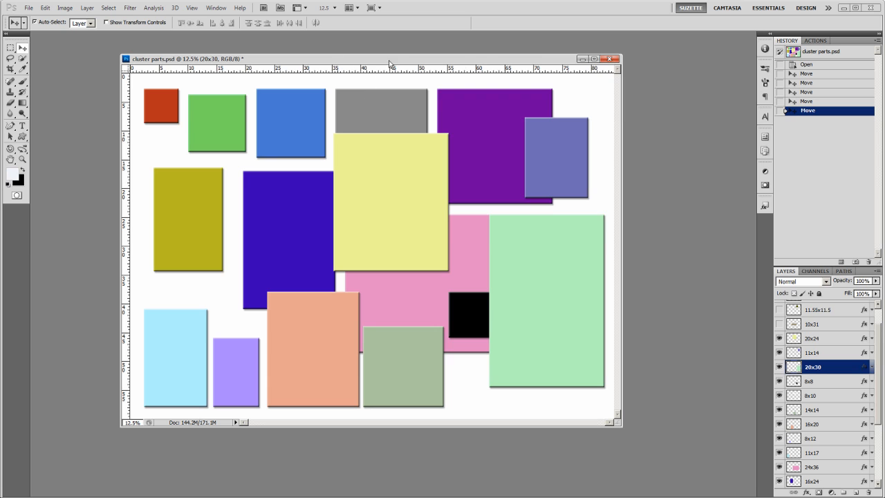
drag(392, 58, 391, 52)
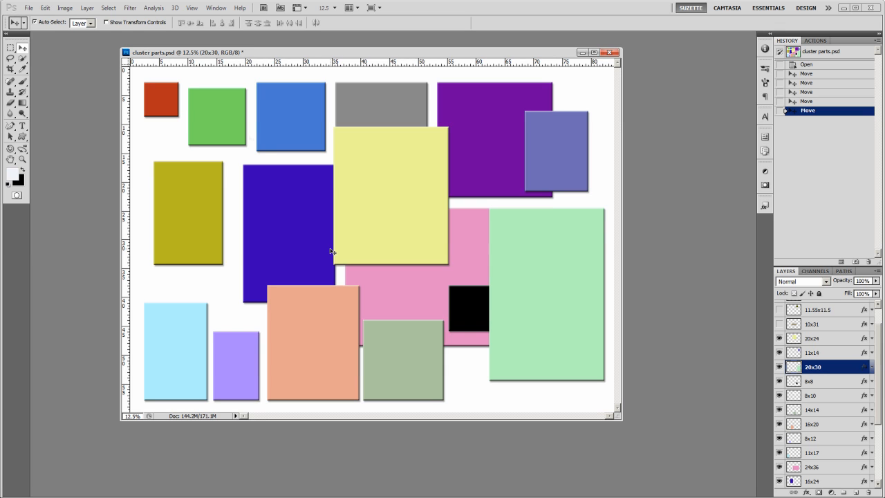
drag(339, 56, 339, 57)
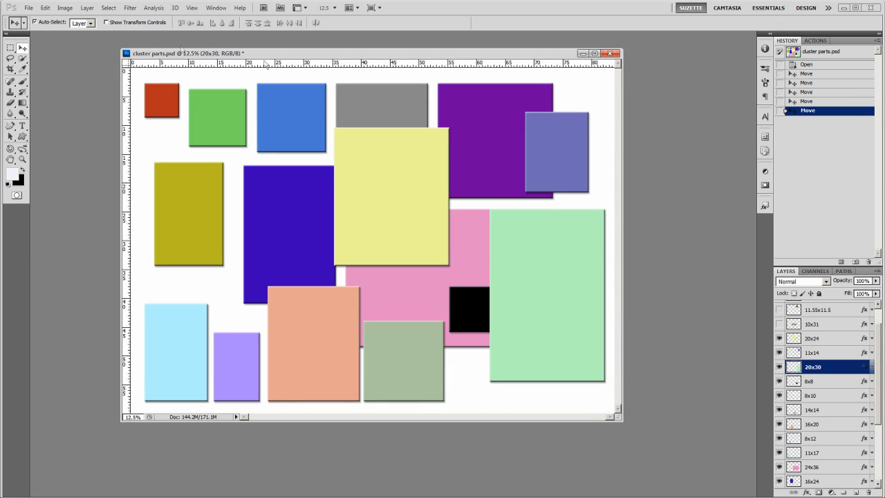
Create a new blank document 84 inches wide and 60 inches high at a resolution of 100 pixels/inch
click(45, 8)
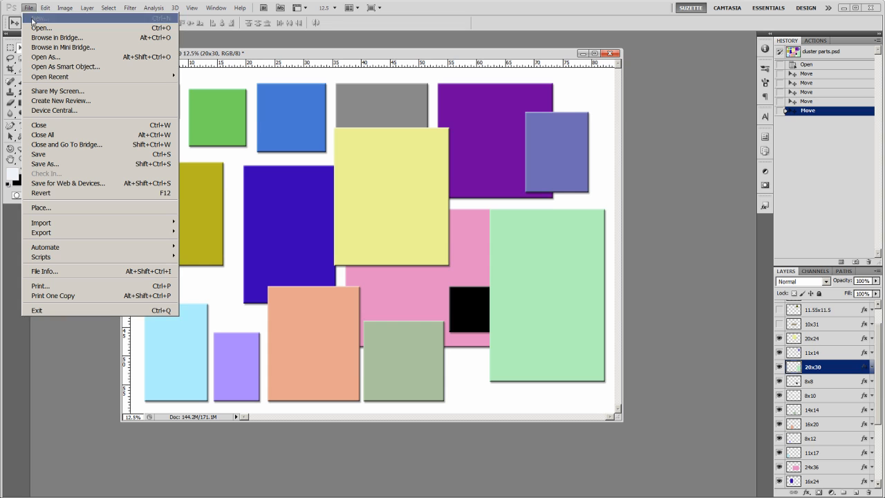
click(33, 20)
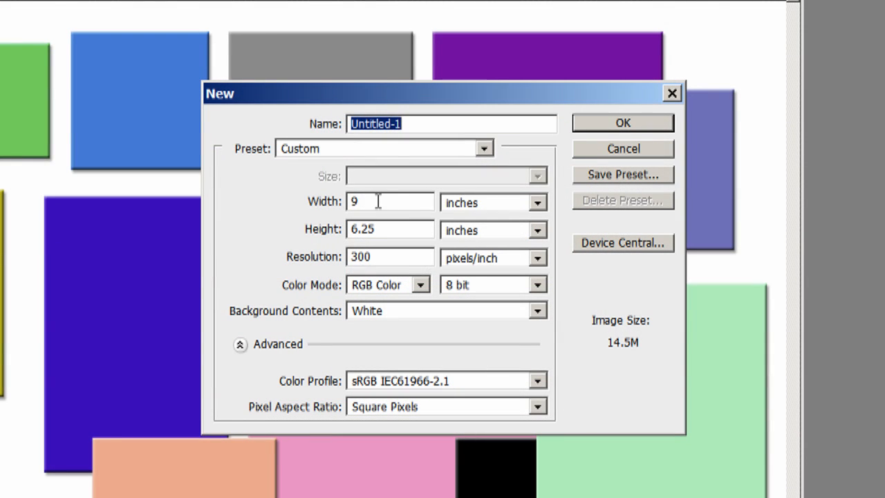
click(380, 168)
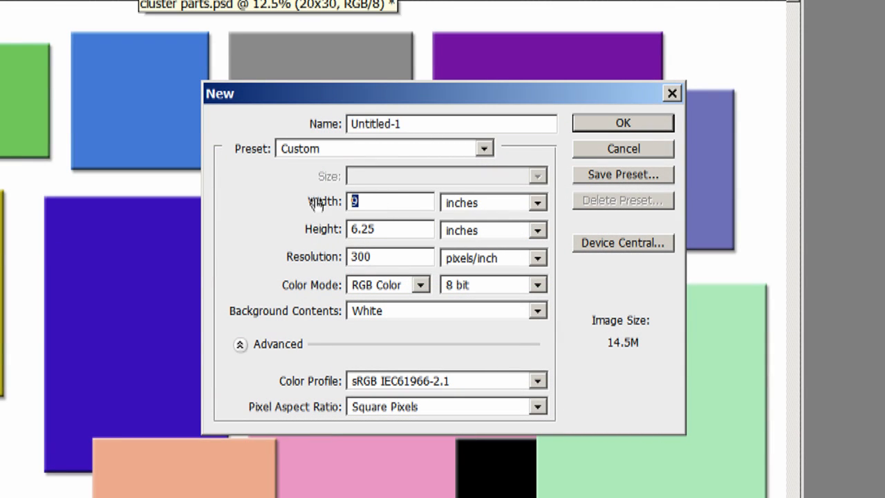
text(84)
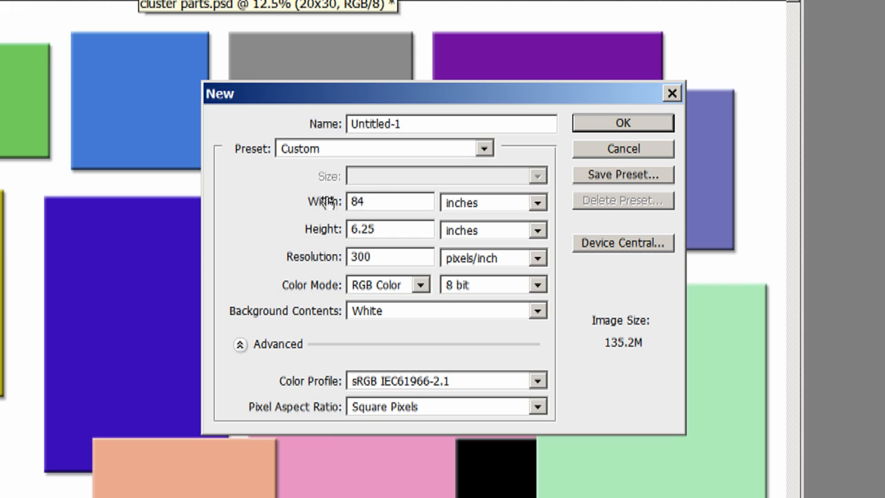
click(339, 229)
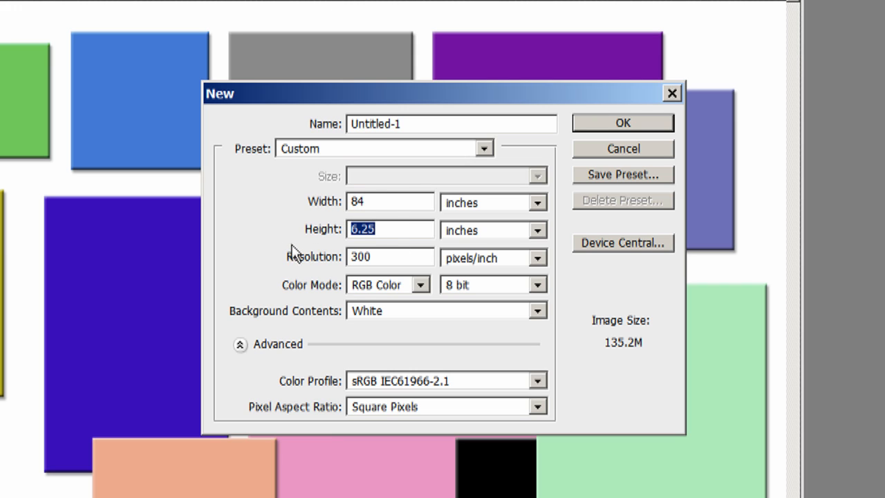
text(60)
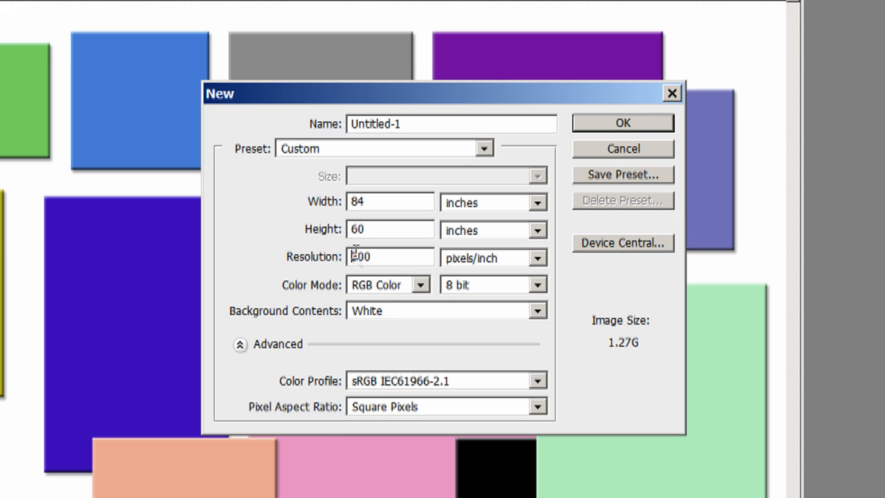
drag(351, 256, 357, 257)
text(1)
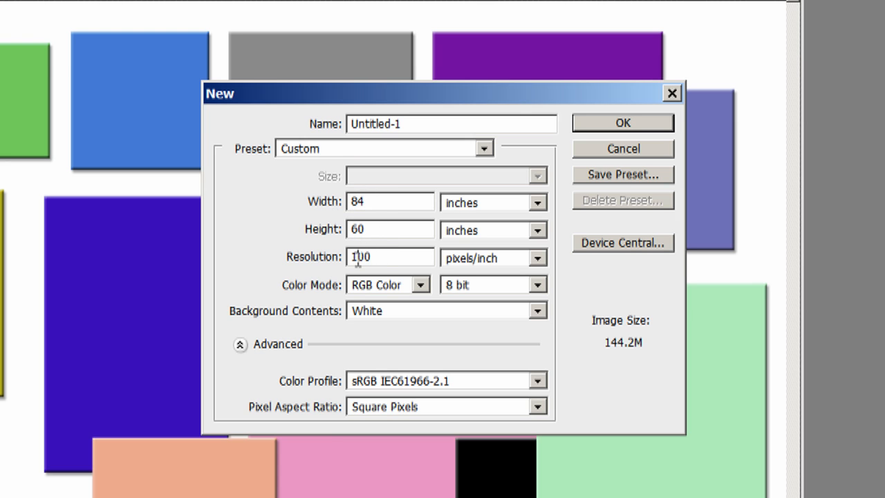
click(621, 123)
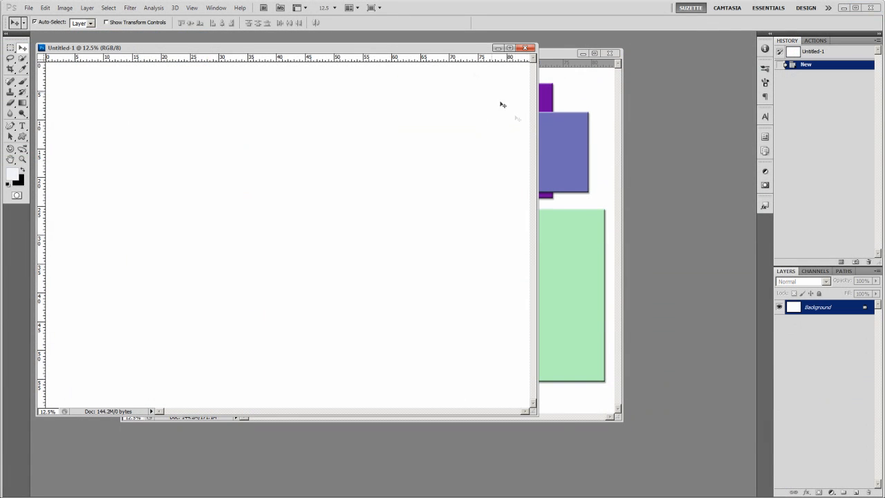
Arrange the two document windows so the blank canvas sits lower and offset from cluster parts.psd, leaving both reachable
drag(462, 50, 572, 97)
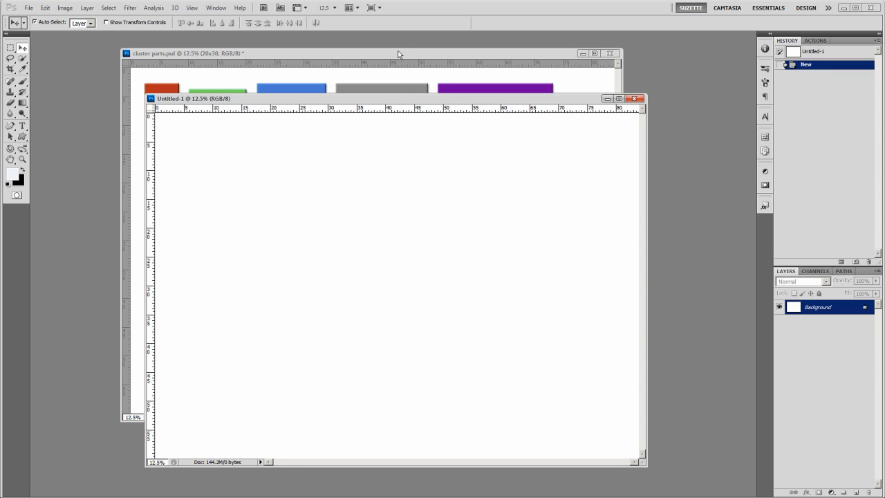
drag(397, 56, 349, 49)
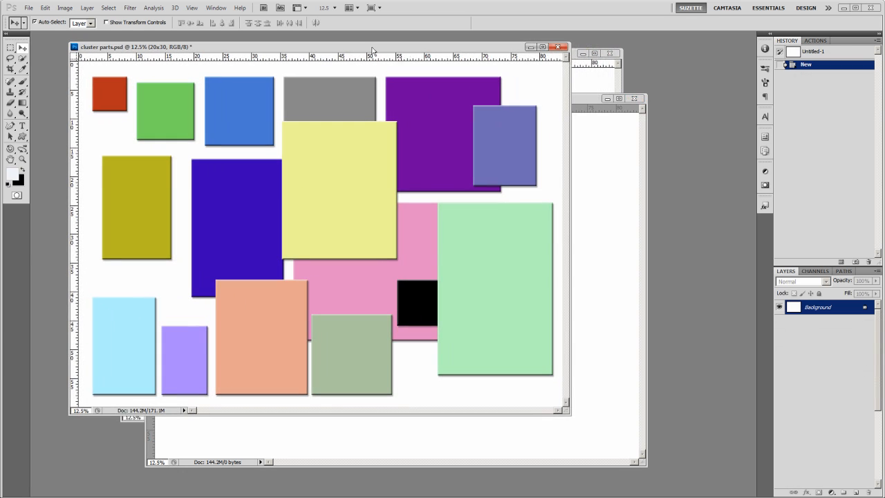
drag(585, 101, 640, 110)
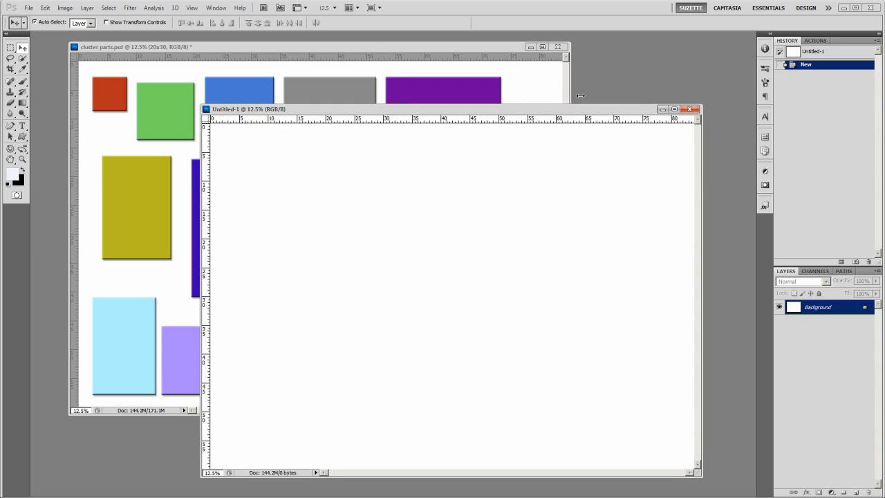
Move the red 6x6 block in cluster parts.psd slightly down and right, and return to the blank document
click(116, 92)
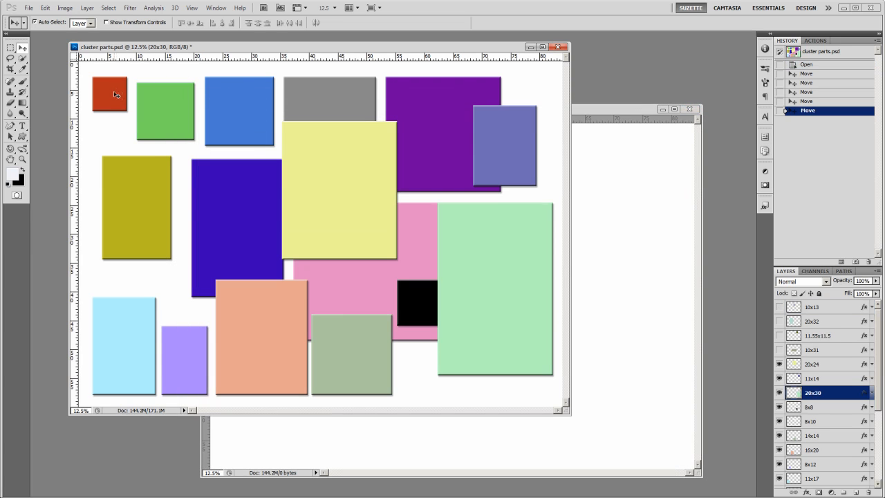
drag(116, 92, 118, 92)
click(590, 107)
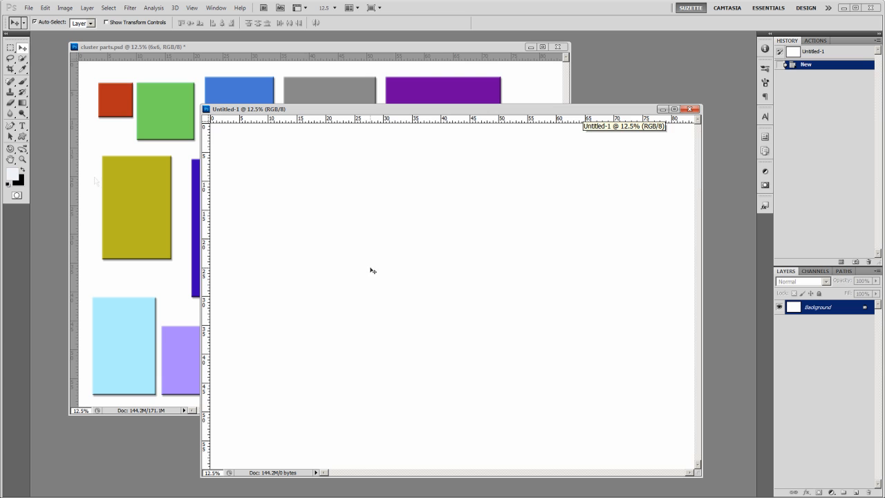
Set up the Rectangular Marquee tool with a Fixed Size of 8 in wide by 8 in high
click(11, 47)
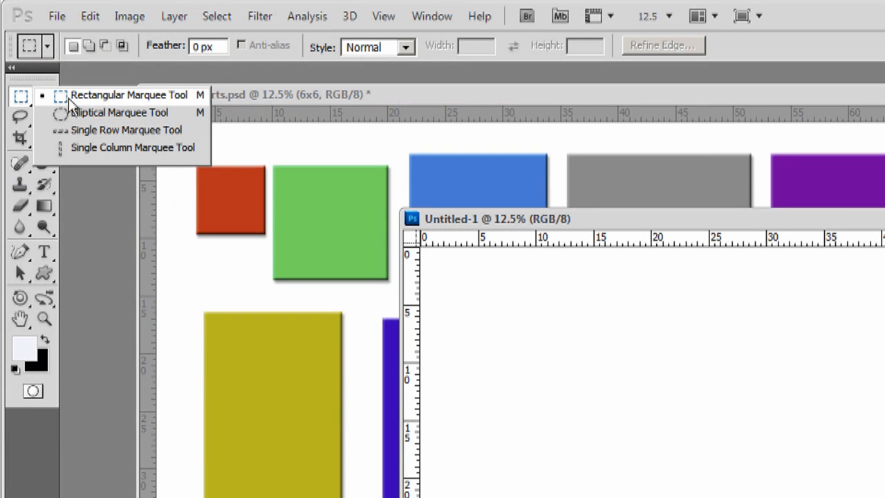
click(70, 97)
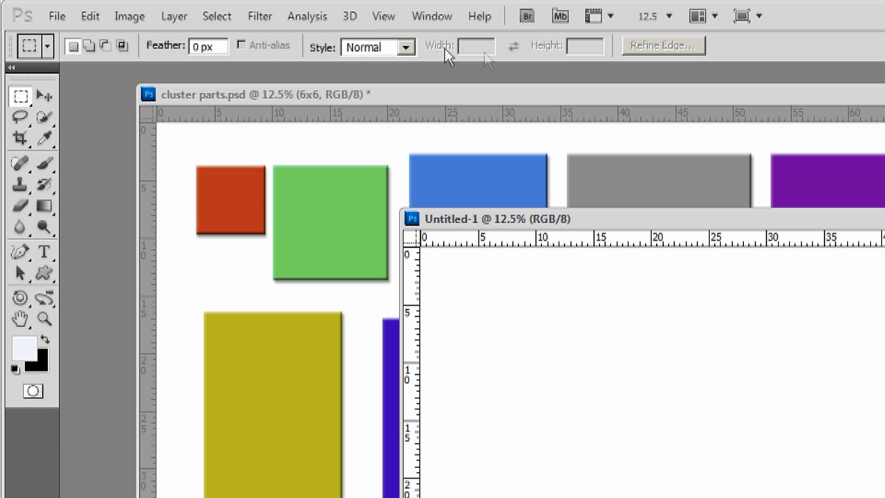
click(406, 49)
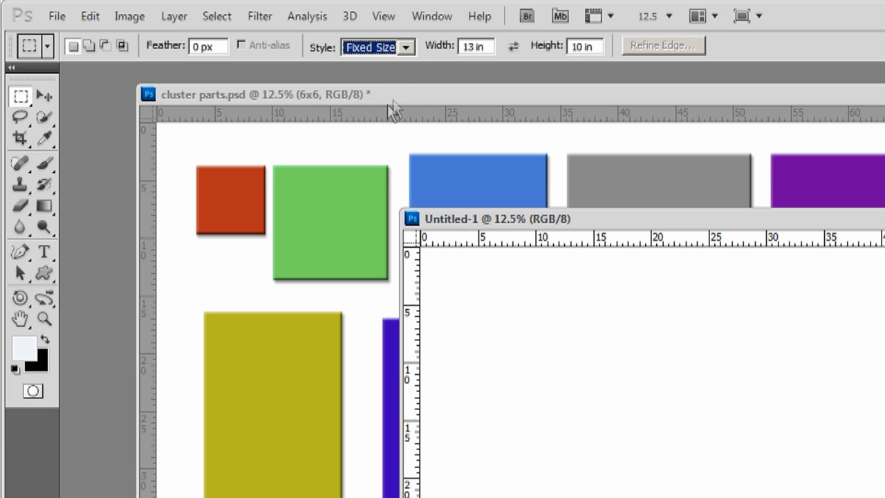
click(490, 45)
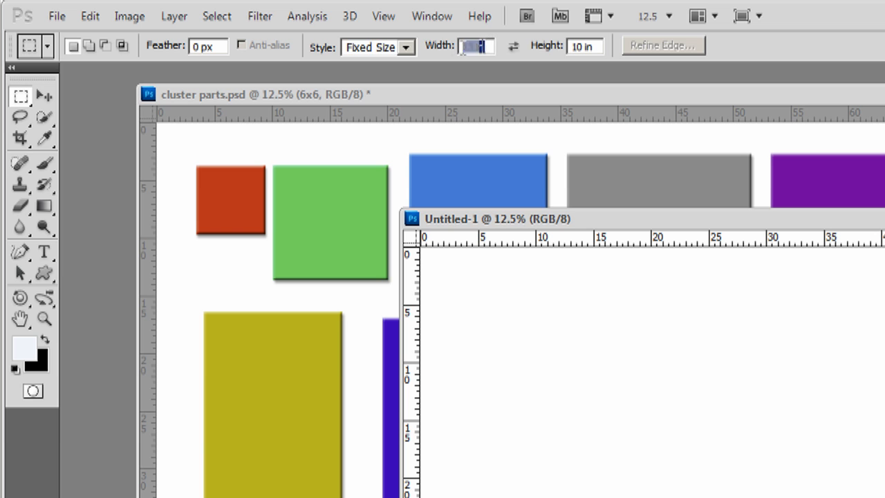
text(8)
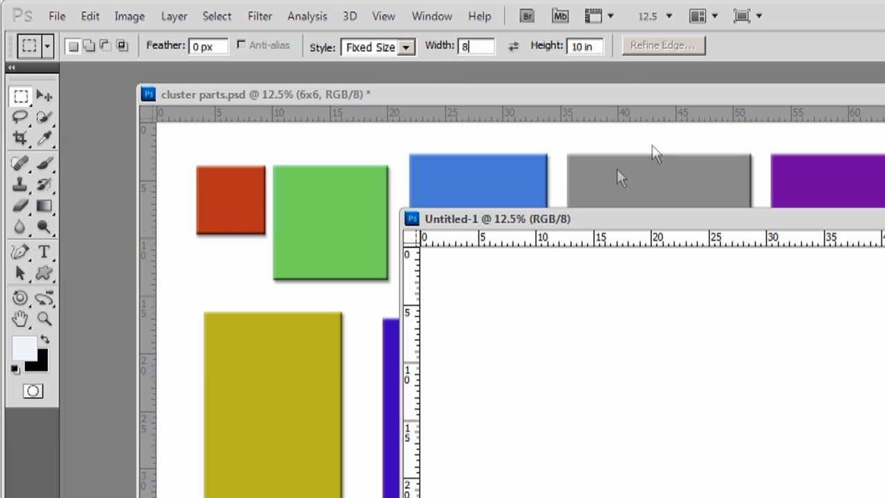
key(Tab)
text(8)
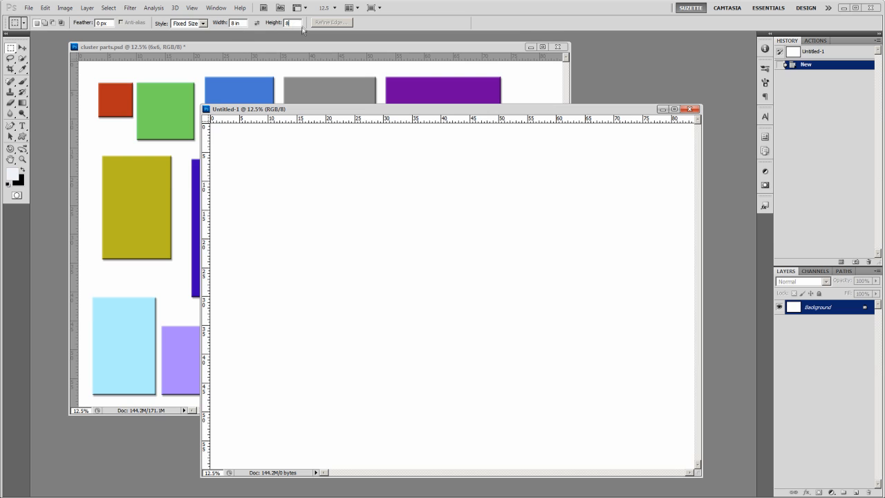
Try placing the 8 by 8 in fixed-size selection at various spots on the blank canvas
drag(353, 113, 354, 102)
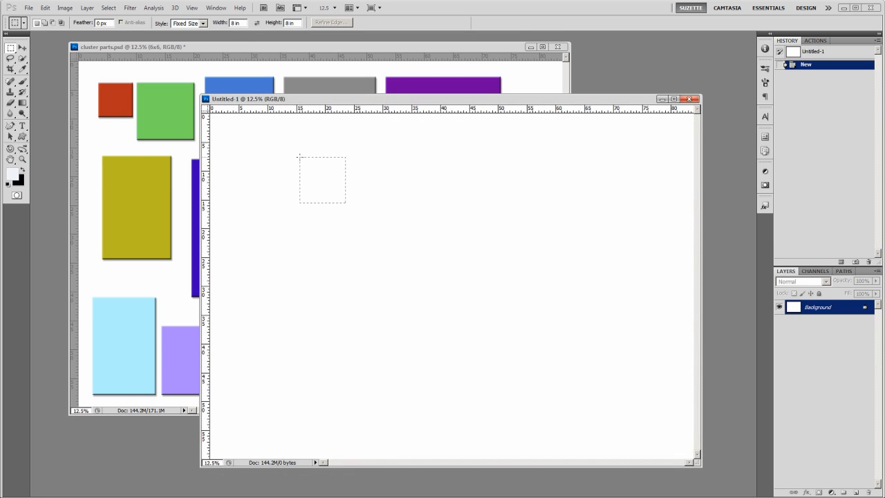
click(366, 189)
click(457, 190)
click(334, 206)
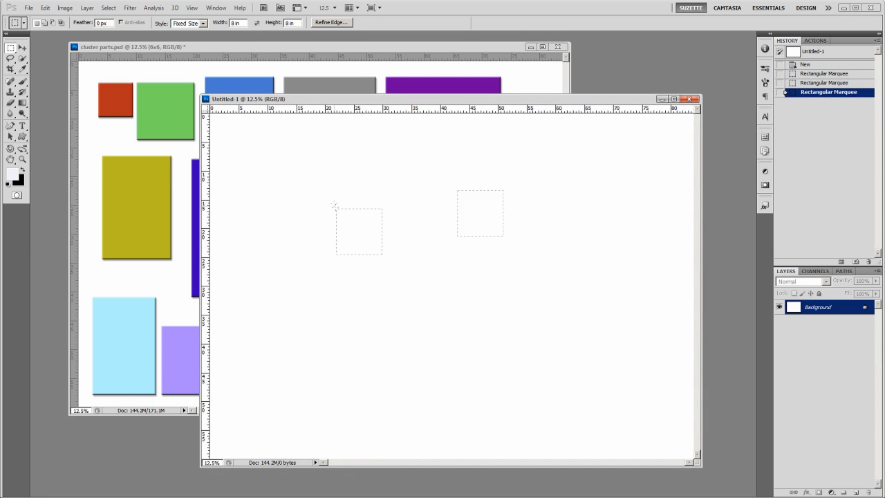
click(406, 266)
click(406, 208)
click(346, 257)
click(459, 357)
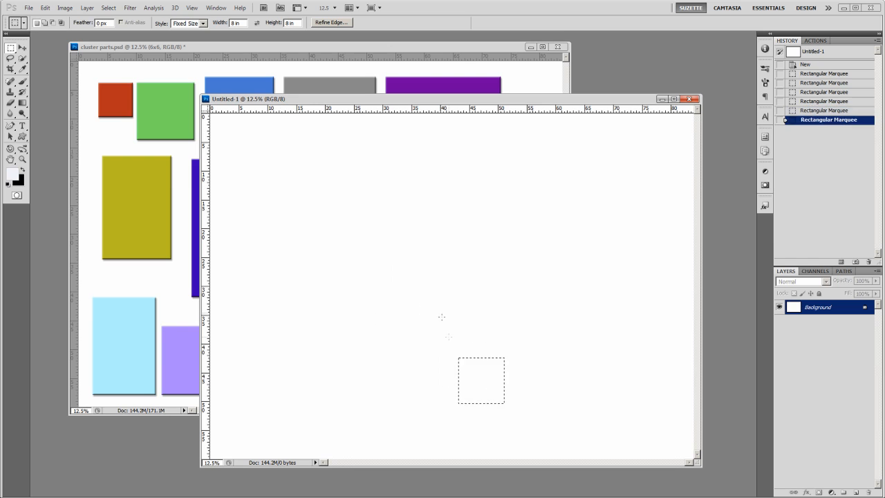
click(289, 171)
click(369, 243)
click(408, 178)
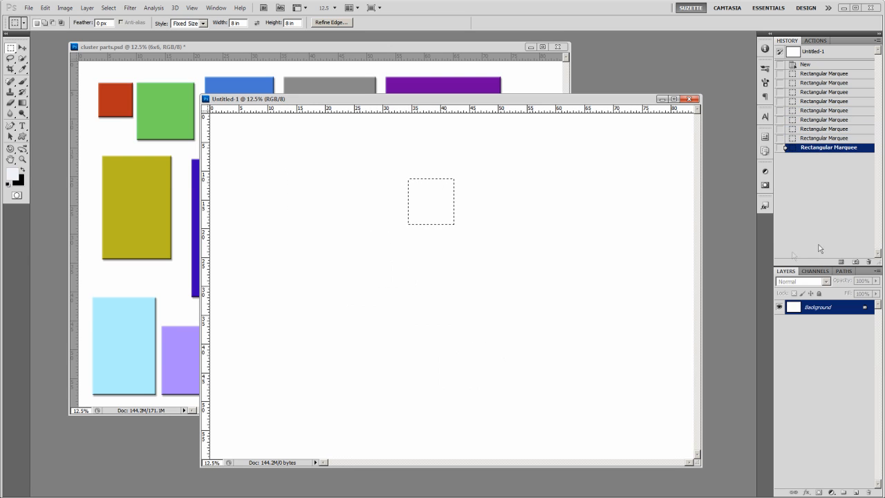
On a new layer, fill an 8 by 8 in selection near the canvas's upper-left area with bright blue using the Paint Bucket, and deselect
click(857, 492)
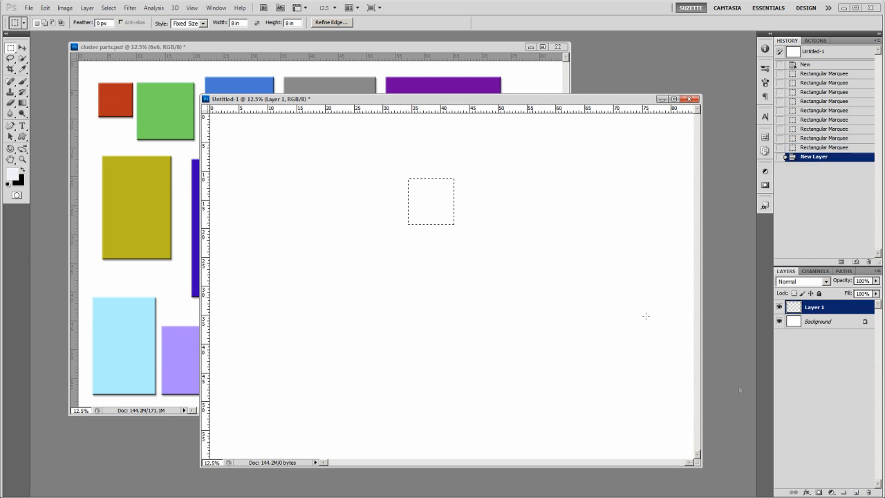
click(273, 151)
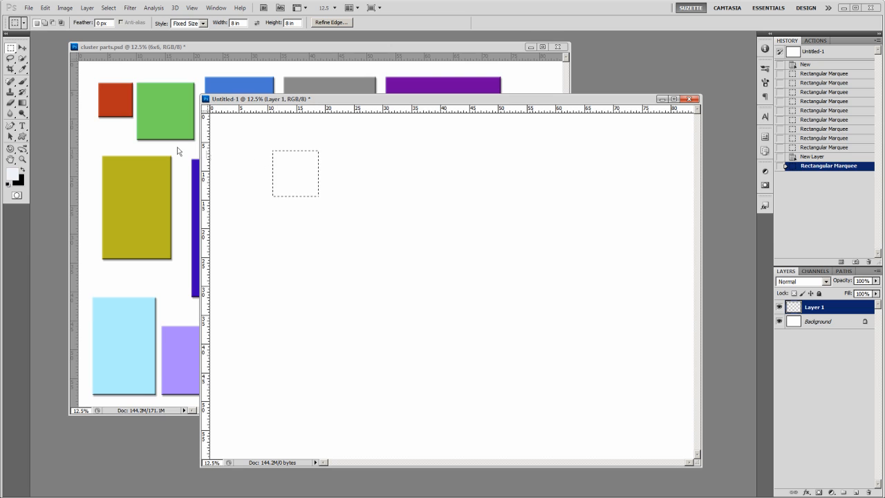
click(12, 173)
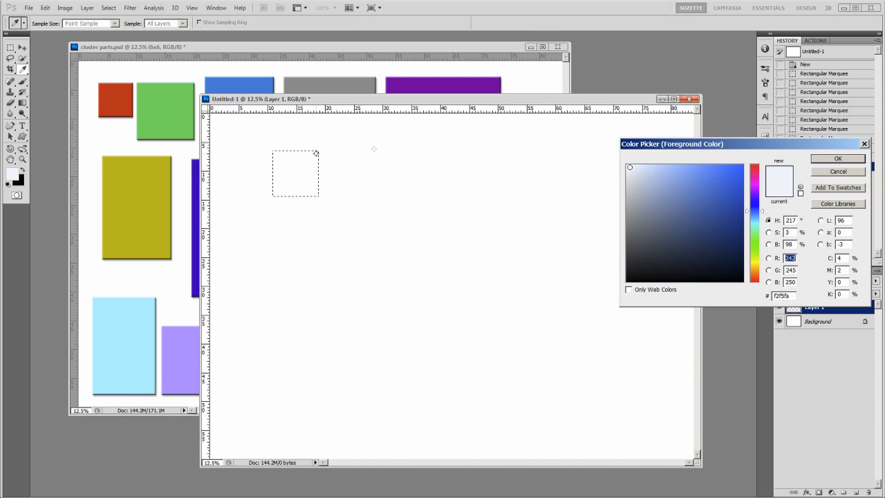
click(697, 177)
click(838, 158)
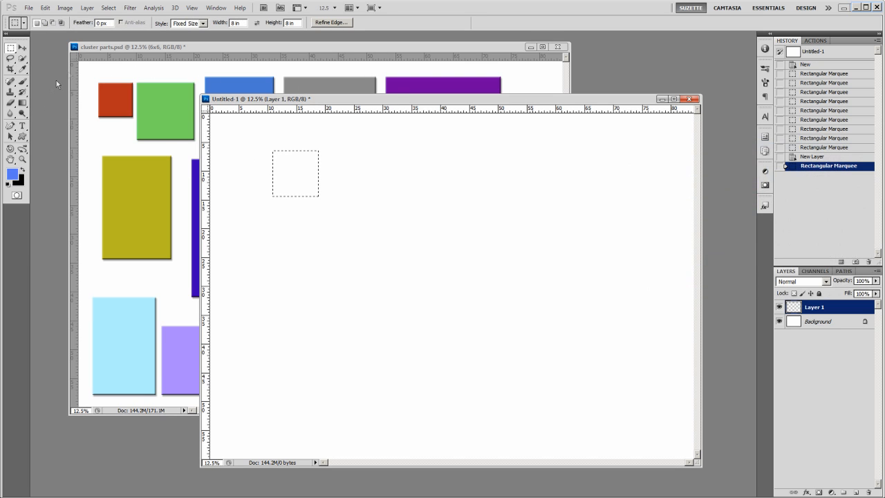
click(23, 102)
click(59, 113)
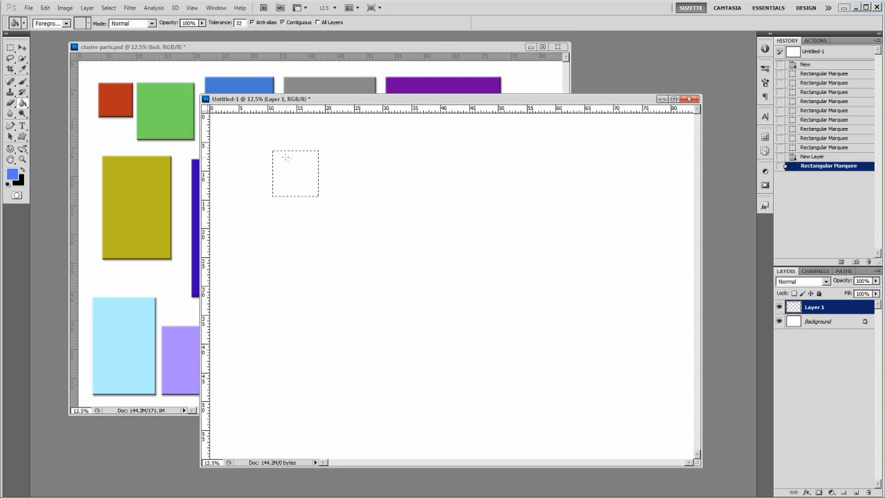
click(286, 157)
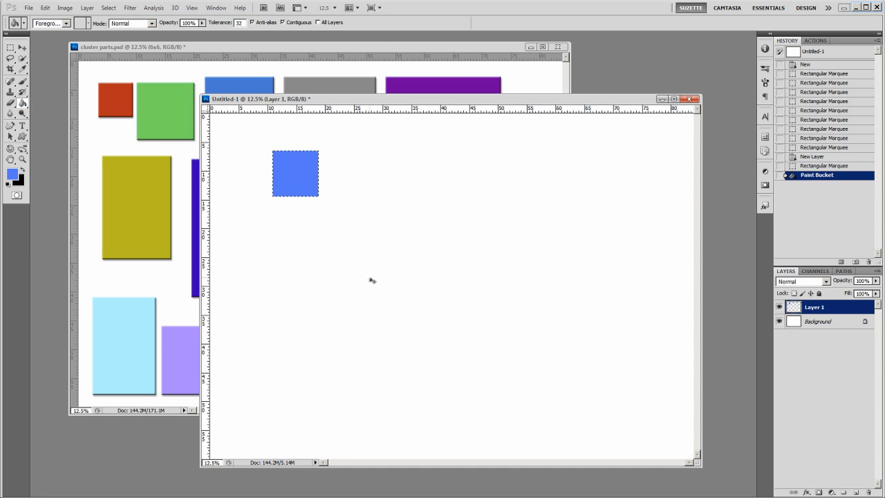
key(ctrl+d)
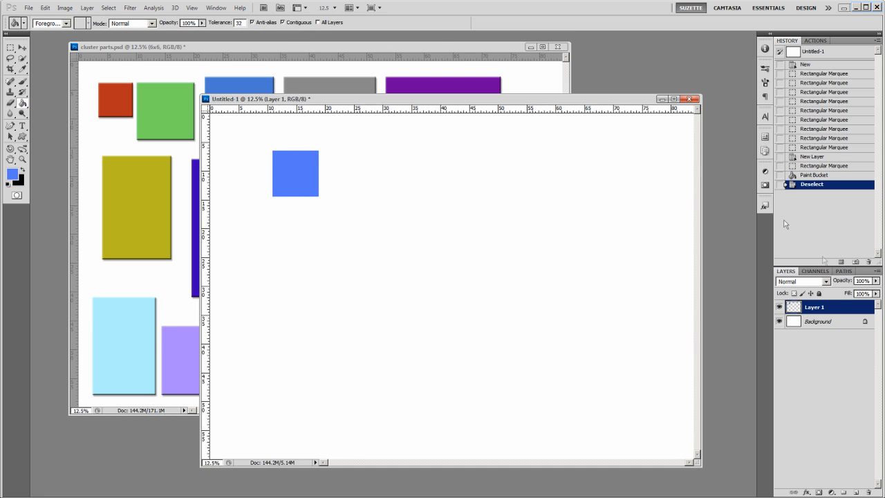
Rename the blue square's layer as 8x8
double_click(811, 307)
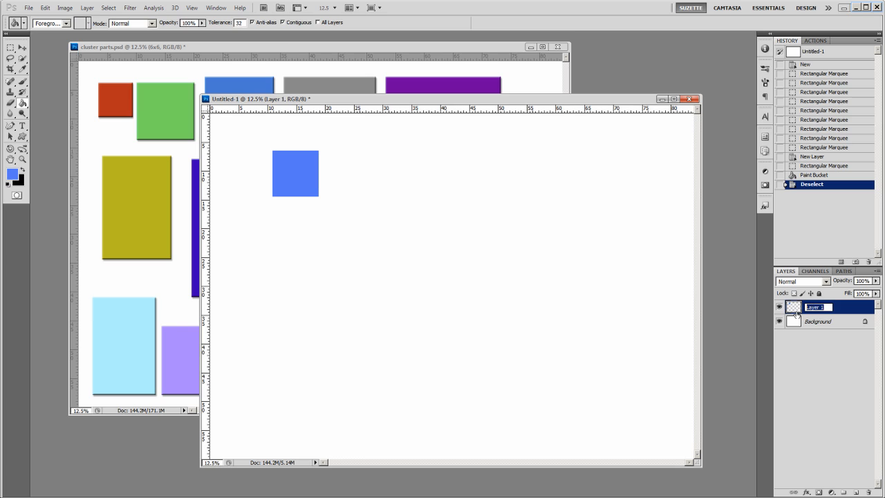
text(B)
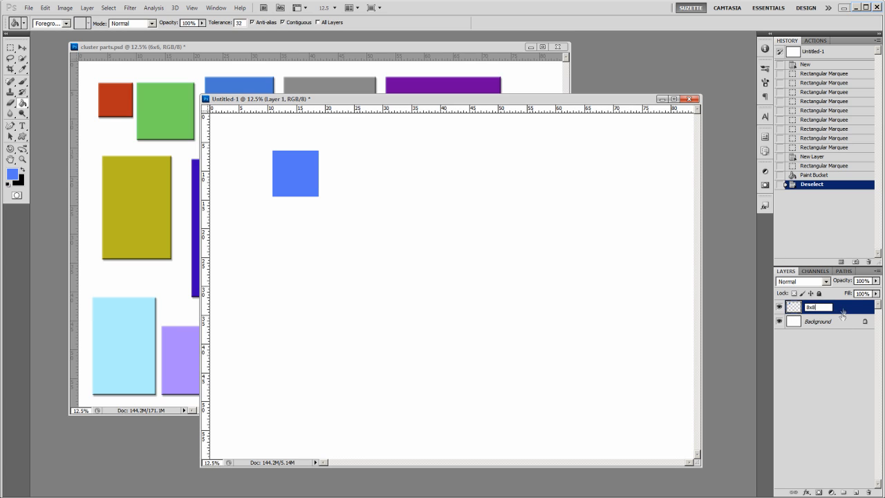
key(Return)
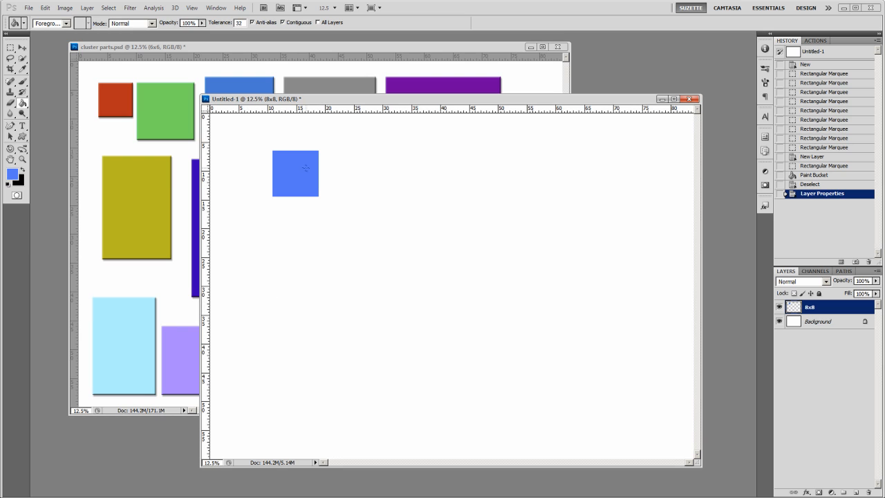
On a new layer, place a 12 by 18 in fixed-size rectangular marquee selection to the right of and below the blue square
drag(307, 102, 319, 103)
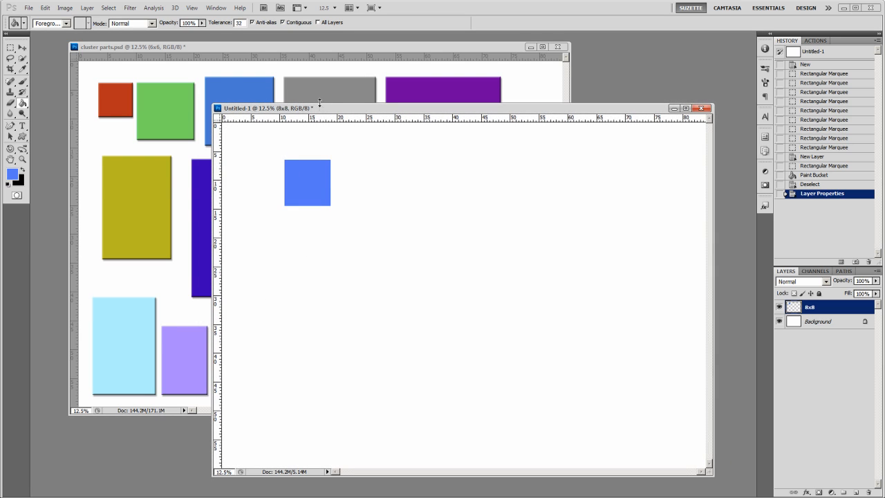
click(856, 492)
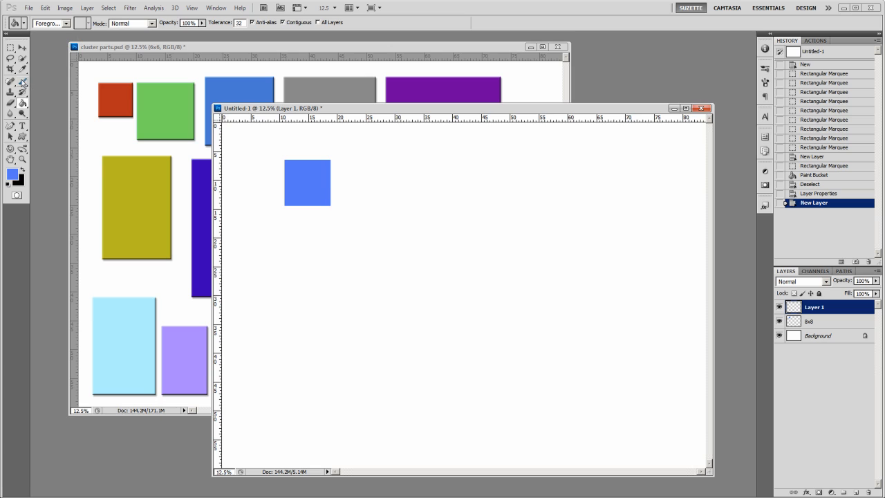
click(11, 49)
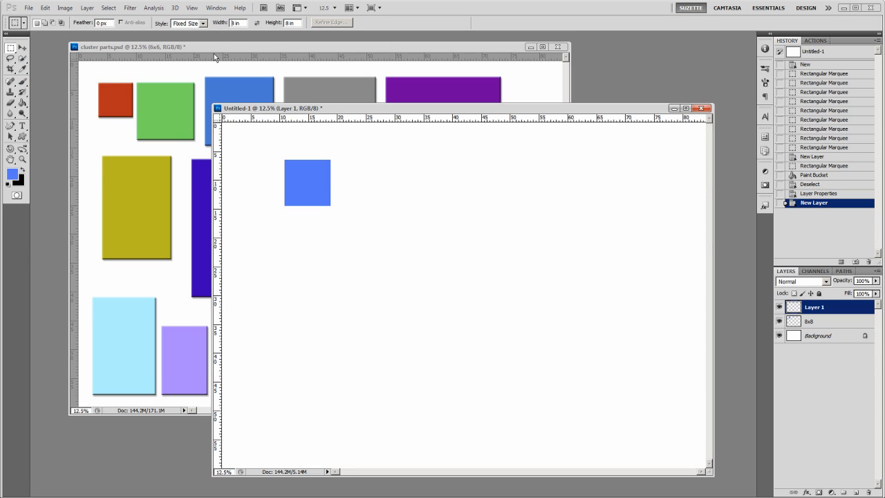
key(Delete)
text(12)
text(1)
click(431, 200)
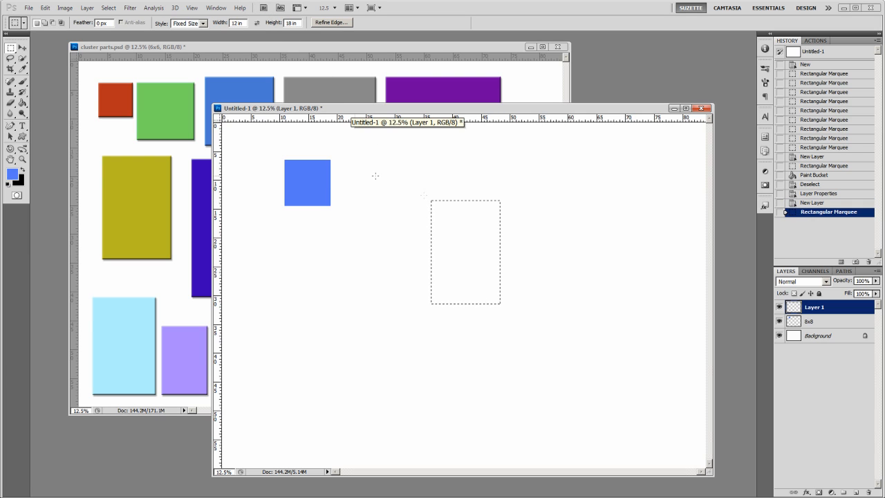
Choose lime green as the foreground colour, fill the 12 by 18 in selection with it, and deselect
click(12, 174)
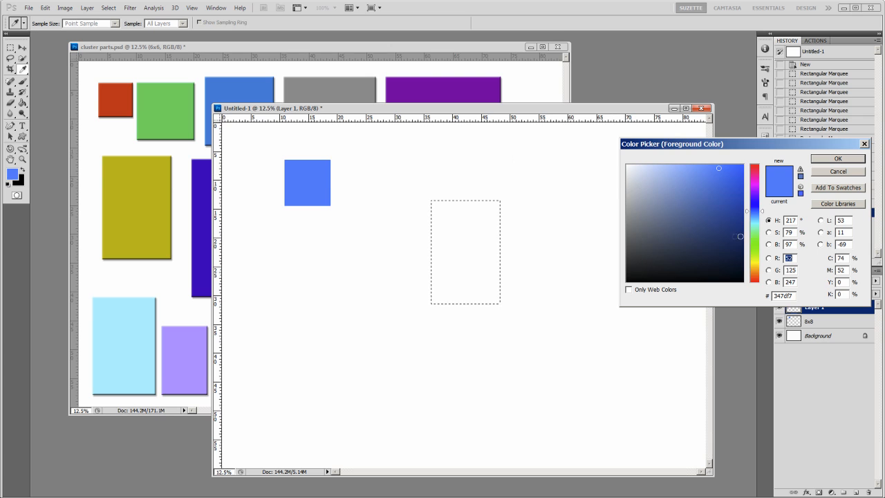
click(754, 252)
click(834, 160)
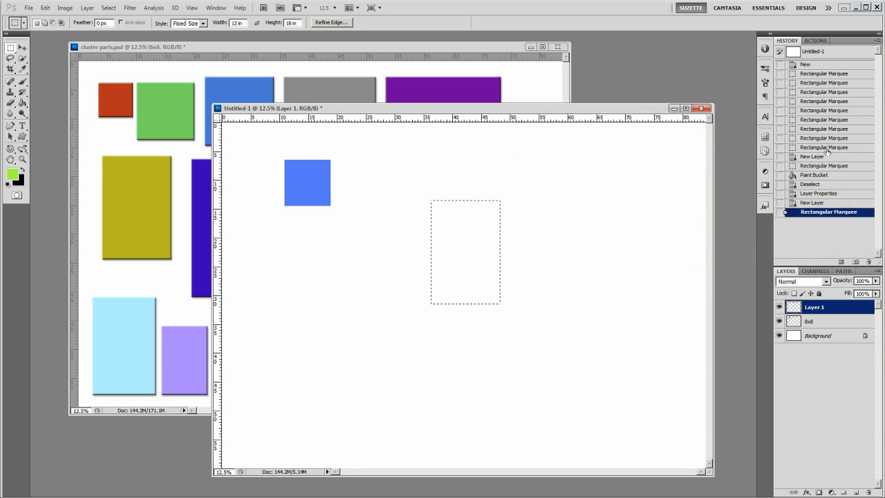
key(alt+BackSpace)
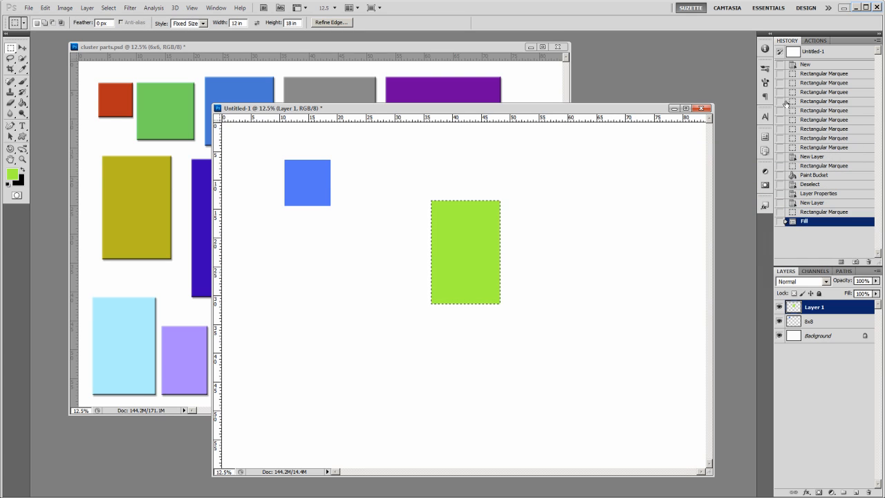
key(ctrl+d)
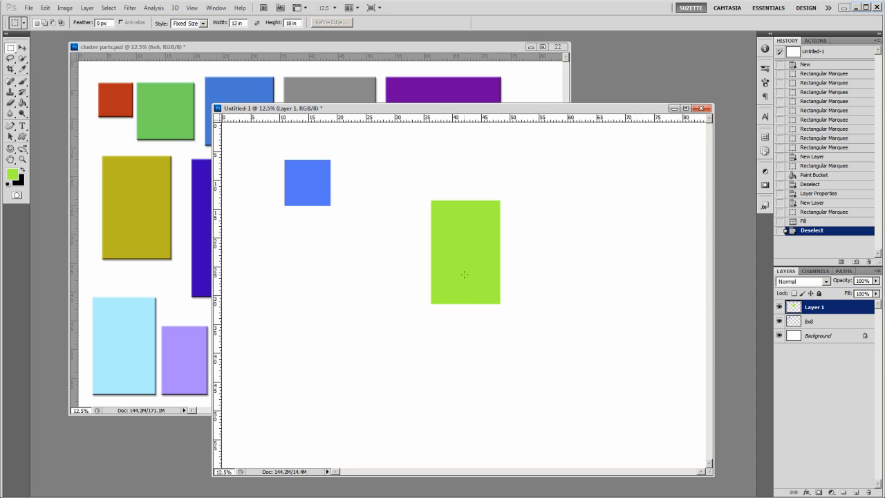
Rename the green rectangle's layer as 12x18
double_click(815, 307)
text(12x18)
key(Return)
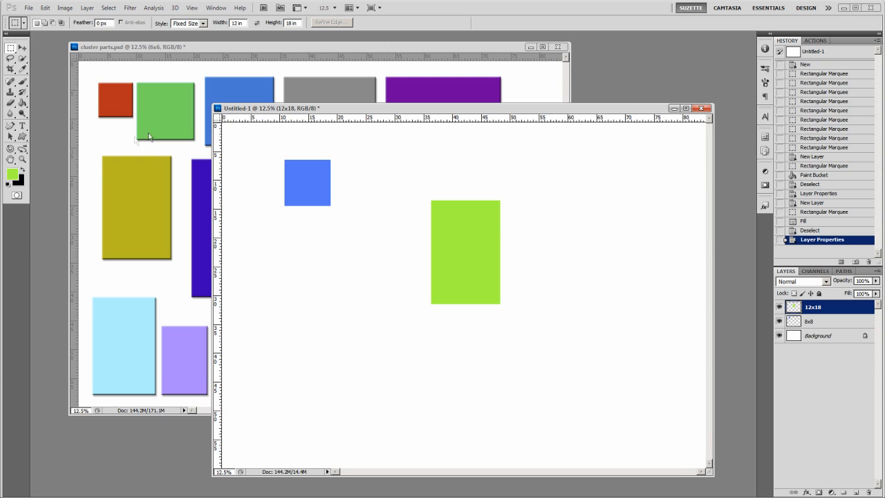
Add a Bevel and Emboss effect with a size of 18 px to the 12x18 layer
double_click(830, 309)
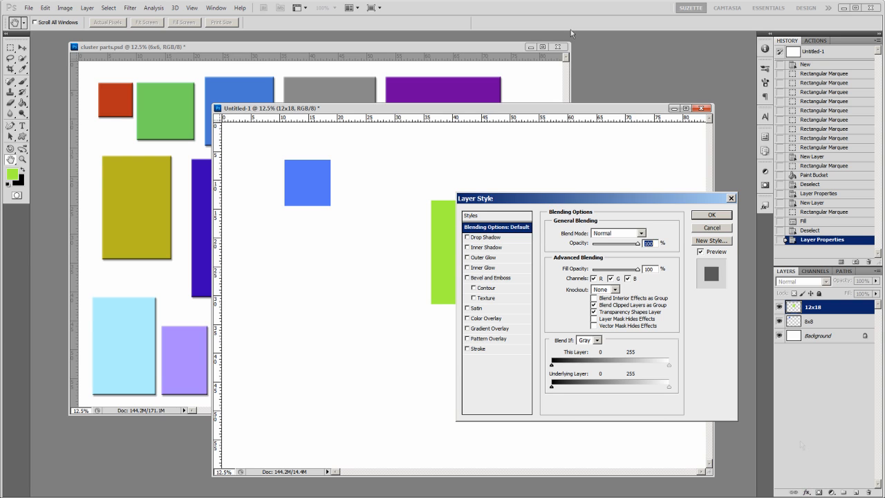
drag(568, 200, 573, 159)
click(486, 237)
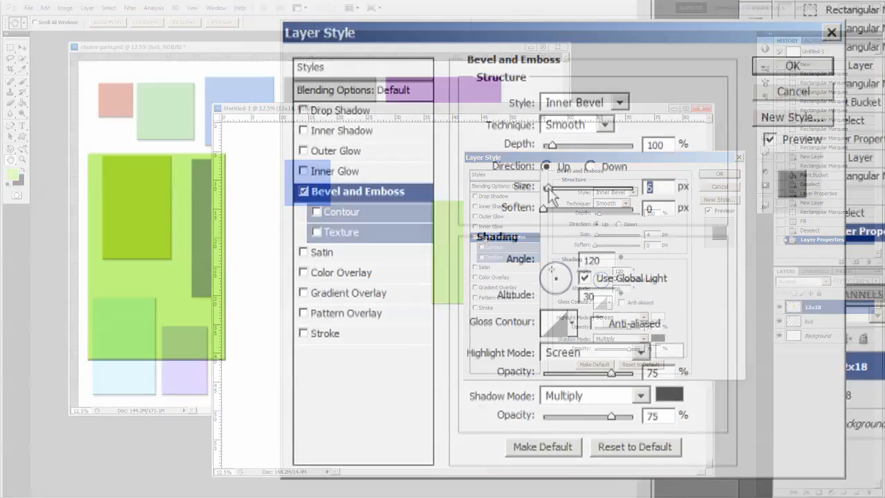
drag(597, 235, 602, 236)
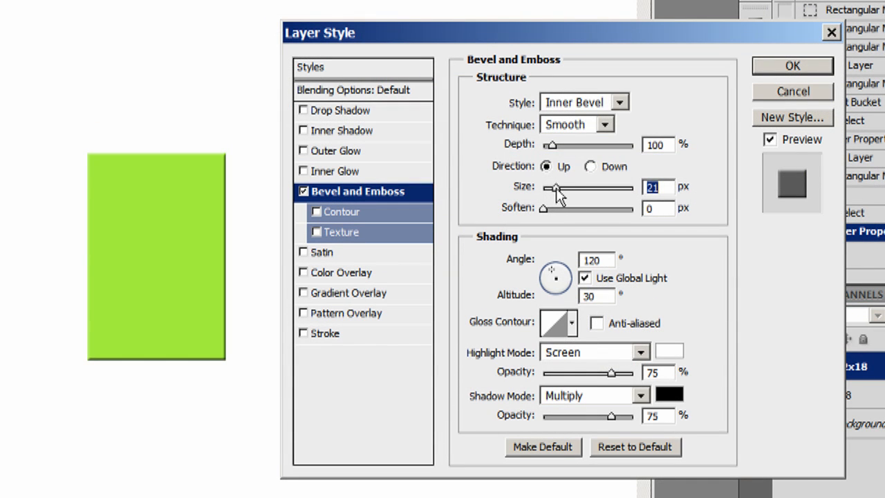
drag(558, 197, 553, 200)
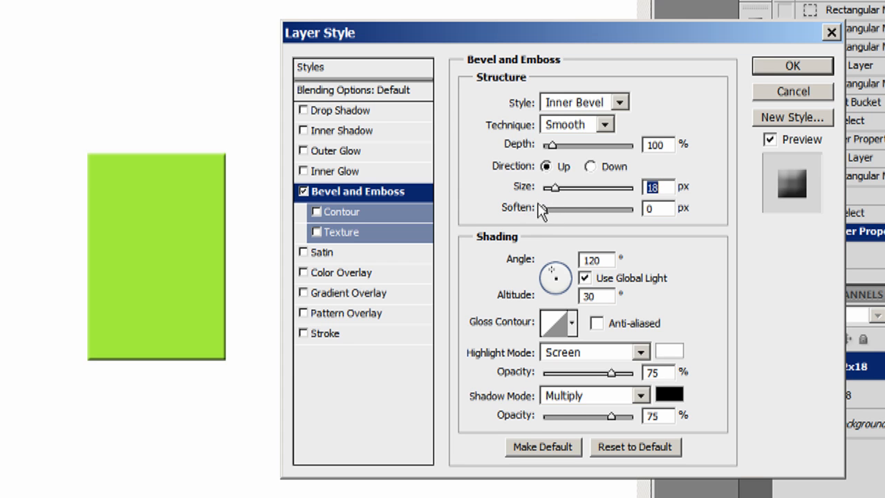
Add a Drop Shadow to the 12x18 layer with distance 29 px, size 35 px and lowered opacity, and apply the layer style
click(346, 112)
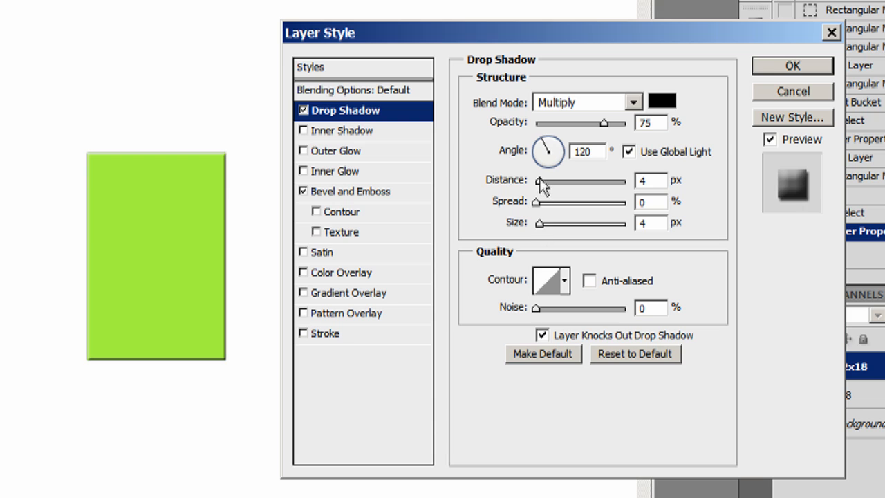
drag(540, 181, 562, 182)
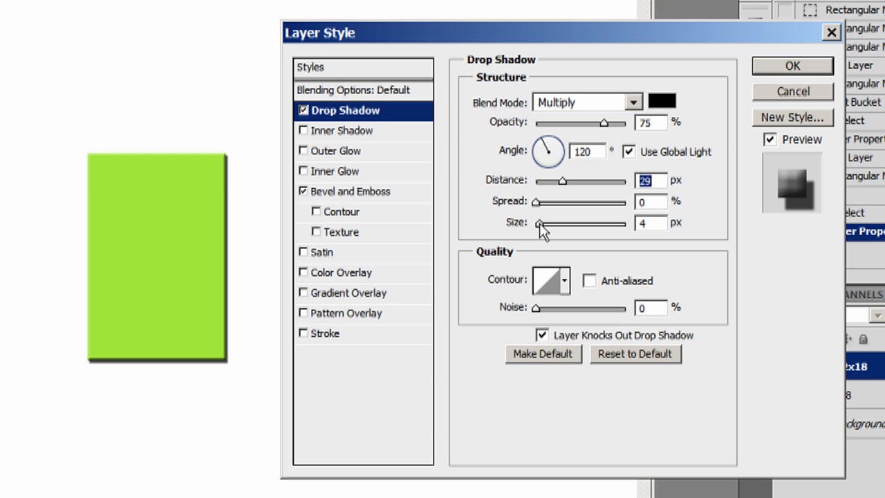
drag(539, 224, 555, 226)
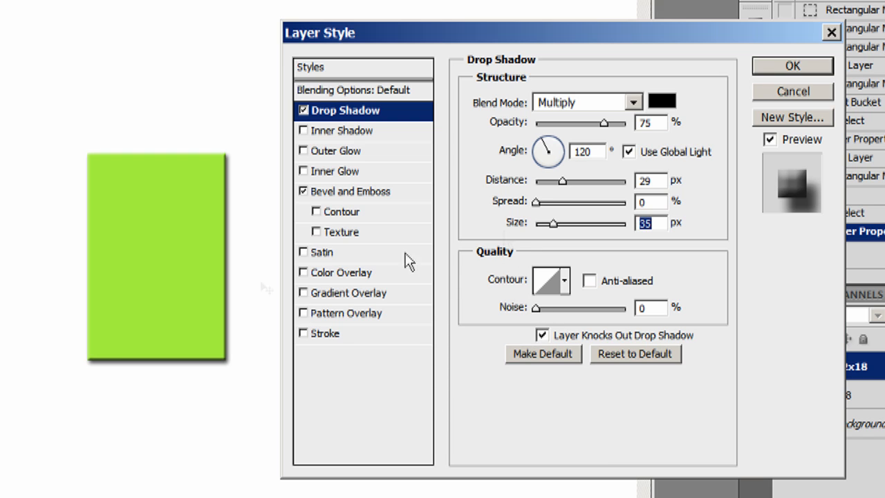
drag(603, 122, 567, 130)
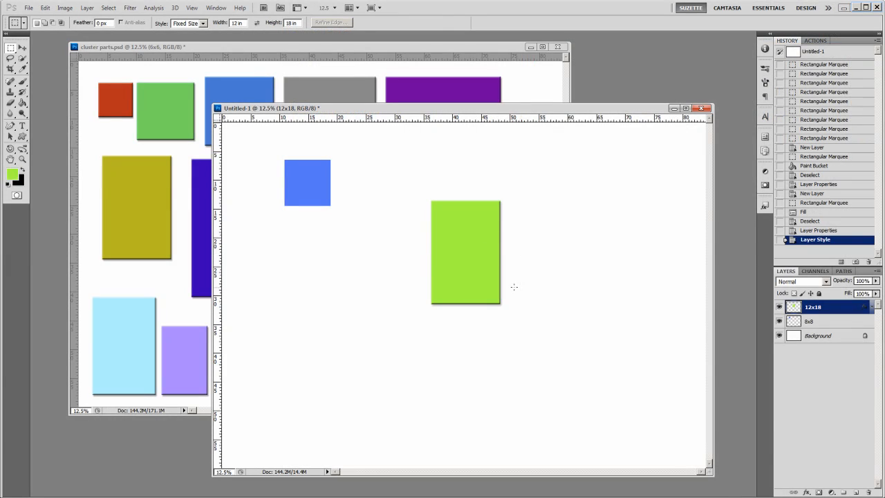
Copy the layer style from the 12x18 layer and paste it onto the 8x8 layer
right_click(828, 305)
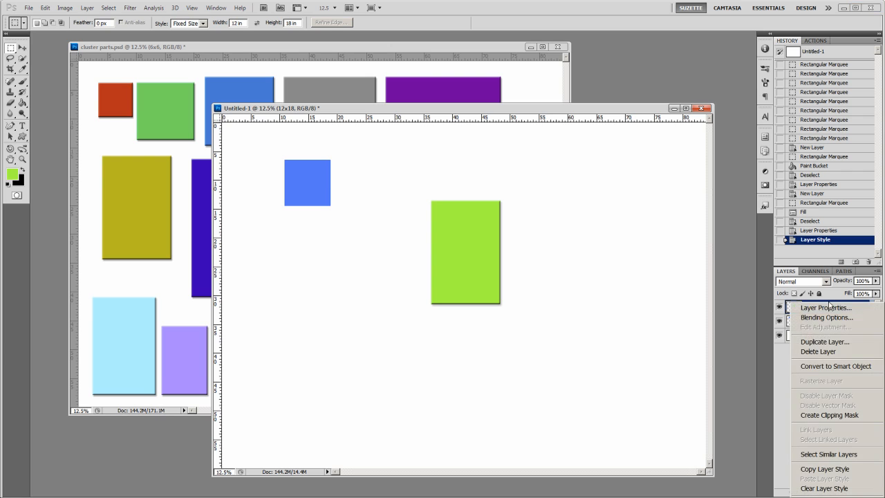
click(825, 469)
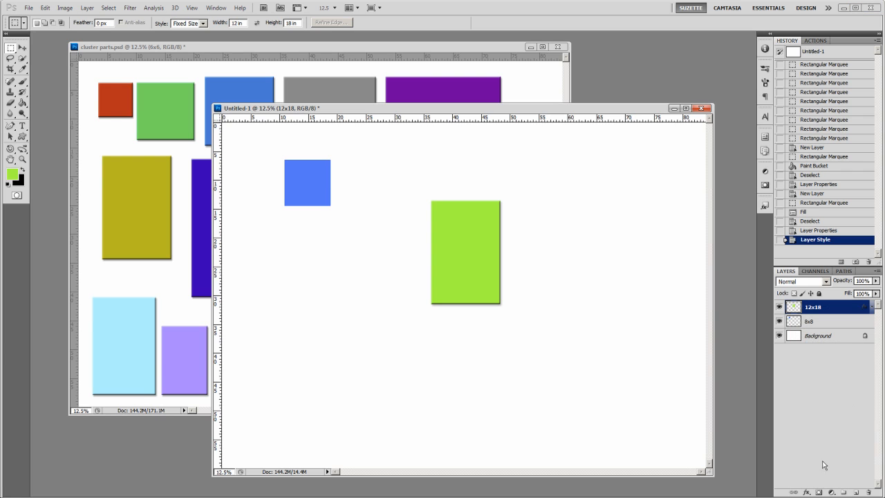
click(829, 324)
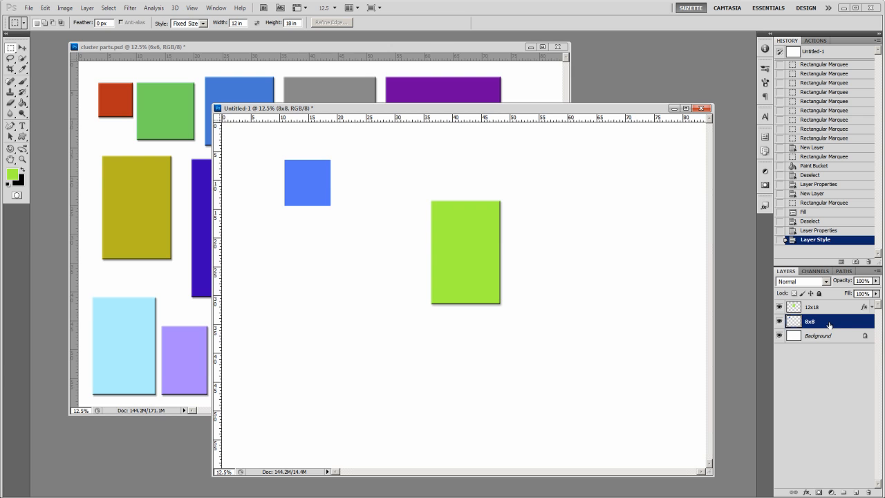
right_click(829, 321)
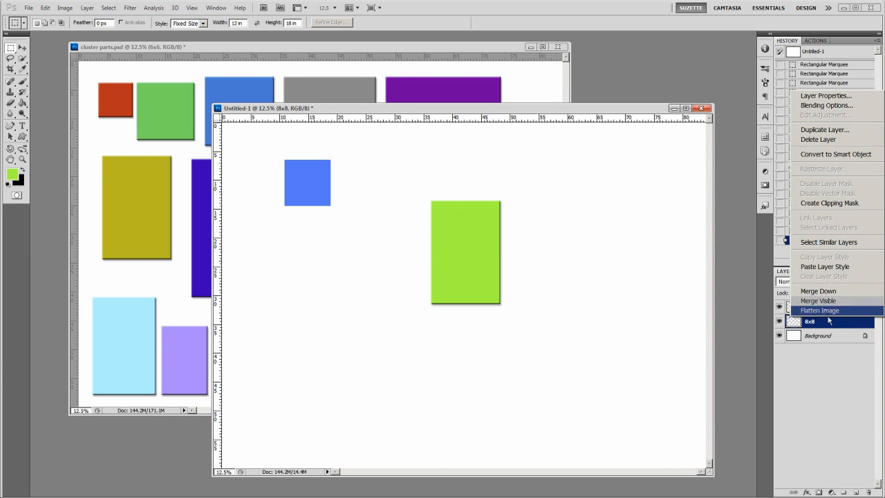
click(822, 269)
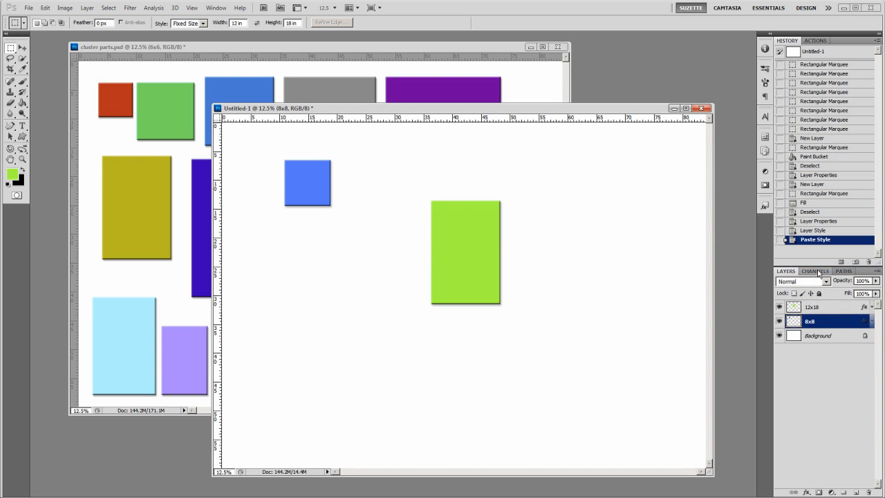
Switch to the cluster parts.psd document and examine its size-named block layers one by one, from 10x10 up to 14x14
drag(467, 110, 497, 128)
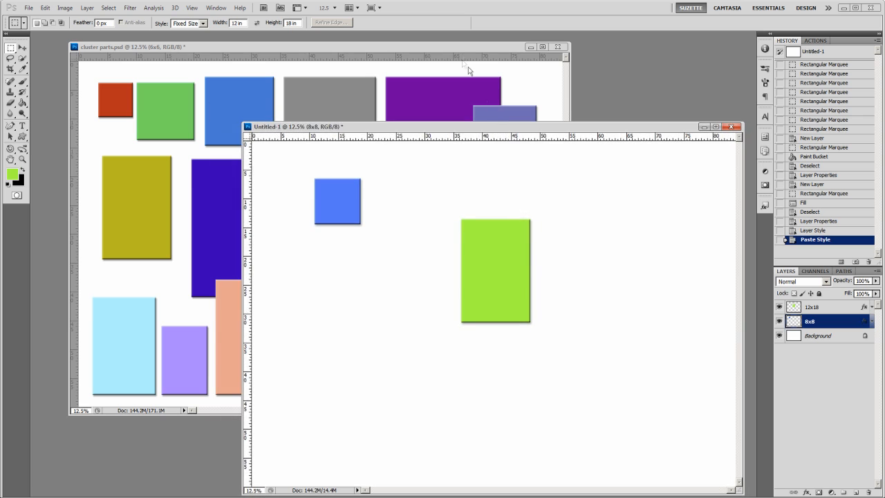
click(465, 53)
drag(878, 387, 882, 434)
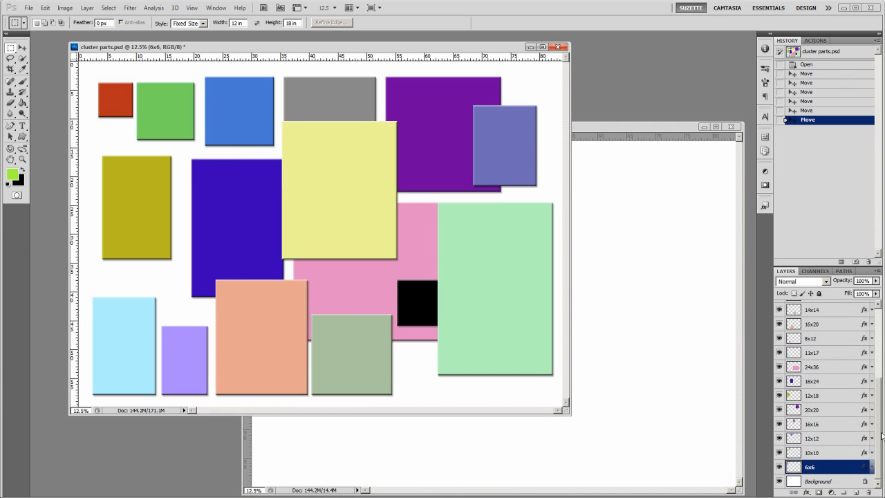
click(817, 453)
click(824, 439)
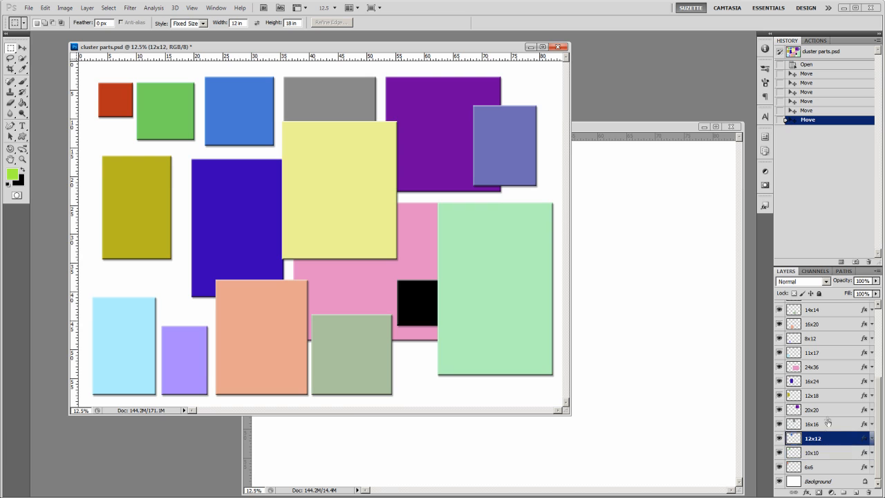
click(827, 423)
click(827, 410)
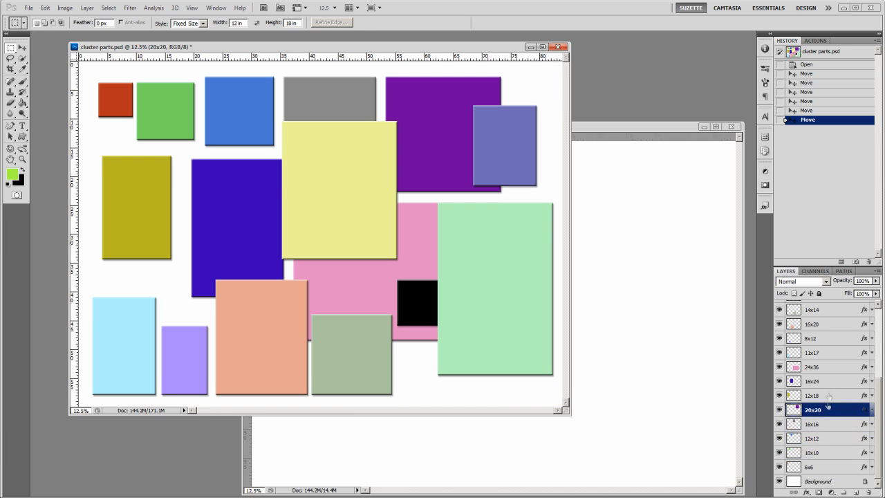
click(828, 396)
click(831, 381)
click(834, 366)
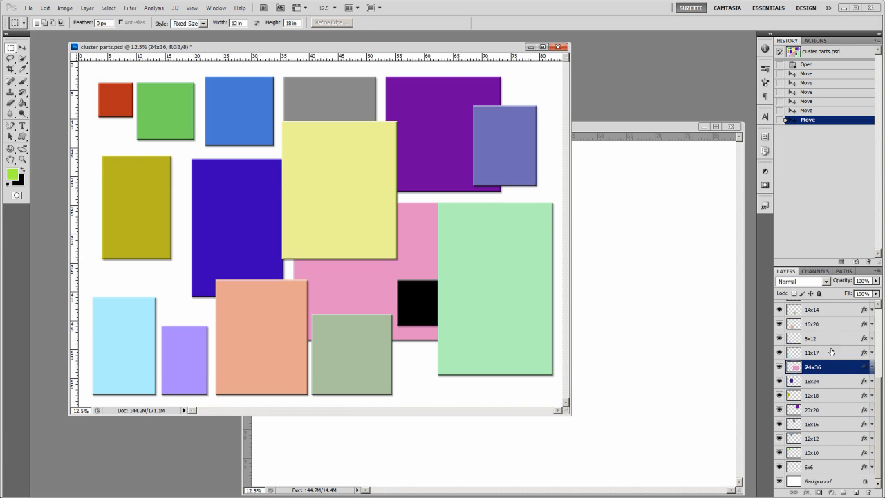
click(831, 352)
click(831, 338)
click(831, 324)
click(832, 311)
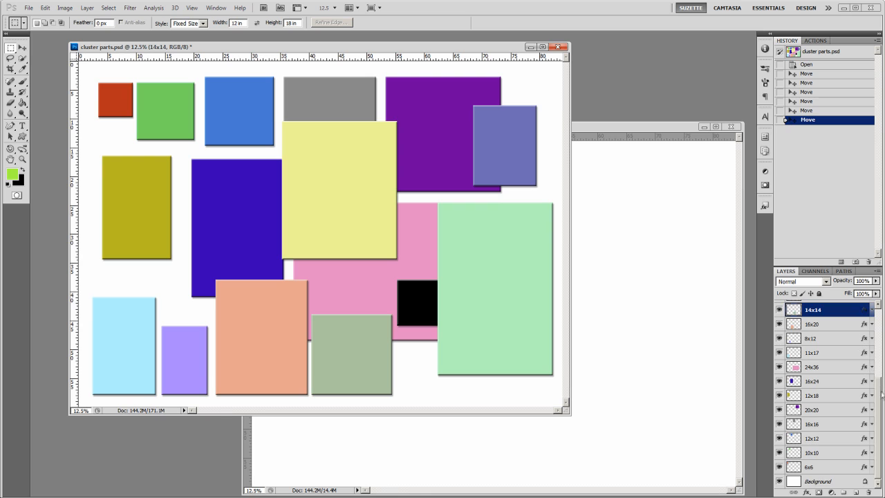
Temporarily show the hidden 10x31, 11.55x11.5, 20x32 and 10x13 layers to examine their blocks, and hide all four again
scroll(882, 394, up, 5)
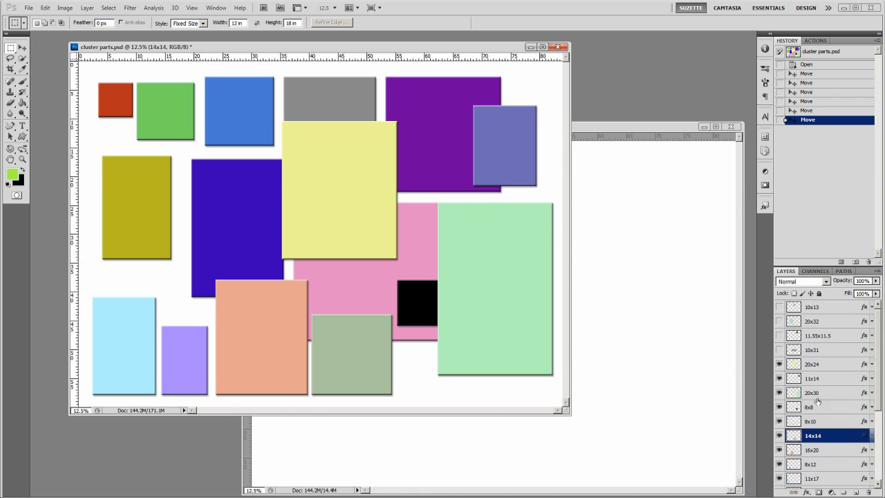
click(779, 350)
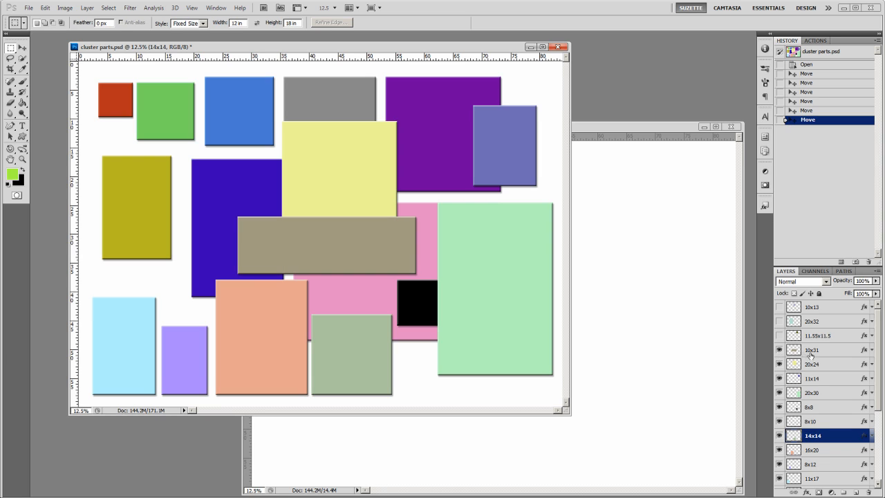
click(779, 336)
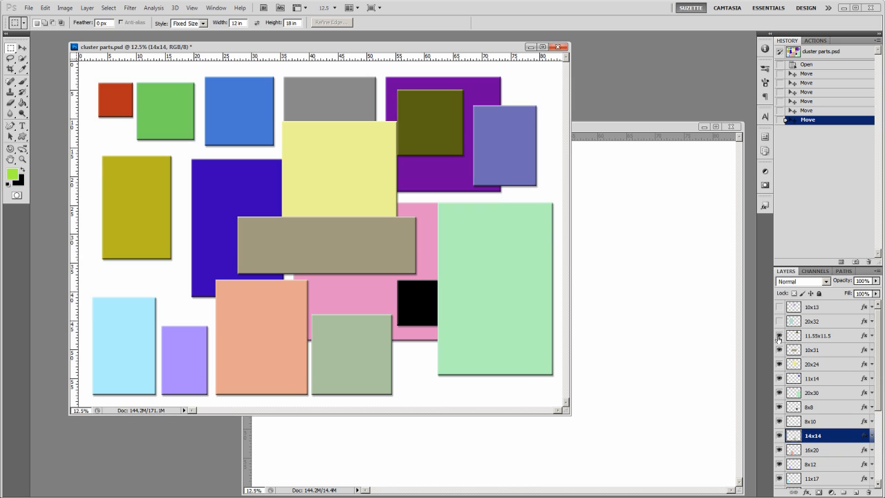
click(780, 321)
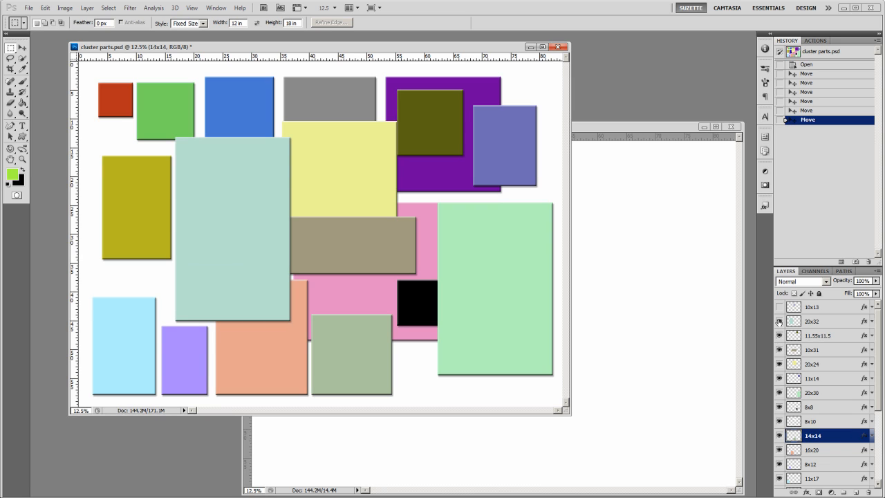
click(779, 307)
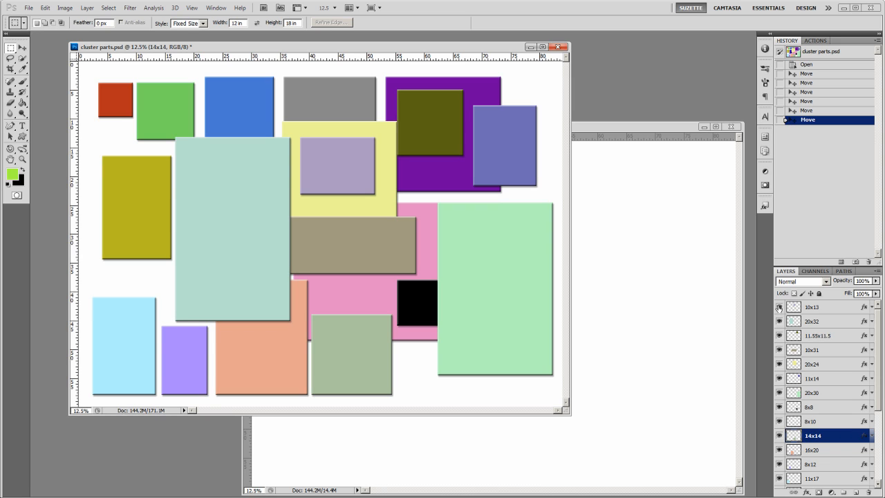
drag(780, 307, 779, 350)
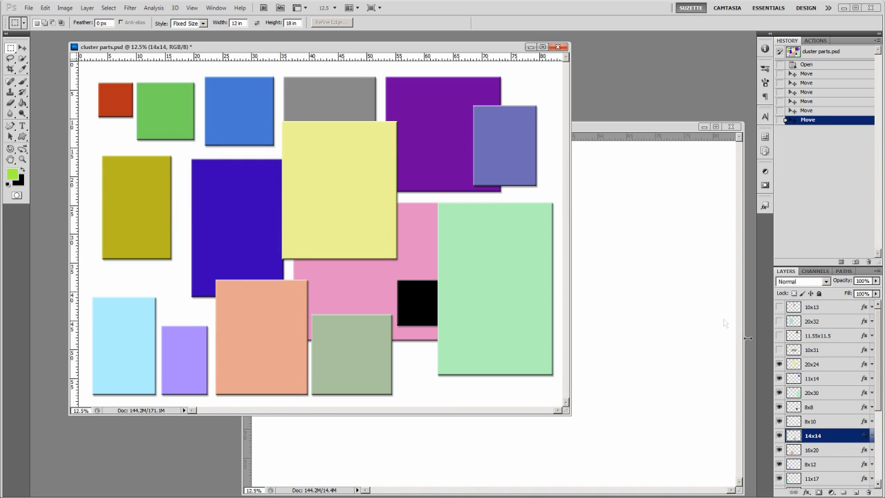
drag(384, 46, 367, 51)
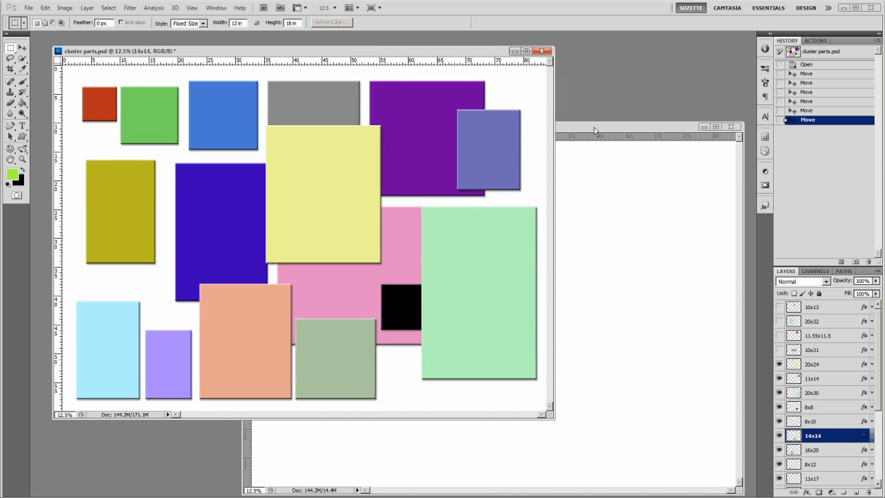
Bring the untitled wall document to the front and delete its 12x18 and 8x8 layers
mouse_move(594, 127)
mouse_down()
mouse_move(594, 89)
mouse_move(587, 112)
mouse_up()
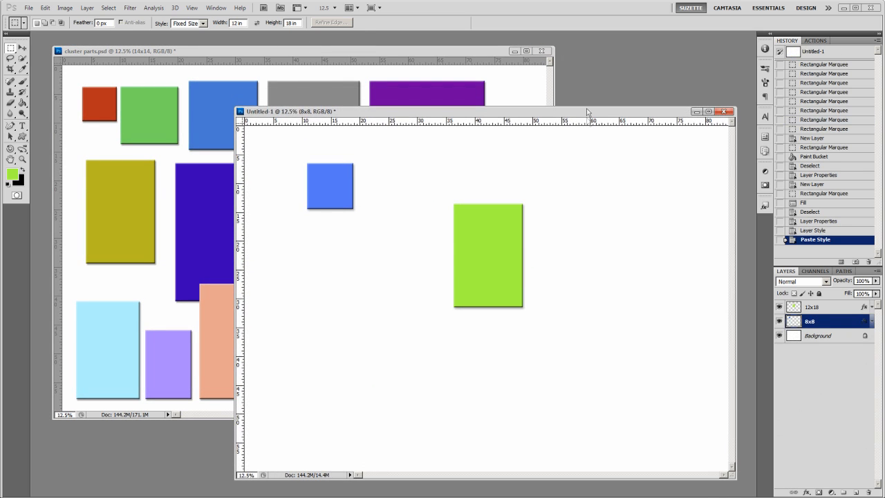
click(813, 309)
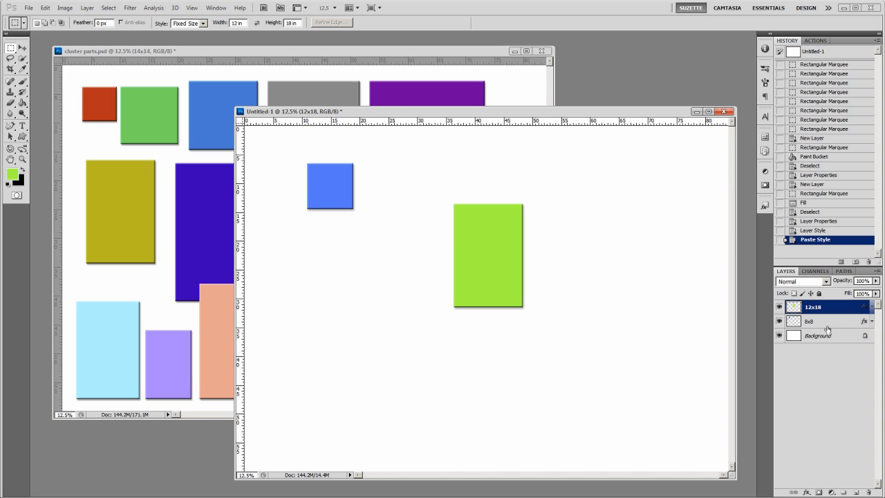
shift+click(827, 327)
click(869, 493)
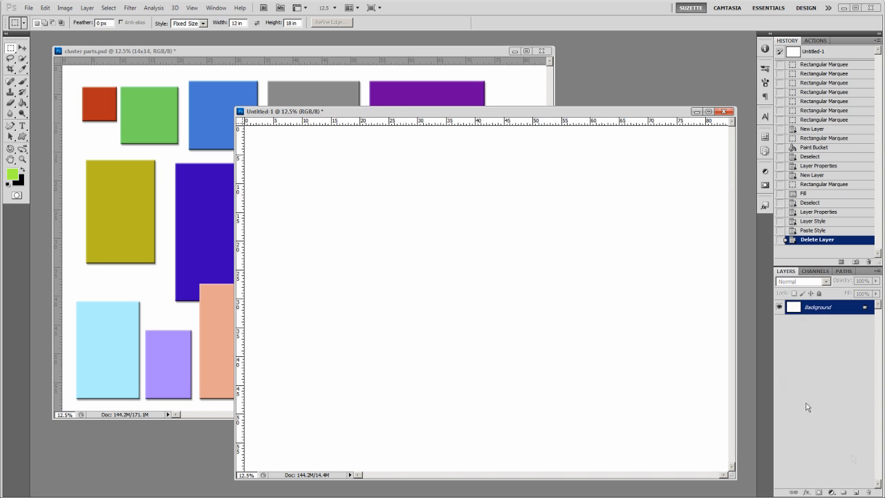
Switch to Bay Photo ROES, check The Big E and Classic Triptych cluster contents, and return to Photoshop
click(370, 67)
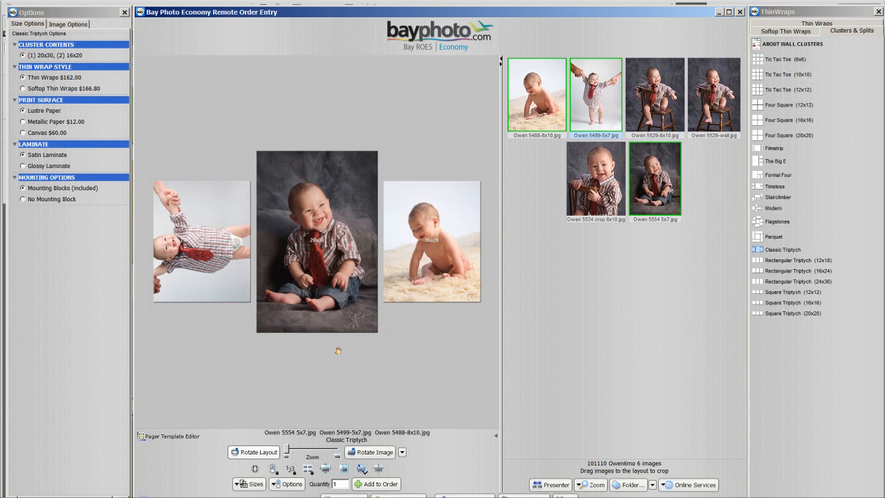
click(771, 160)
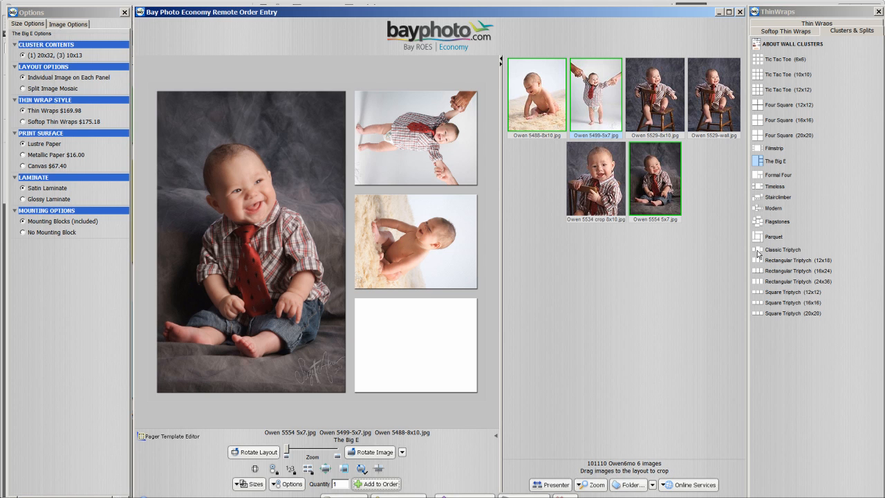
click(758, 249)
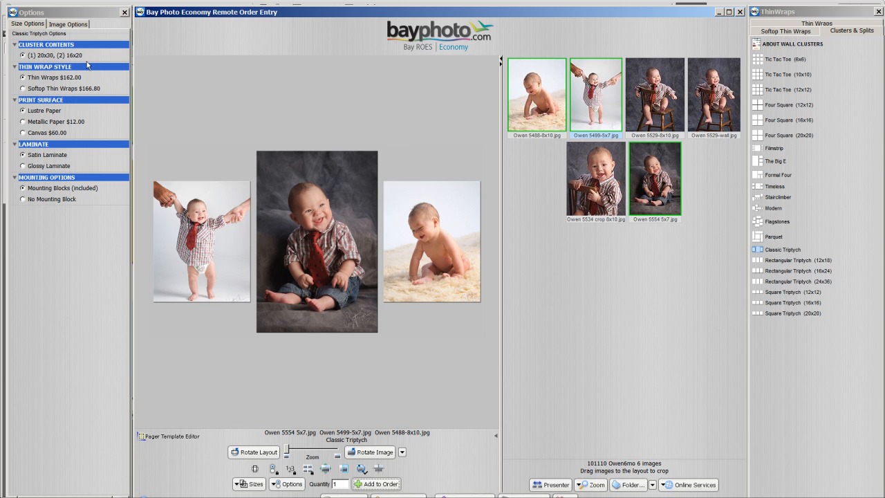
click(719, 13)
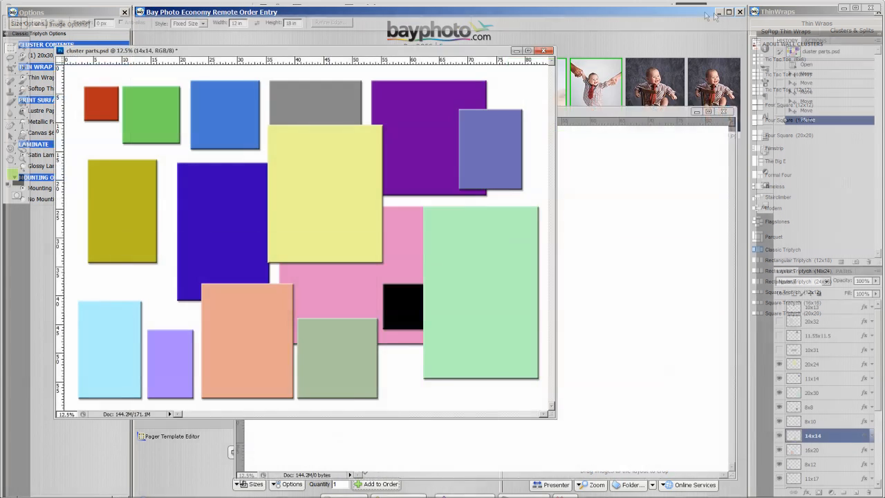
Copy the 20x30 block layer from cluster parts.psd into the untitled wall document
click(824, 367)
click(829, 394)
drag(835, 398, 623, 320)
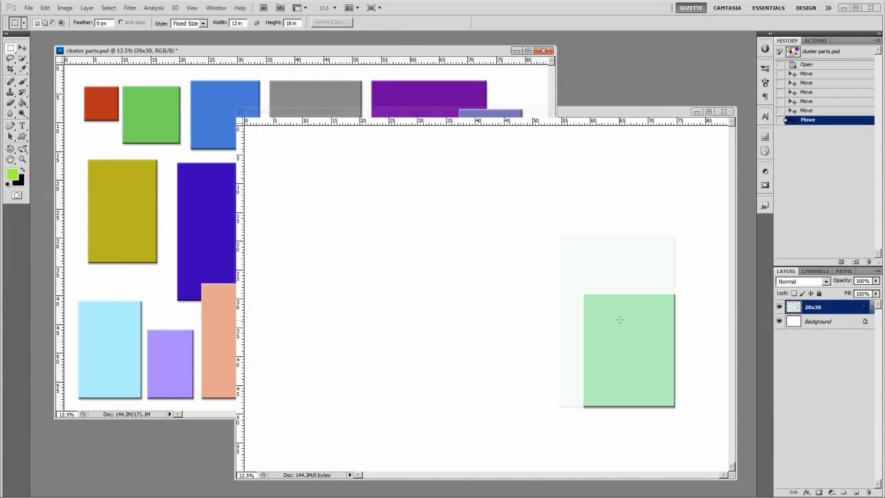
Copy the 16x20 block layer from cluster parts.psd into the untitled wall document
click(178, 217)
scroll(873, 407, down, 3)
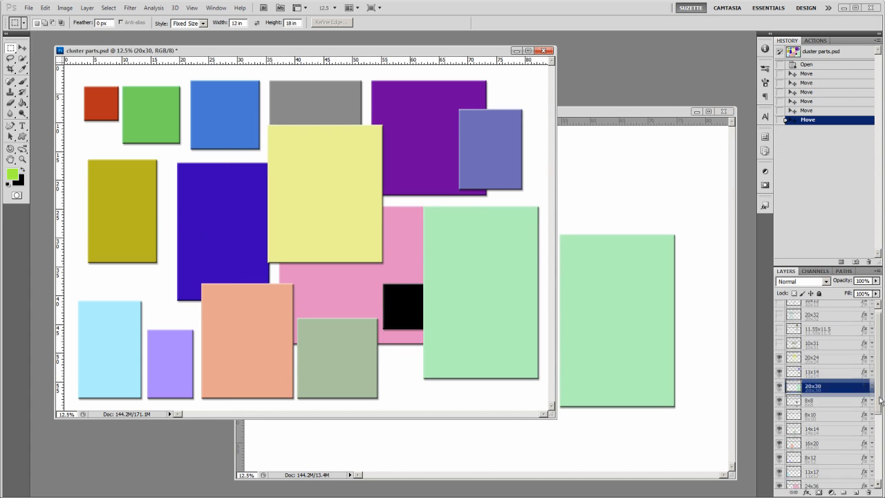
click(839, 397)
drag(839, 400, 600, 311)
Arrange a classic triptych with the 20x30 block in the centre, the 16x20 block on its right and a duplicate 16x20 on its left
key(v)
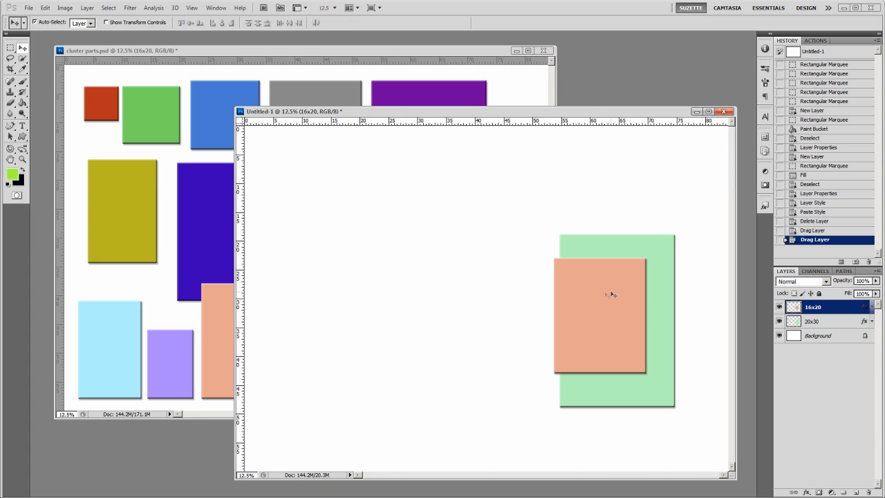
drag(629, 245, 498, 216)
drag(594, 296, 373, 277)
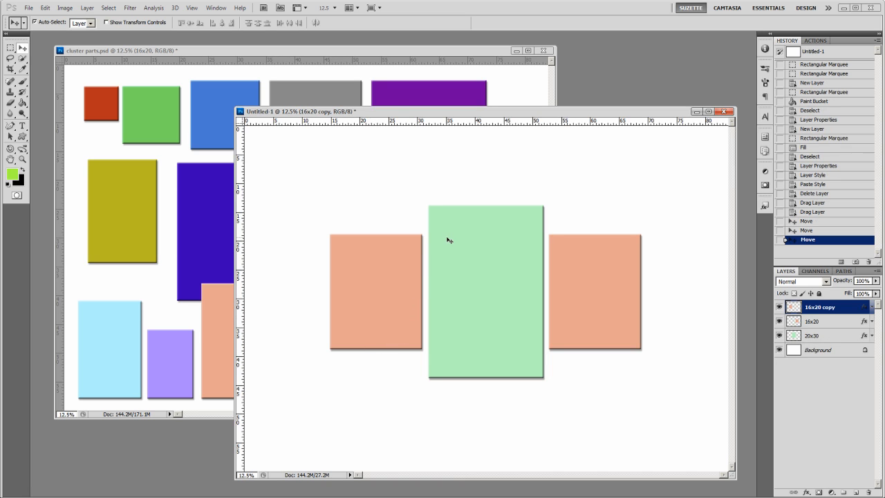
Place two vertical guides about 1 inch apart beside the 20x30 block and align the left 16x20 block's inner edge to the outer guide
drag(241, 247, 429, 254)
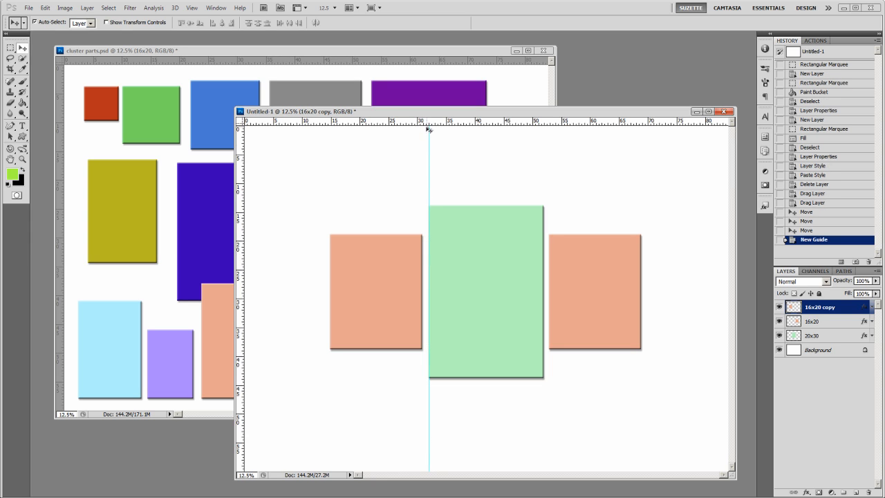
drag(240, 216, 424, 215)
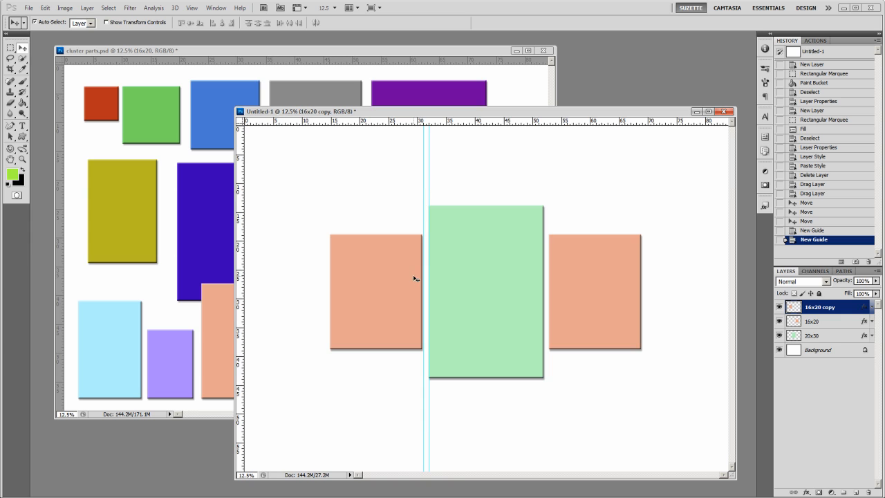
drag(415, 279, 416, 279)
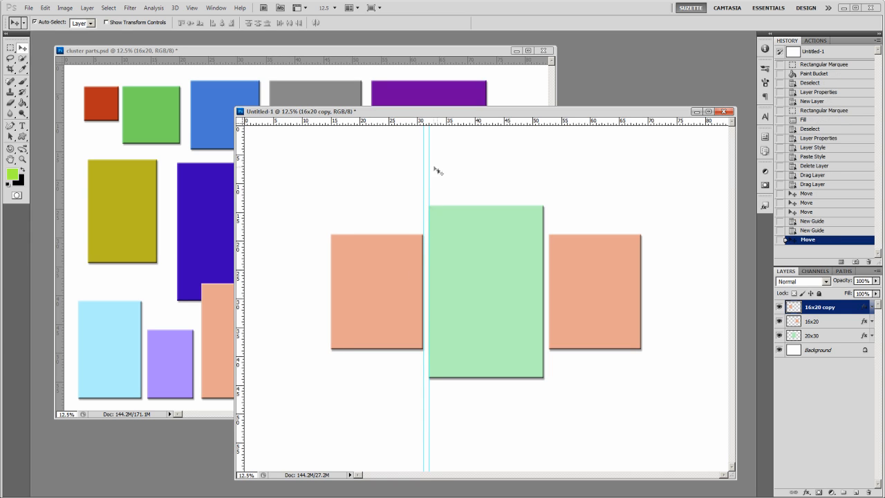
Remove both vertical guides from the triptych document
drag(429, 168, 214, 192)
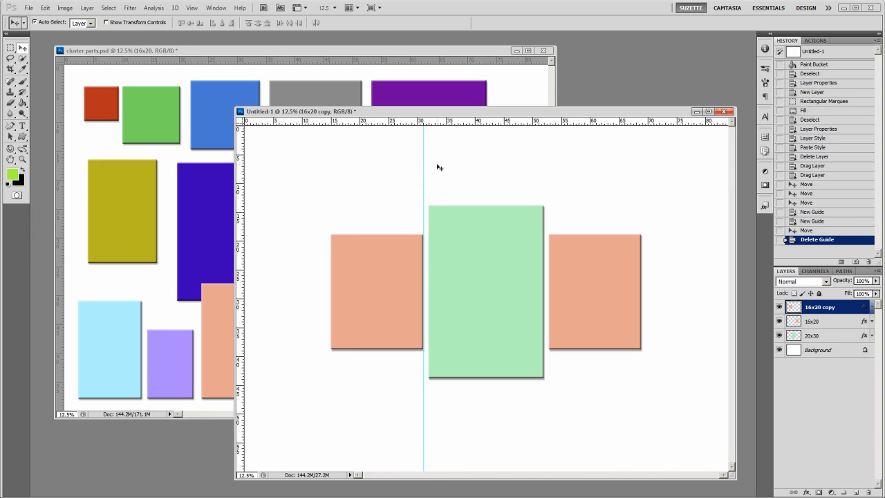
drag(424, 167, 234, 222)
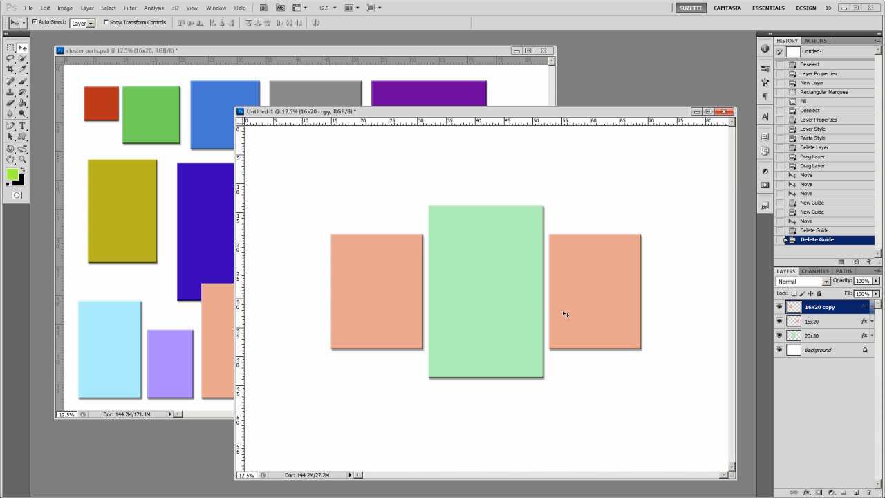
drag(504, 113, 499, 70)
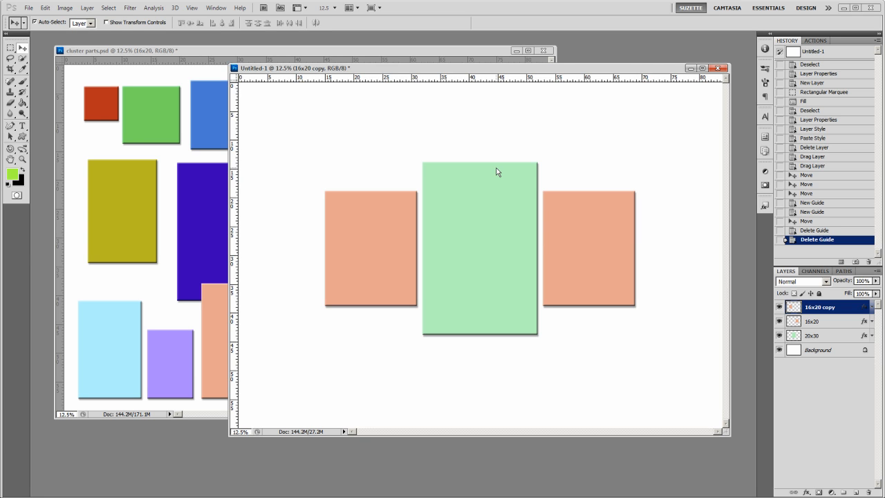
drag(556, 67, 548, 115)
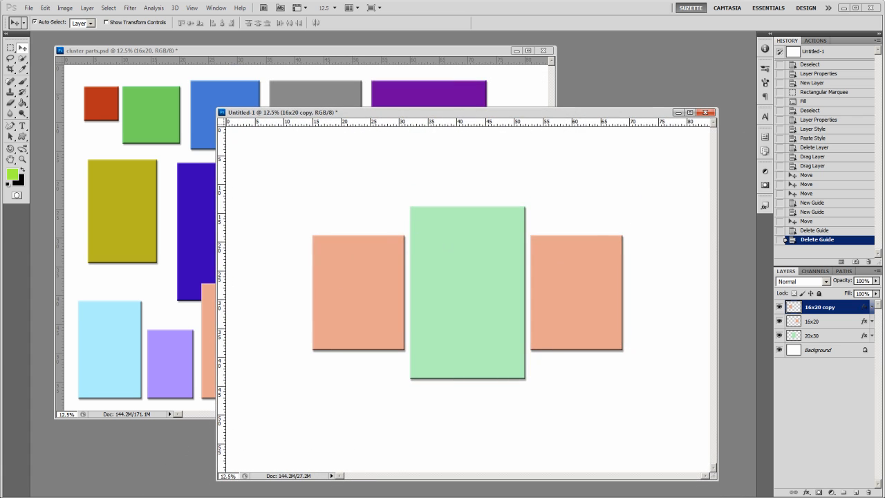
Switch to Bridge and preview the cluster templates in the 10-12 Clusters n Splits folder, from Tic Tac Toe 6x6 through Modern 2 pop1
click(158, 321)
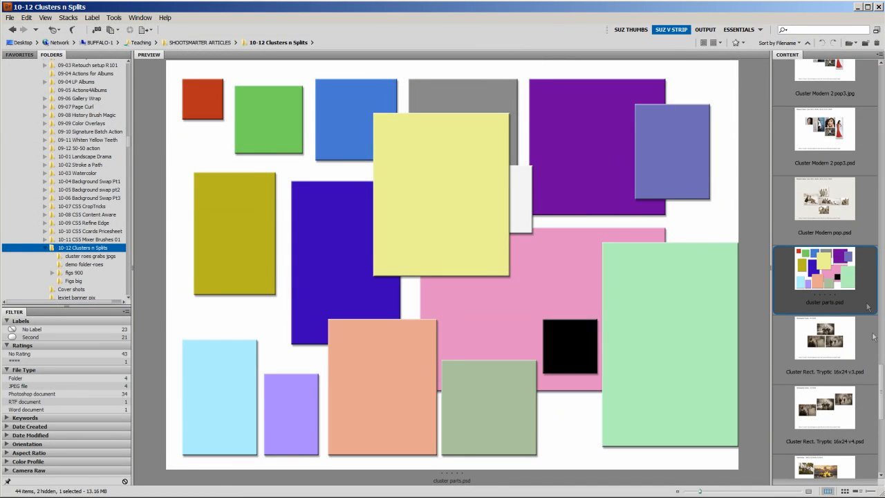
drag(883, 388, 882, 112)
click(827, 161)
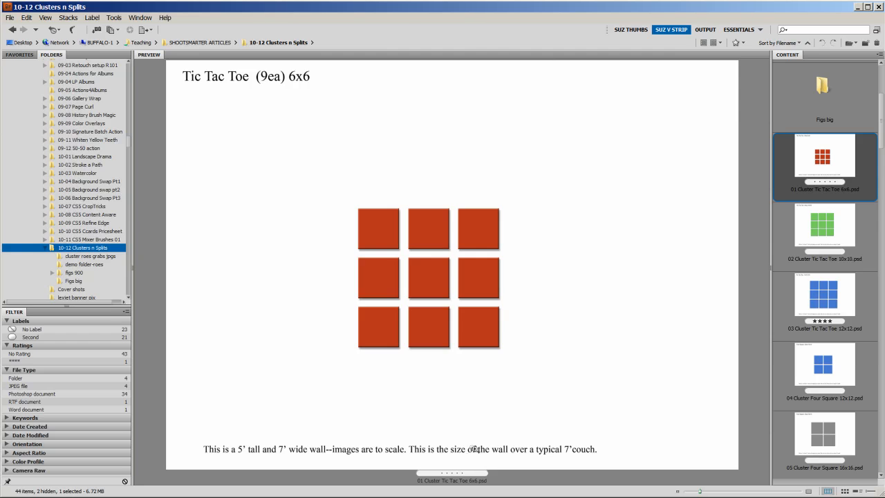
click(818, 241)
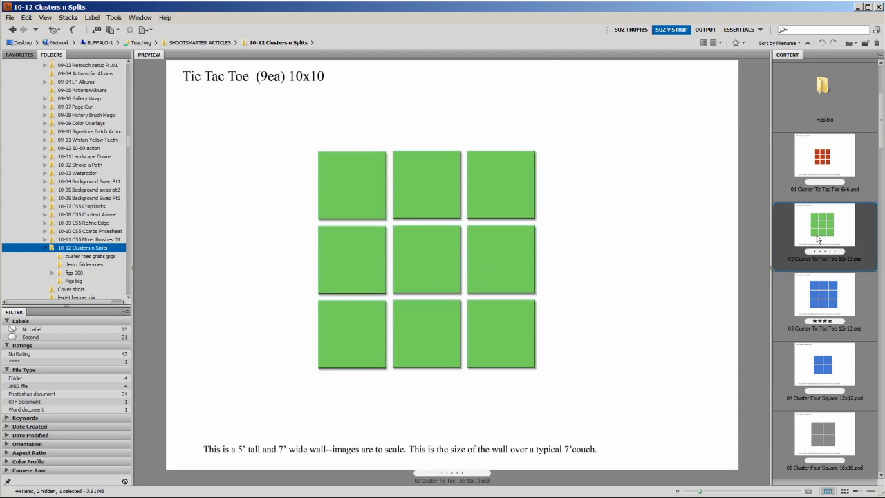
key(Down)
key(Down)
key(Down)
key(Down)
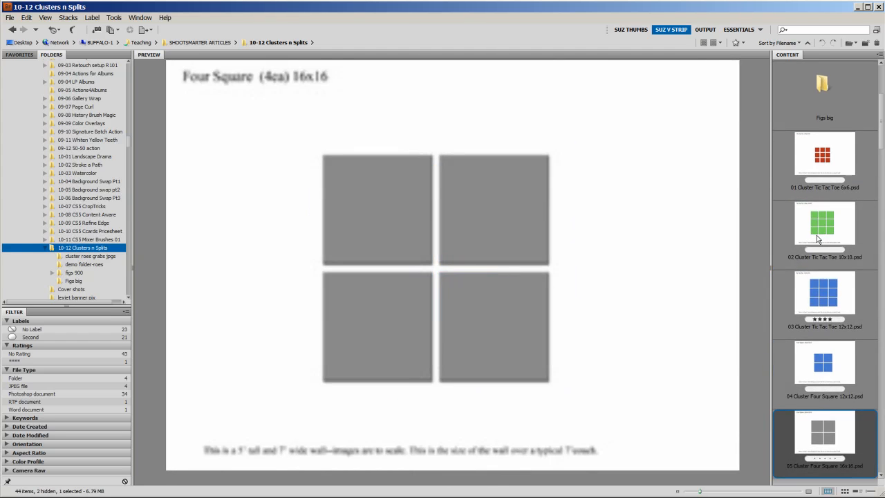
key(Down)
key(Down)
key(Down)
key(Down)
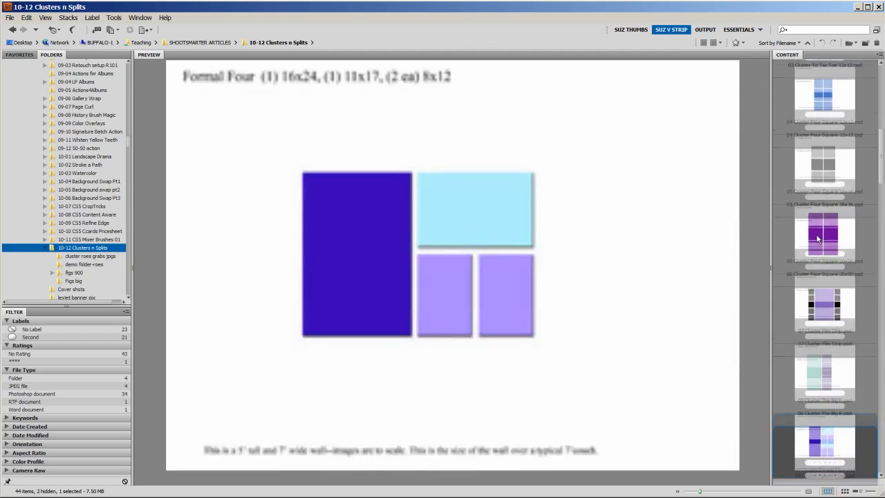
key(Down)
key(Down)
key(Down)
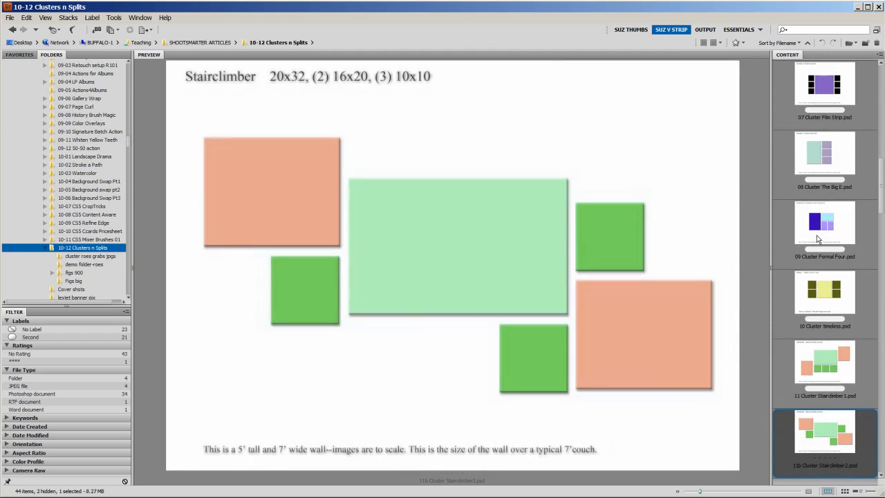
key(Down)
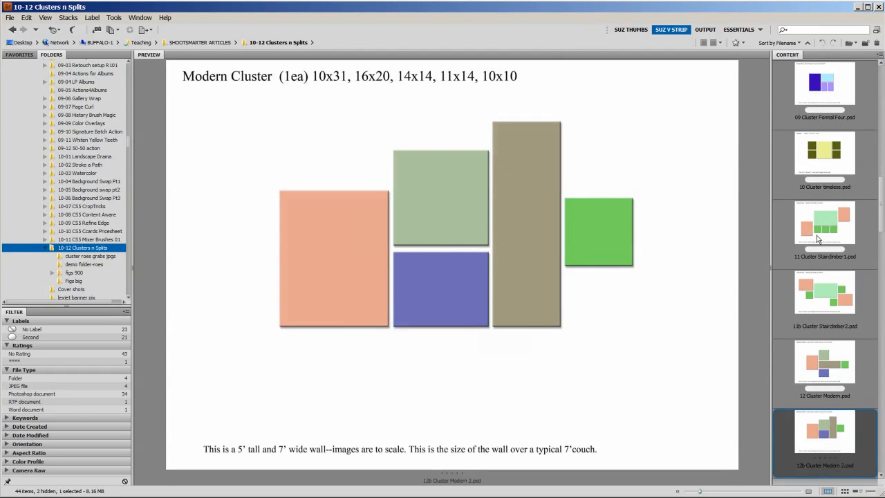
key(Down)
key(Down)
key(Down)
key(Down)
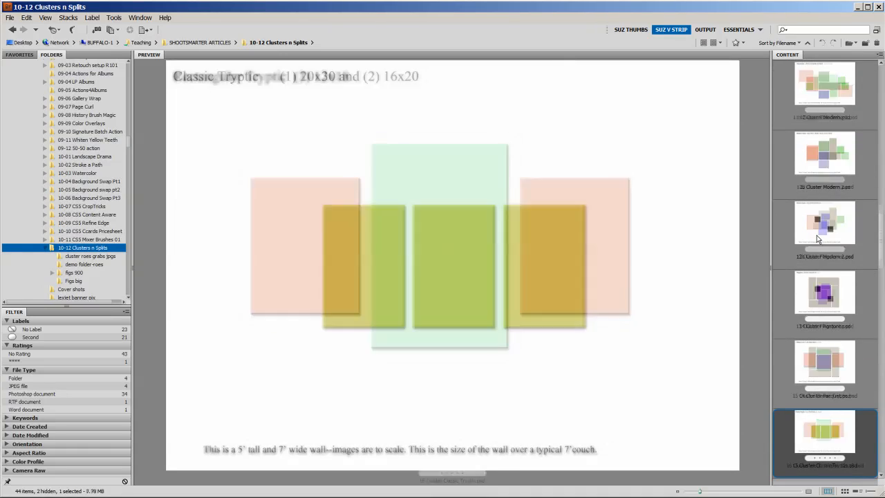
key(Down)
key(Down)
key(Down)
key(Down)
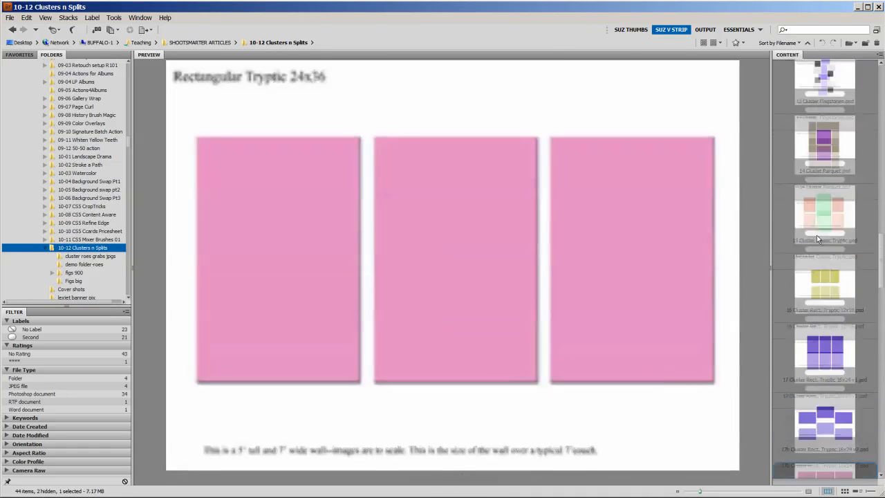
key(Down)
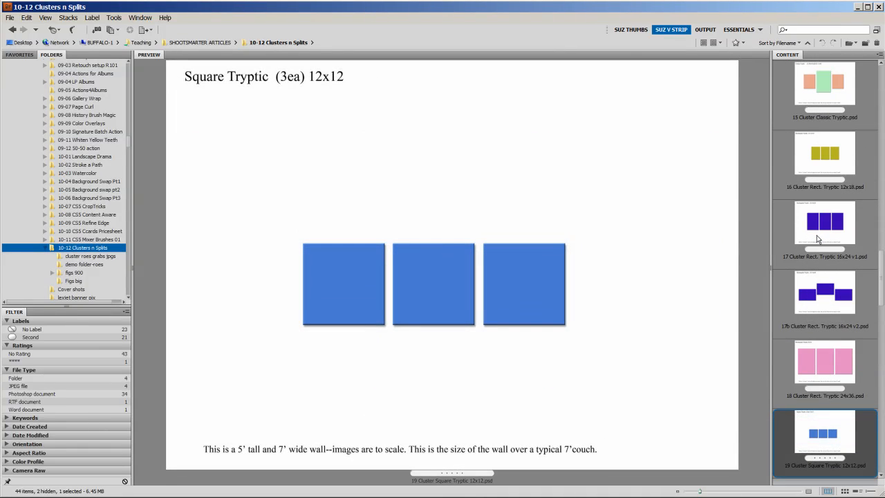
key(Down)
key(Down)
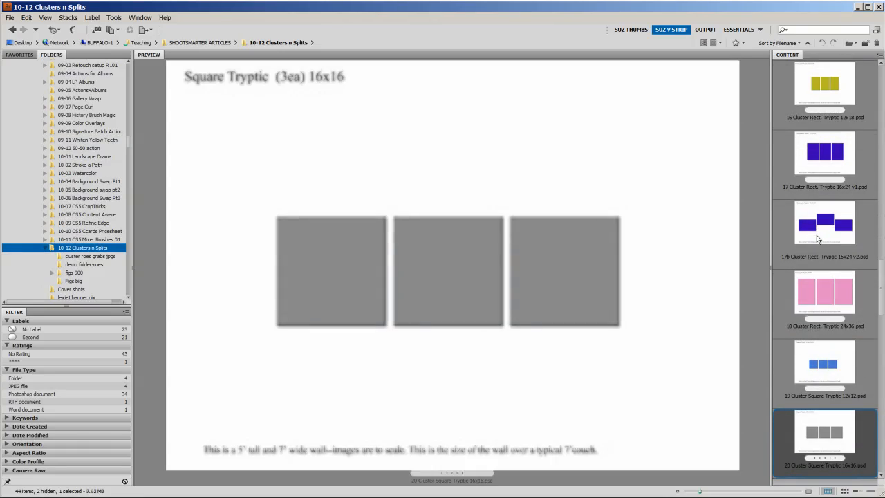
key(Down)
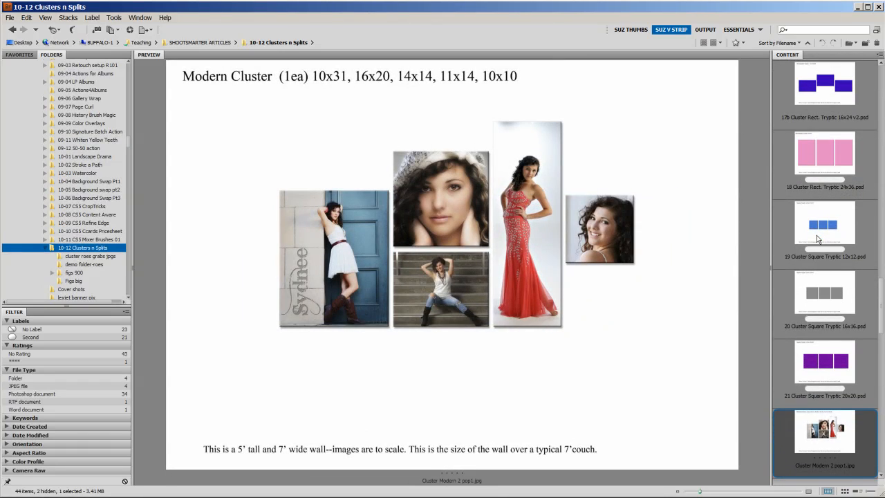
Look back through the cluster templates, preview 17 Cluster Rect. Tryptic 16x24 v1.psd, and open 16 Cluster Rect. Tryptic 12x18.psd in Photoshop
key(Up)
key(Up)
scroll(825, 270, up, 5)
scroll(825, 270, up, 8)
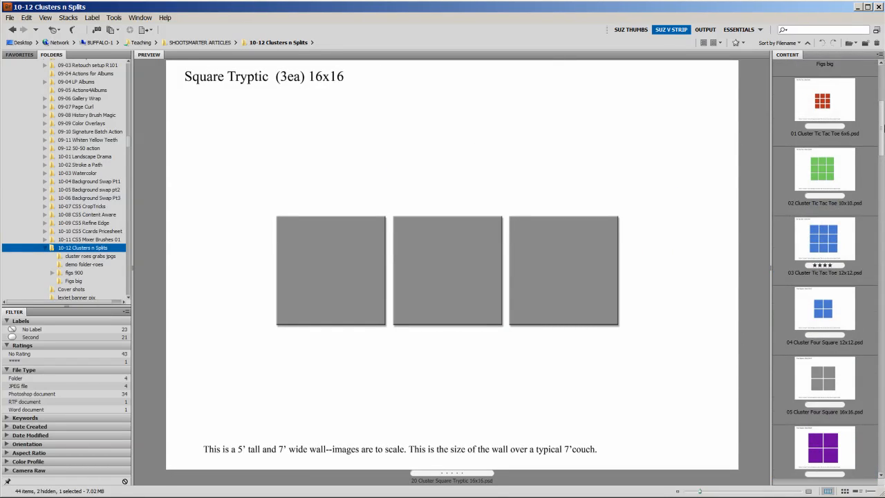
scroll(825, 270, down, 7)
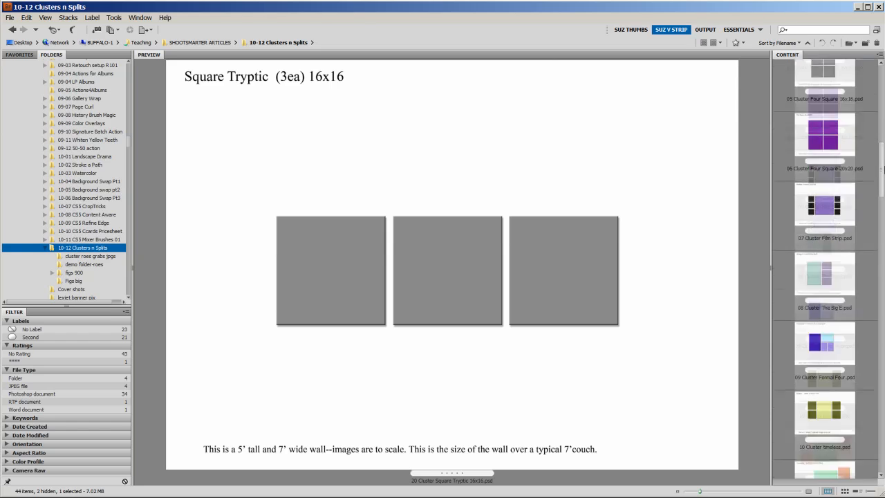
drag(883, 180, 881, 286)
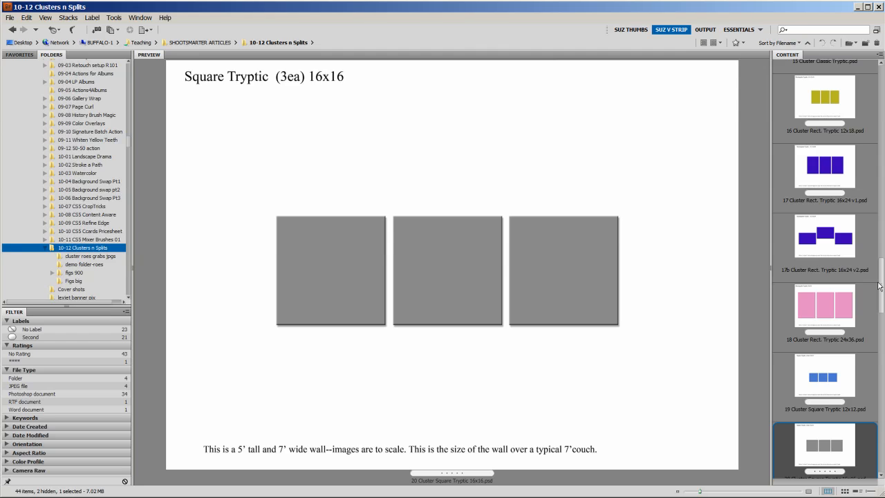
click(818, 176)
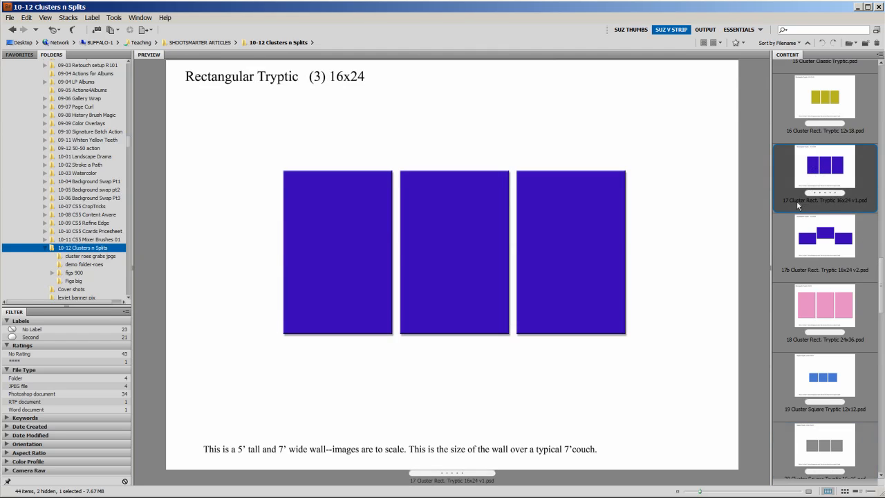
click(830, 111)
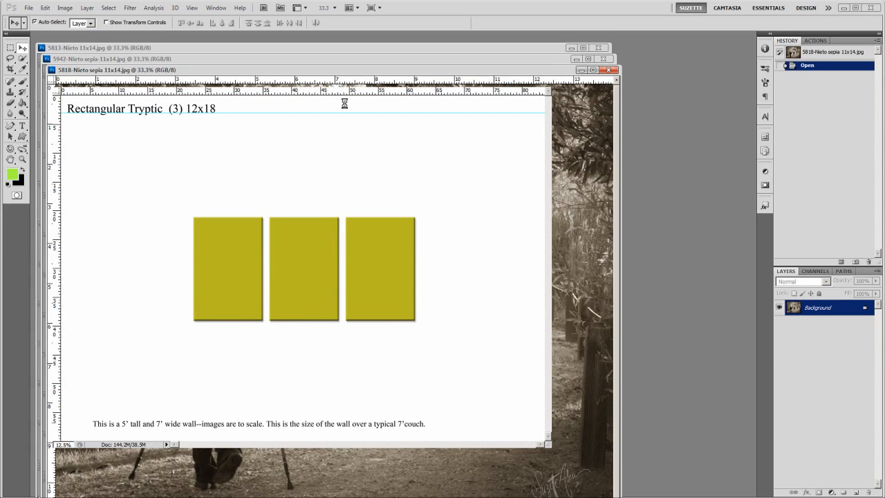
Bring the triptych template clear of the photos and rotate its middle 12x18 block to landscape orientation
drag(385, 85, 545, 76)
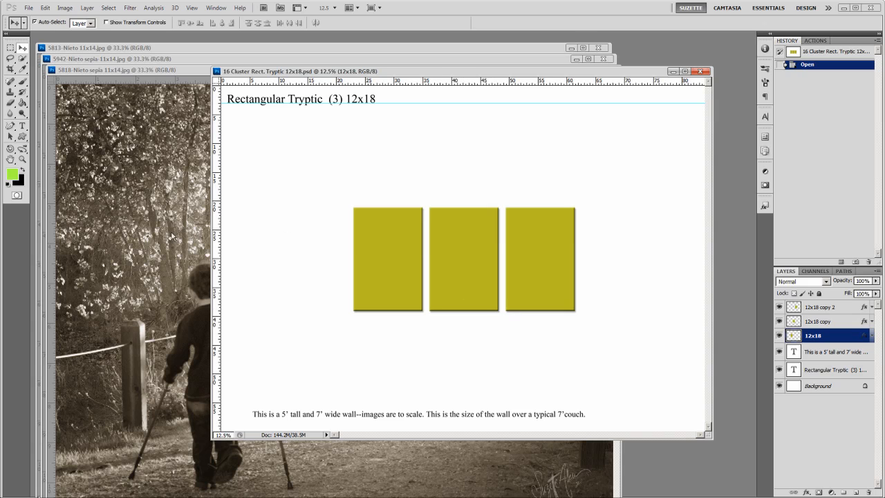
drag(484, 74, 507, 83)
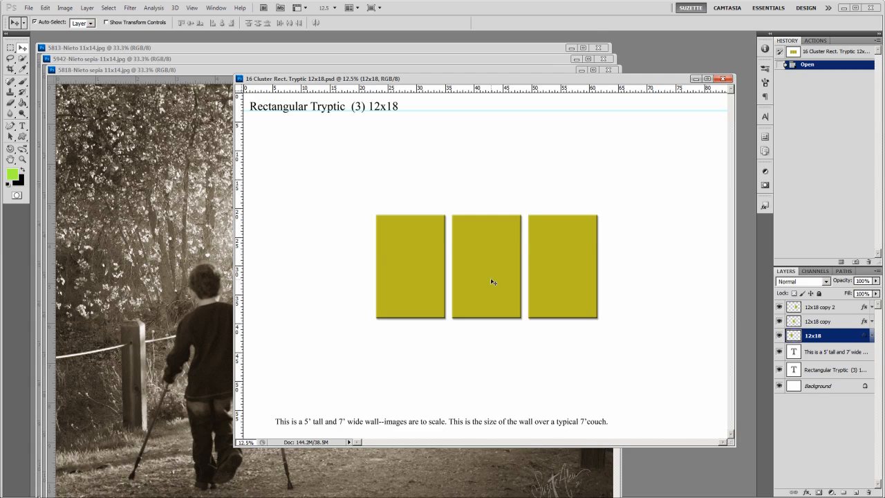
drag(493, 281, 492, 272)
key(ctrl+t)
drag(459, 147, 354, 276)
key(Return)
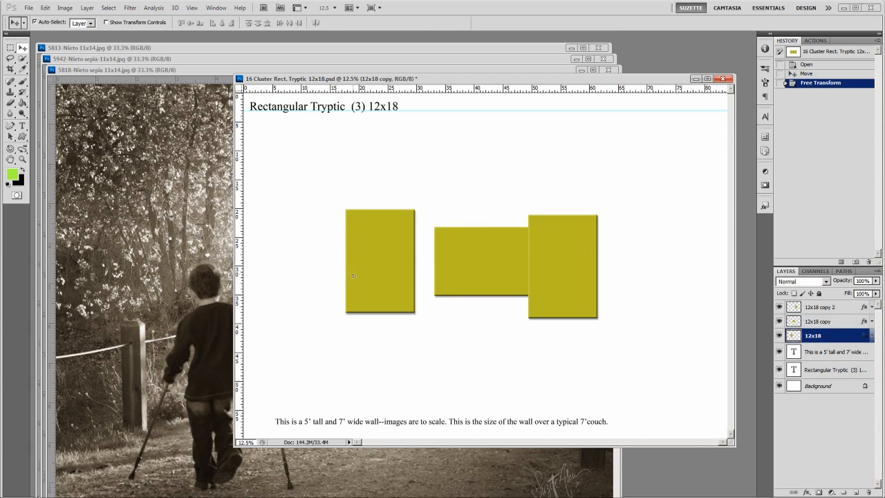
Rotate the left and right 12x18 blocks to landscape, placing one on each side of the middle block
key(ctrl+t)
drag(429, 208, 327, 201)
key(Return)
drag(534, 254, 564, 231)
drag(596, 121, 681, 226)
key(Return)
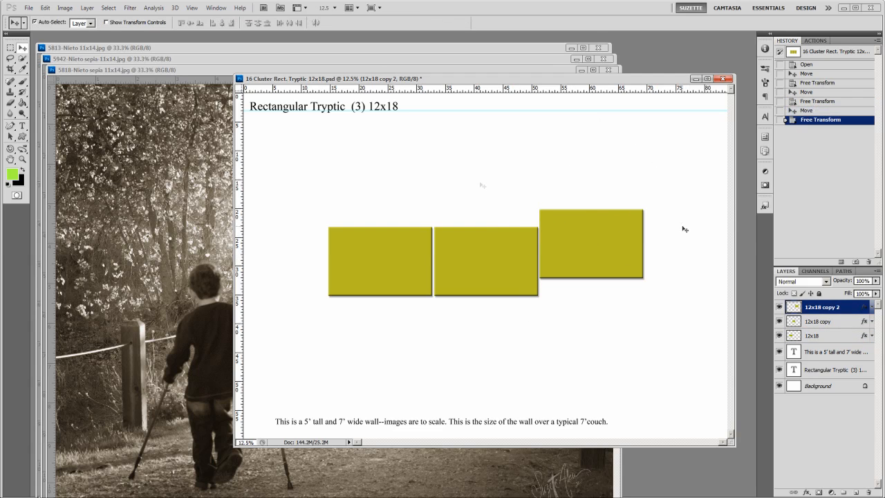
Spread the three landscape blocks apart, with the middle and right blocks level and the left block lower
drag(484, 263, 476, 203)
drag(392, 272, 370, 247)
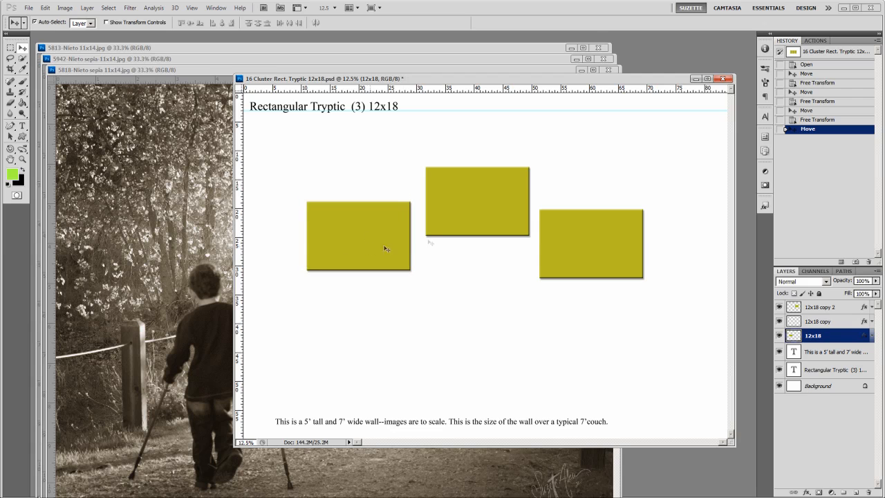
drag(621, 260, 629, 206)
drag(545, 218, 546, 219)
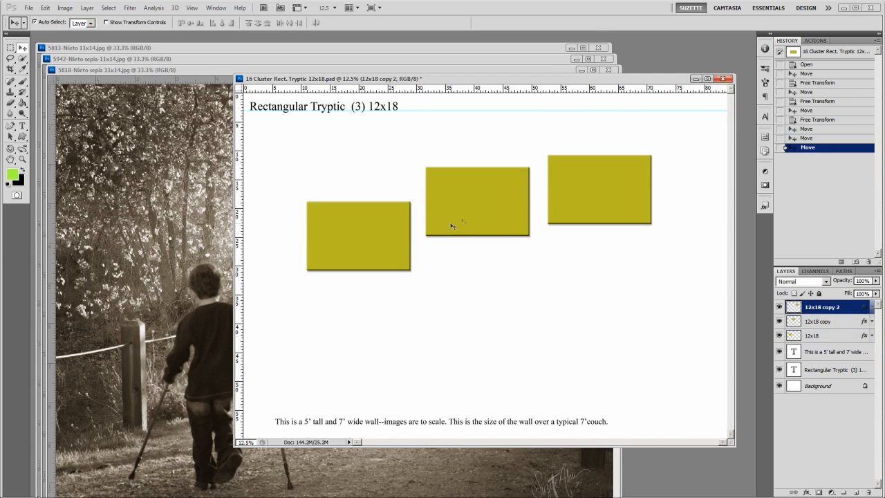
drag(343, 236, 351, 271)
drag(612, 189, 619, 202)
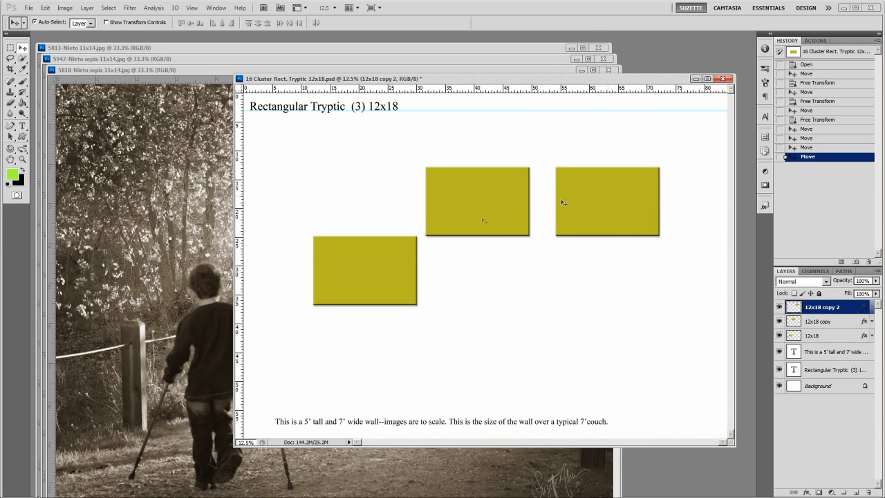
Copy the photo of the three walking boys into the template over the right block and clip it to 12x18 copy 2
click(188, 325)
drag(236, 306, 619, 241)
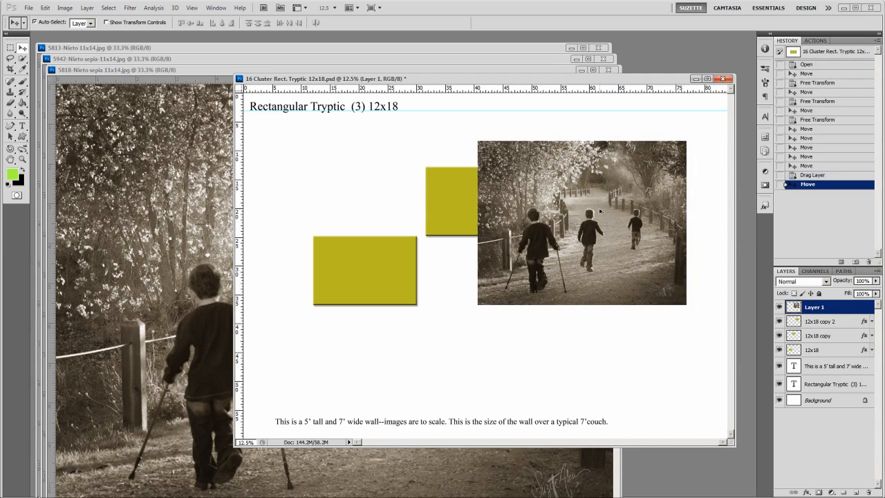
key(ctrl+alt+g)
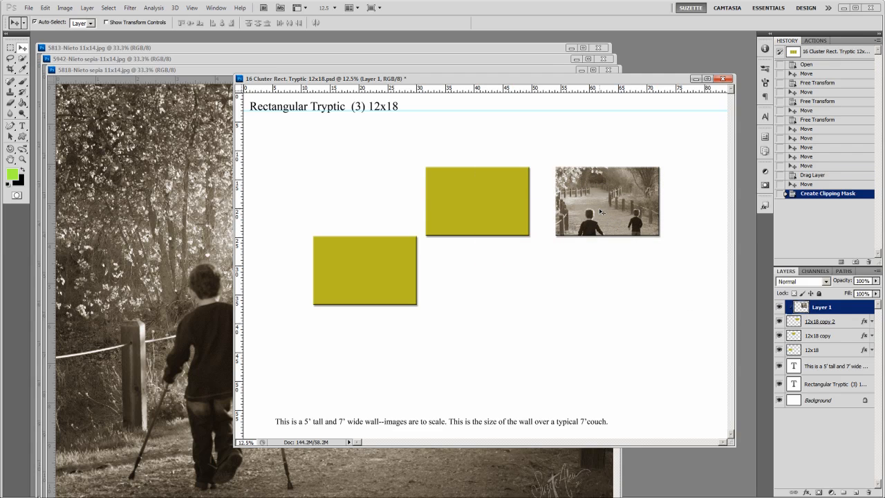
Scale the walking boys photo to about 50% and position it to fill the right block
key(ctrl+t)
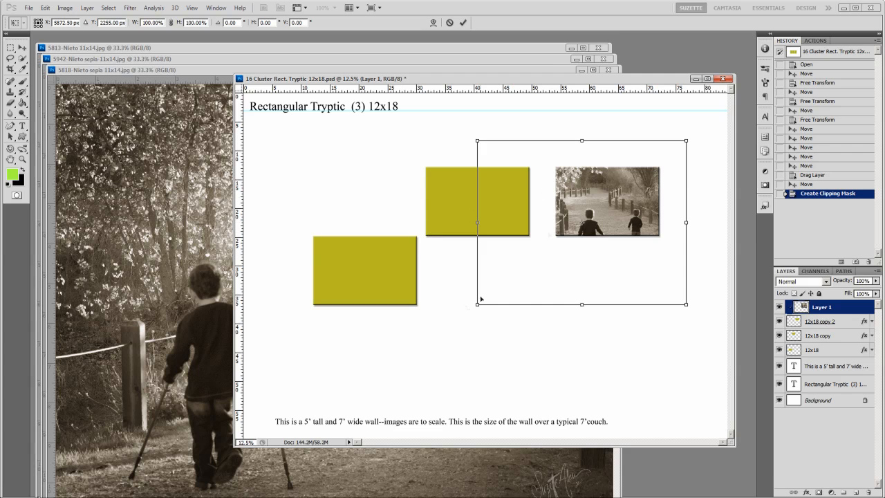
drag(478, 305, 554, 244)
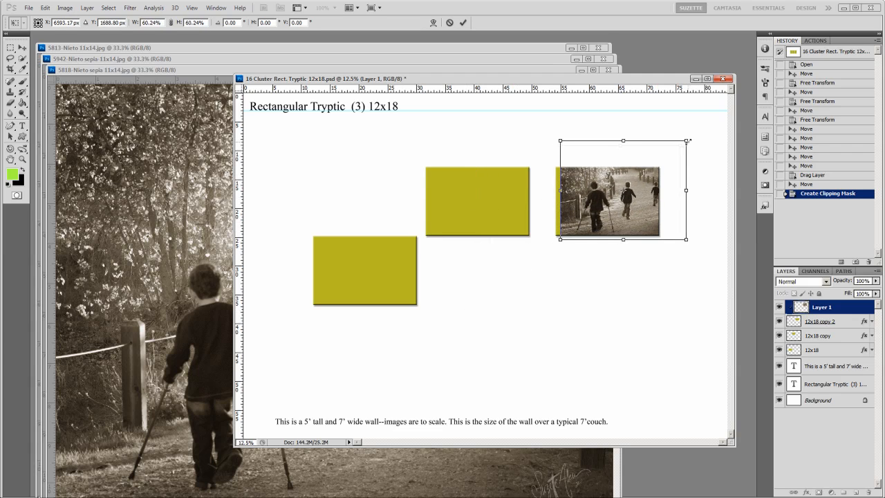
drag(688, 141, 668, 157)
drag(624, 202, 628, 201)
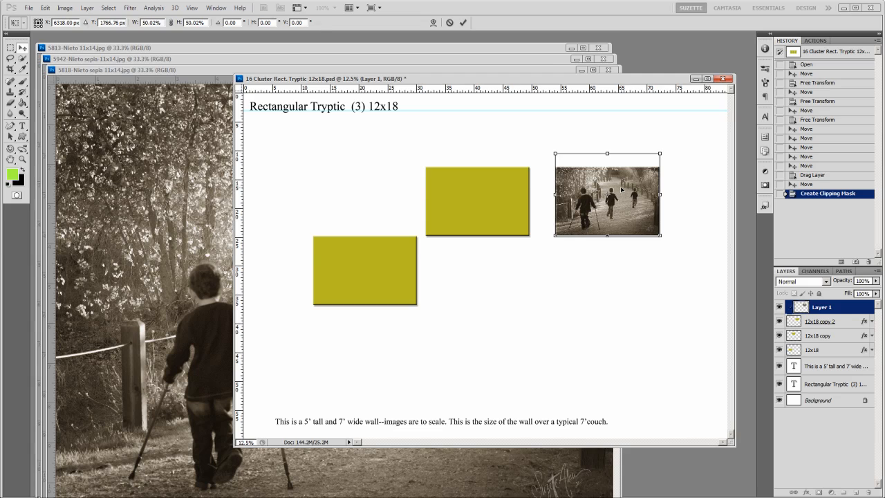
key(Return)
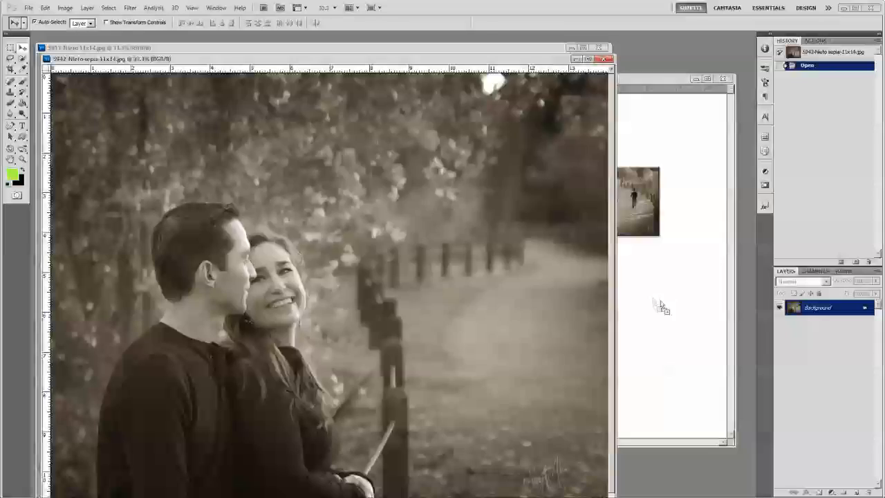
Copy the couple's photo into the template, release its clipping mask, and move it toward the left block
drag(662, 308, 659, 303)
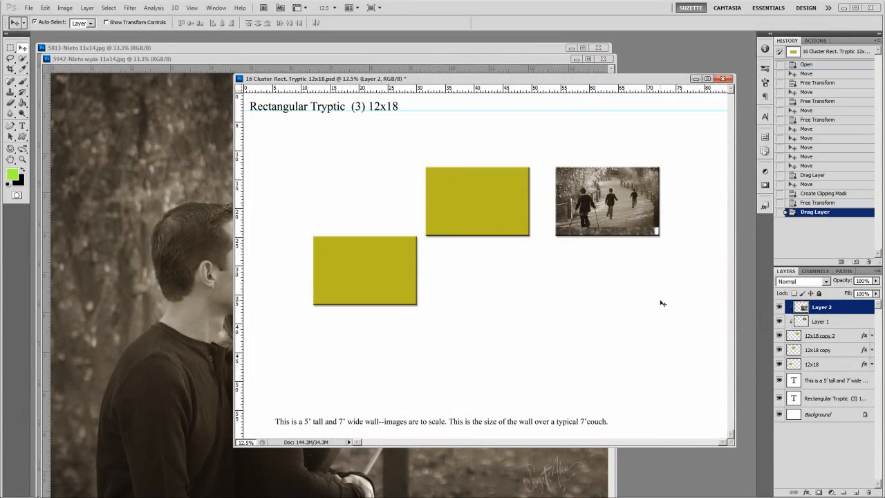
drag(642, 183, 644, 191)
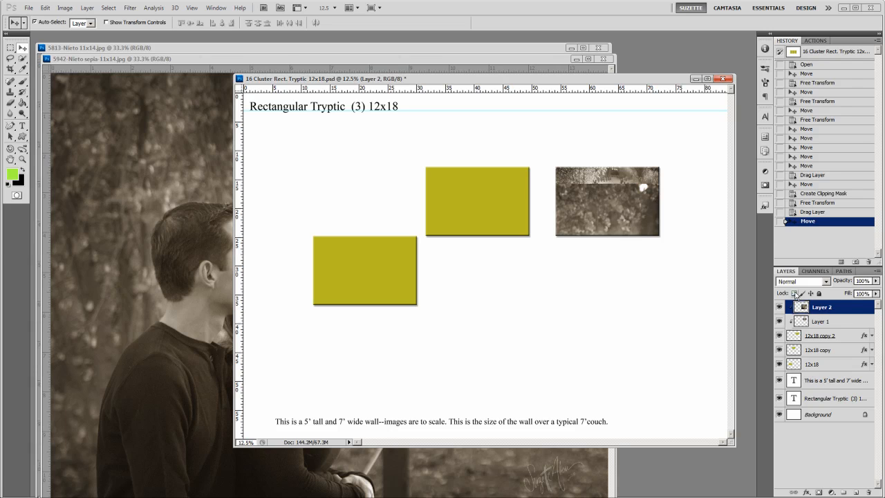
key(ctrl+alt+g)
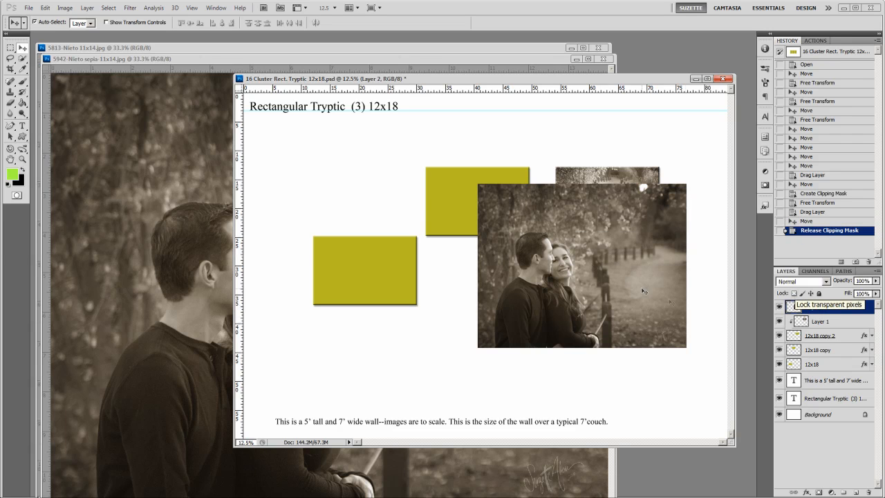
drag(550, 267, 461, 312)
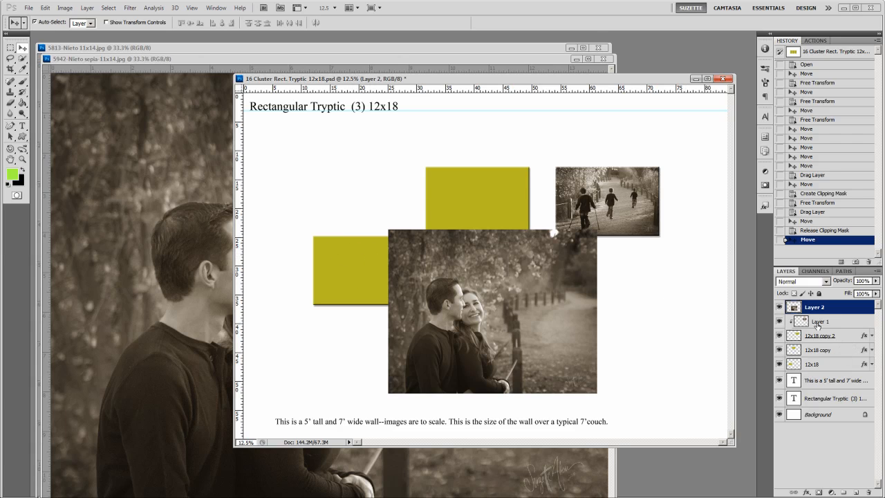
Move Layer 2 directly above the 12x18 layer and clip the couple's photo to that block
drag(819, 318, 795, 363)
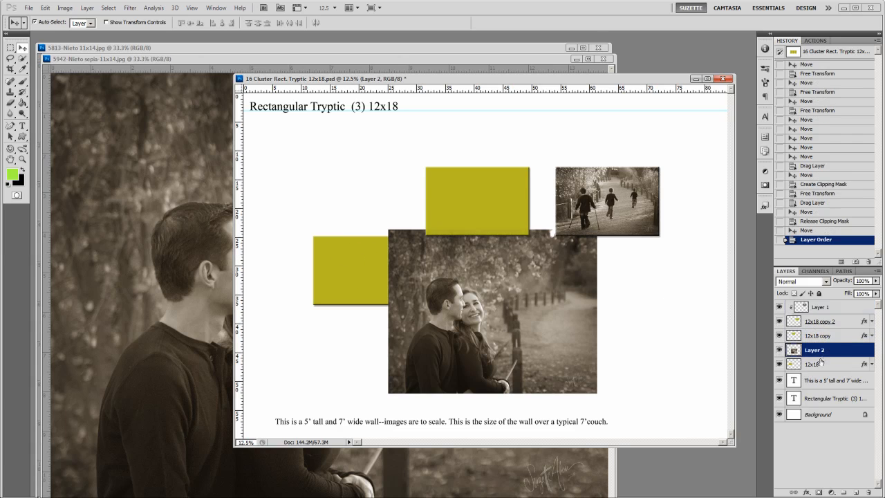
click(779, 365)
click(779, 364)
key(ctrl+alt+g)
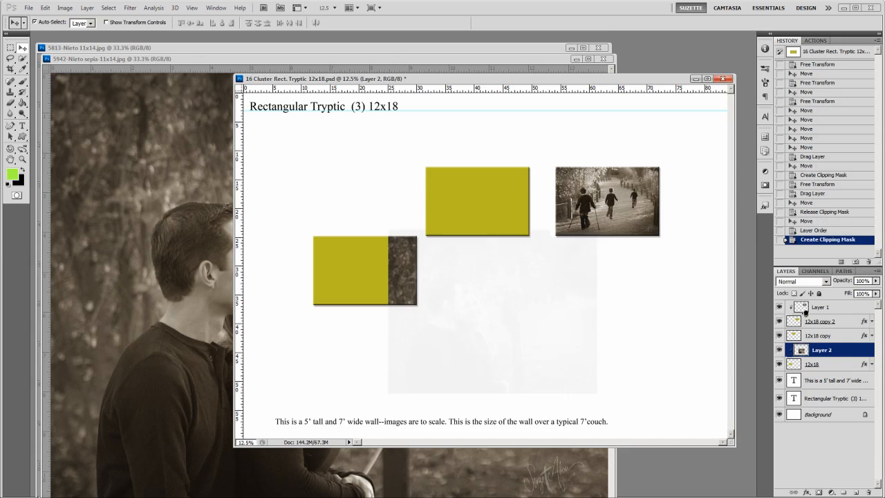
Scale down the couple's photo and position it to fill the left block
key(ctrl+t)
drag(492, 311, 418, 281)
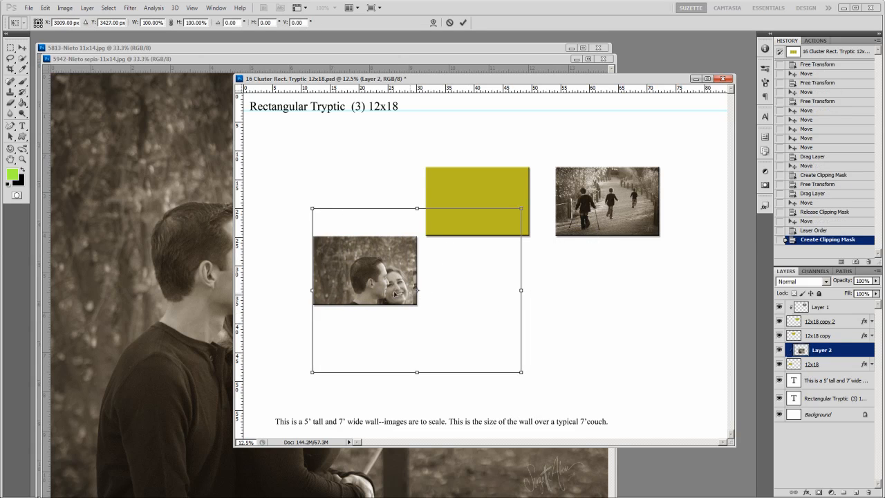
drag(523, 203, 474, 246)
drag(453, 293, 403, 271)
key(Return)
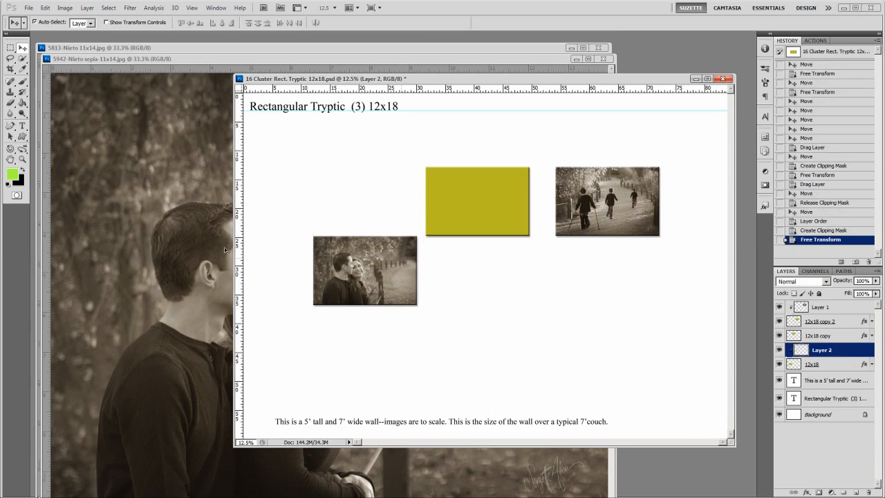
Close the couple's source photo and shift the template window slightly lower beside the family photo
click(218, 258)
click(608, 60)
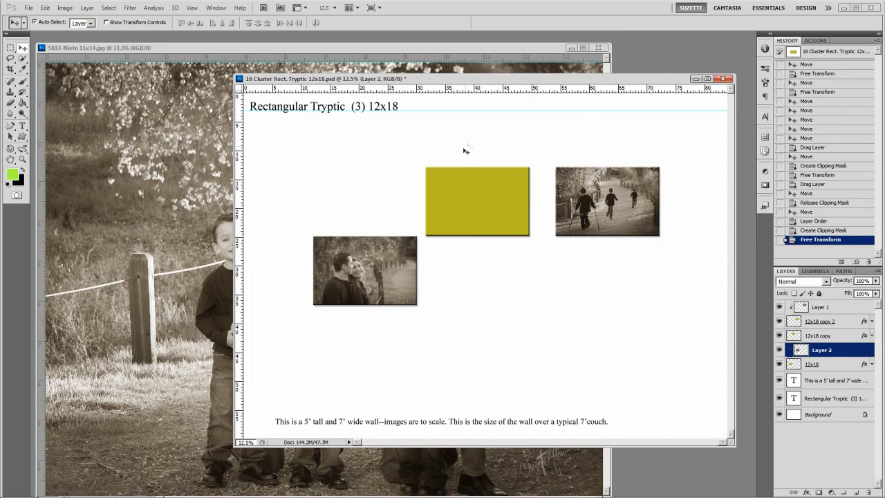
drag(471, 79, 477, 95)
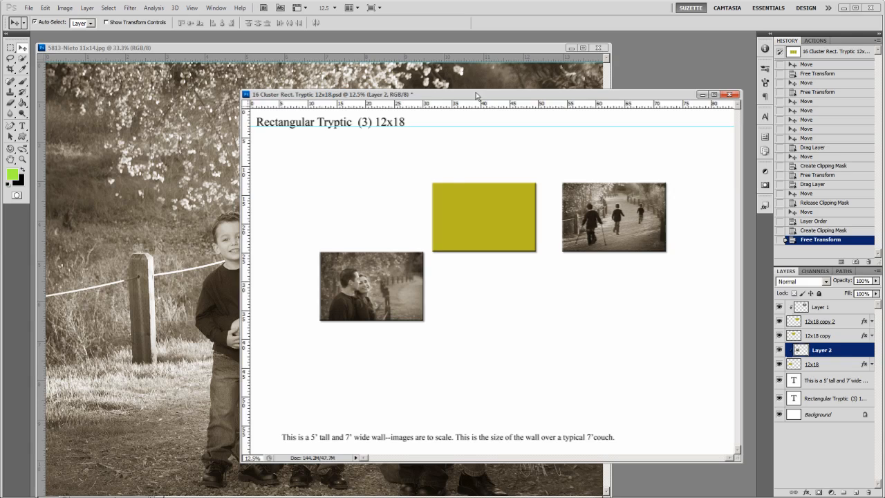
Select the 12x18 copy layer and lower the middle block so the three blocks climb in a diagonal stagger
click(491, 222)
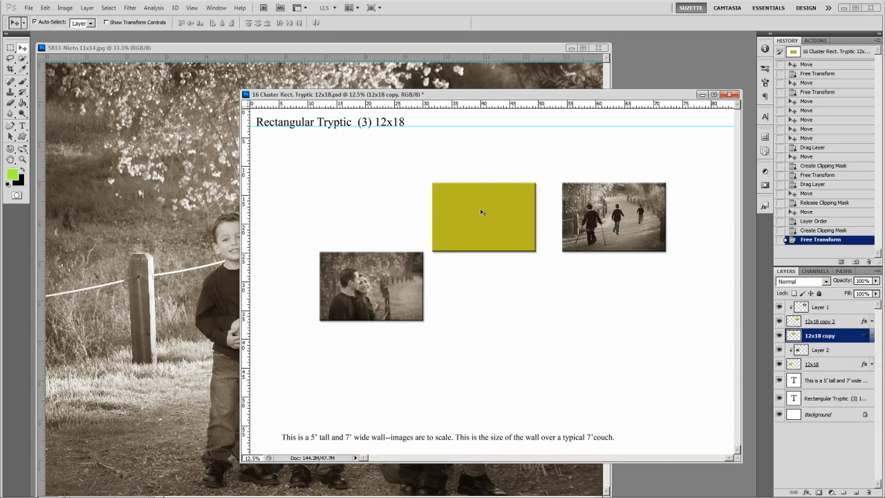
click(403, 287)
click(504, 220)
click(585, 217)
click(506, 220)
drag(505, 245, 510, 271)
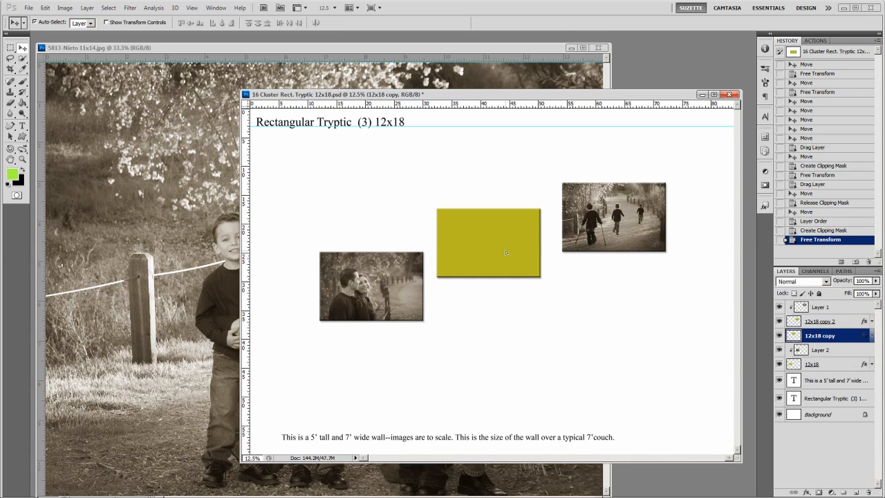
Copy the family group photo into the template over the middle block and clip it to 12x18 copy
click(231, 240)
drag(451, 225, 525, 296)
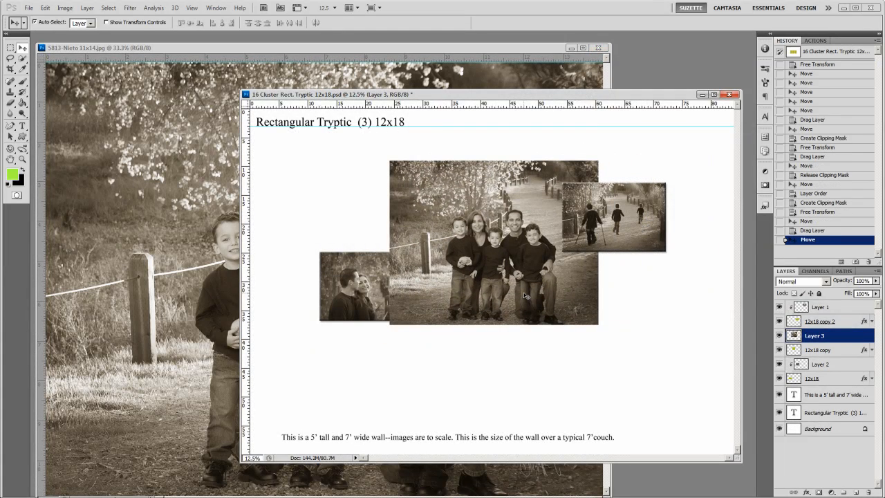
key(ctrl+alt+g)
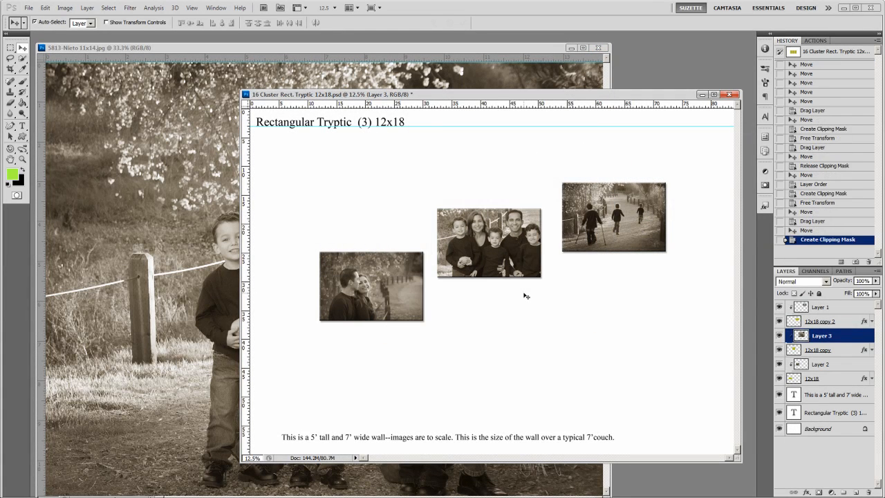
Scale the family group photo to about 58% and center the group within the middle block
key(ctrl+t)
drag(599, 160, 552, 195)
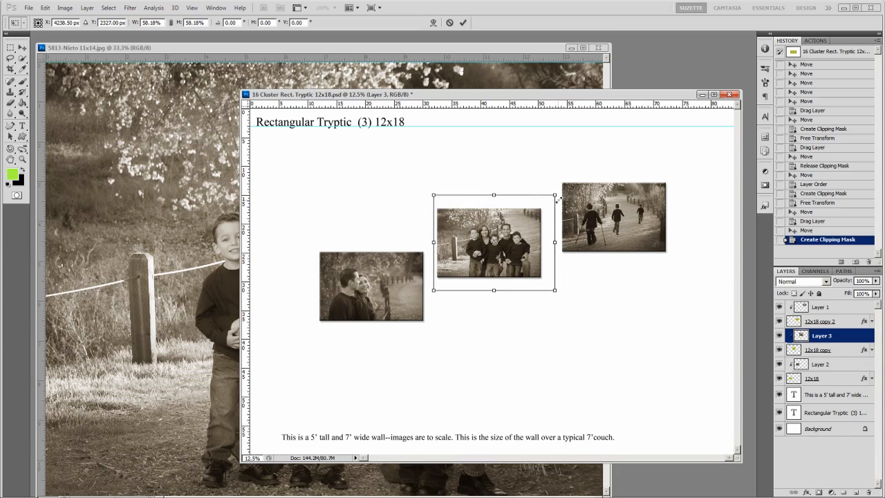
drag(507, 245, 499, 240)
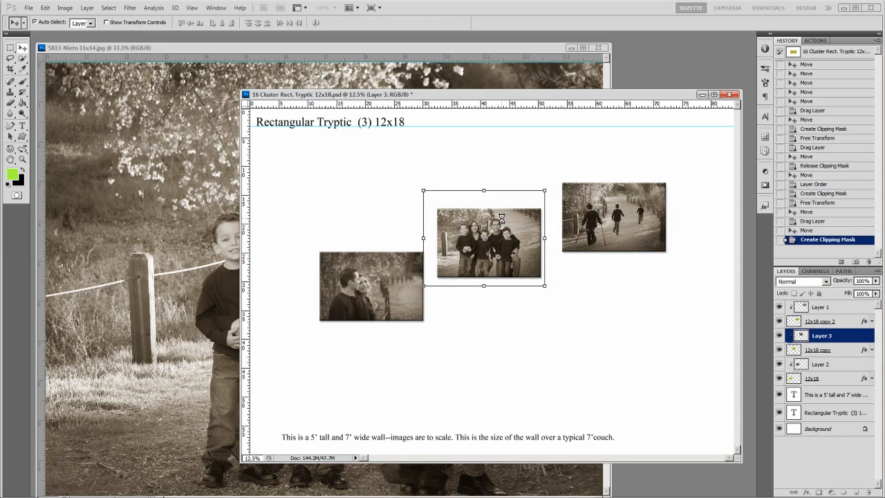
key(Return)
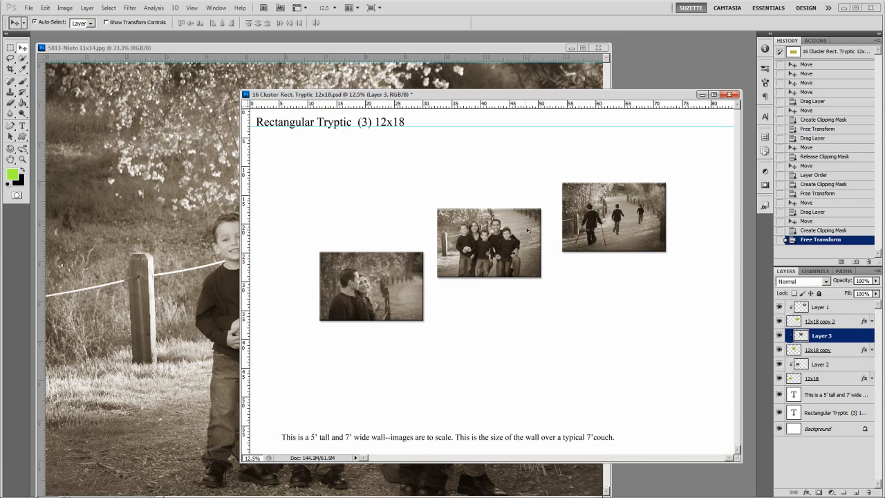
Shift the middle and right photos slightly within their blocks and link Layer 1 with 12x18 copy 2
mouse_move(504, 237)
mouse_down()
mouse_move(517, 212)
mouse_move(475, 281)
mouse_move(511, 236)
mouse_up()
mouse_move(610, 234)
mouse_down()
mouse_move(614, 225)
mouse_move(618, 231)
mouse_up()
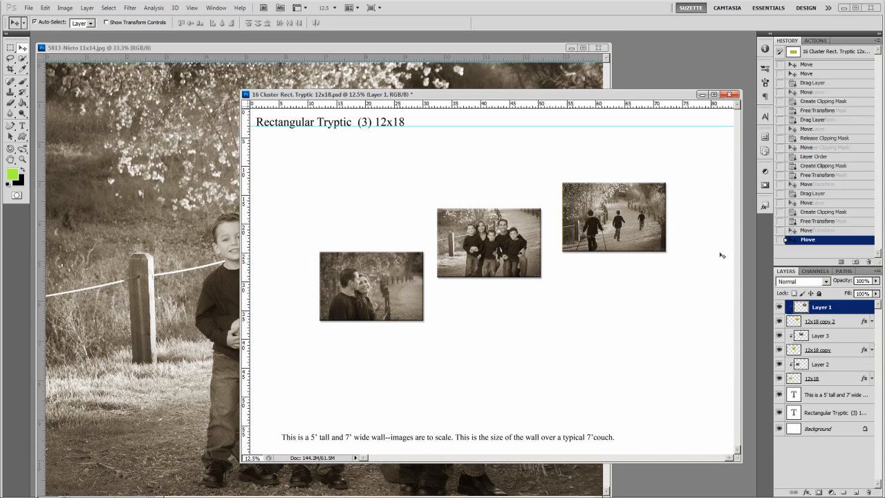
shift+click(820, 322)
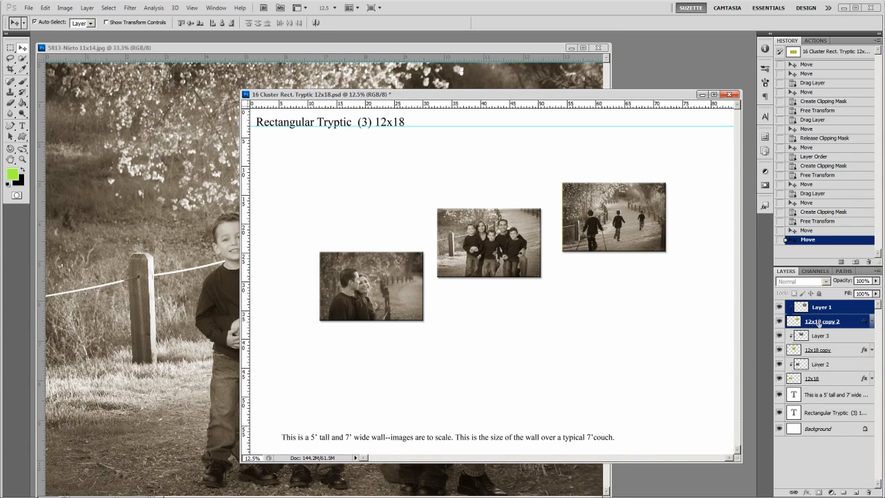
click(793, 492)
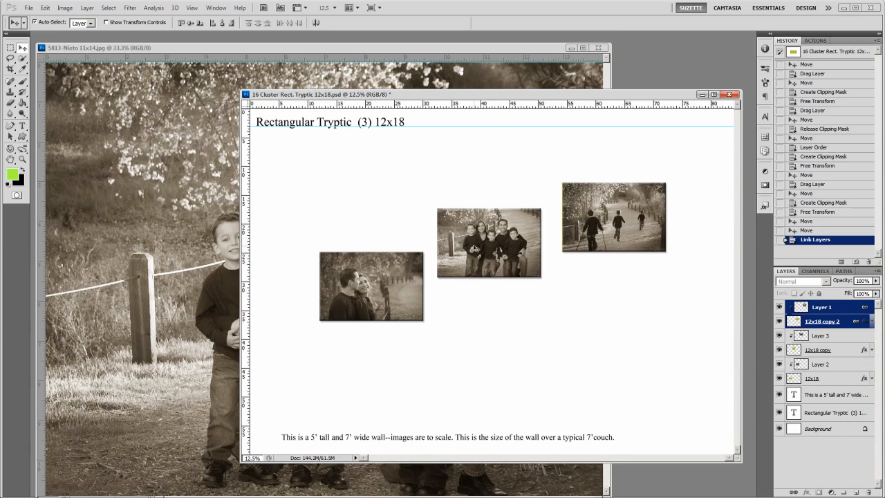
Nudge the family group photo down slightly within the middle block and link Layer 3 with 12x18 copy
drag(473, 246, 473, 249)
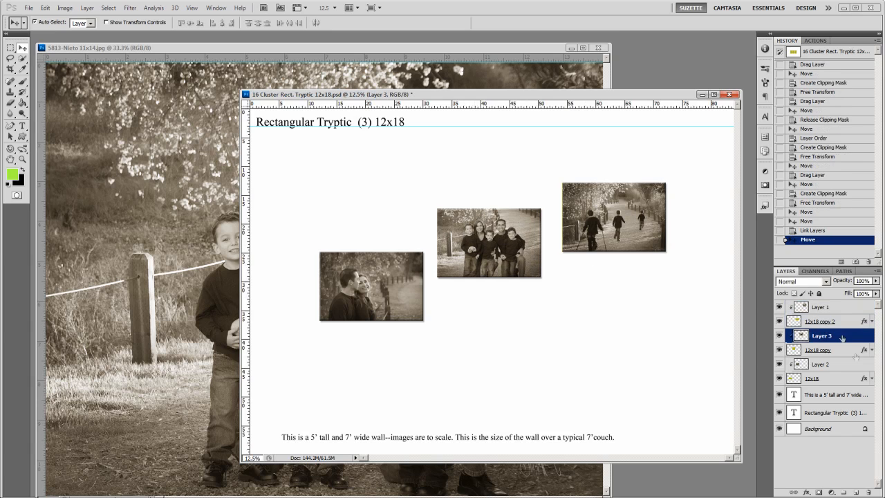
shift+click(852, 351)
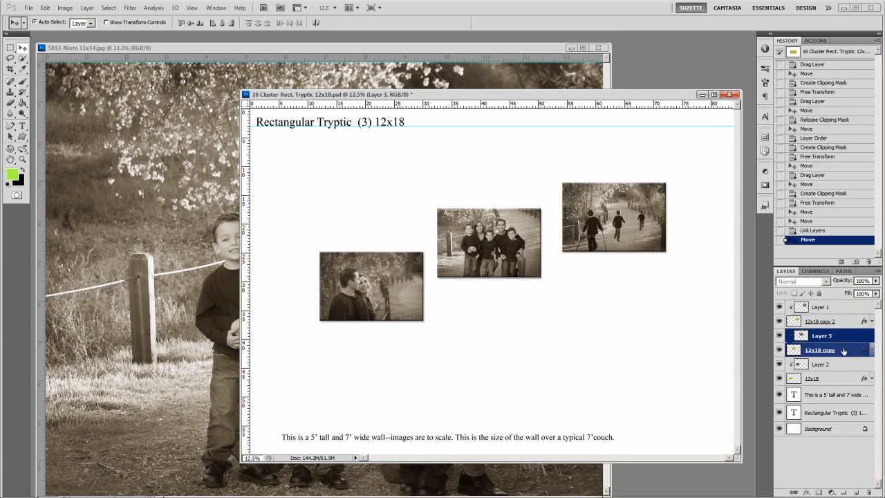
click(794, 492)
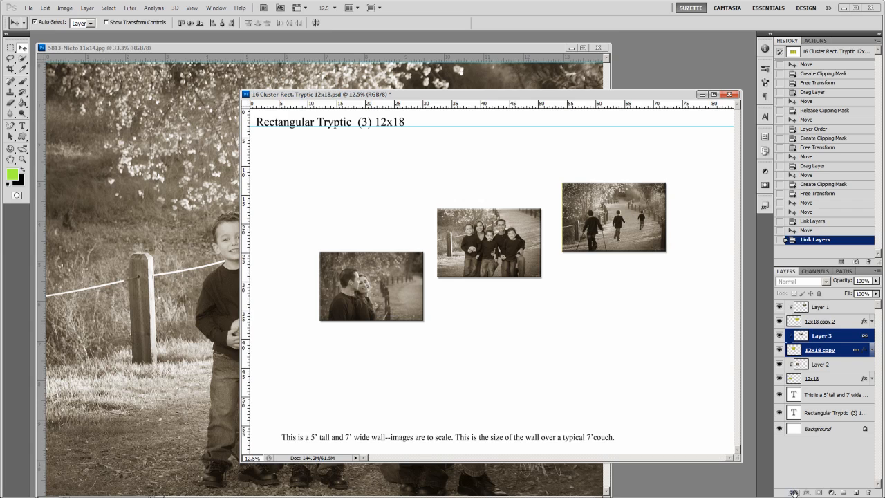
Select the couple photo's Layer 2 together with its 12x18 block and link the two layers
click(379, 278)
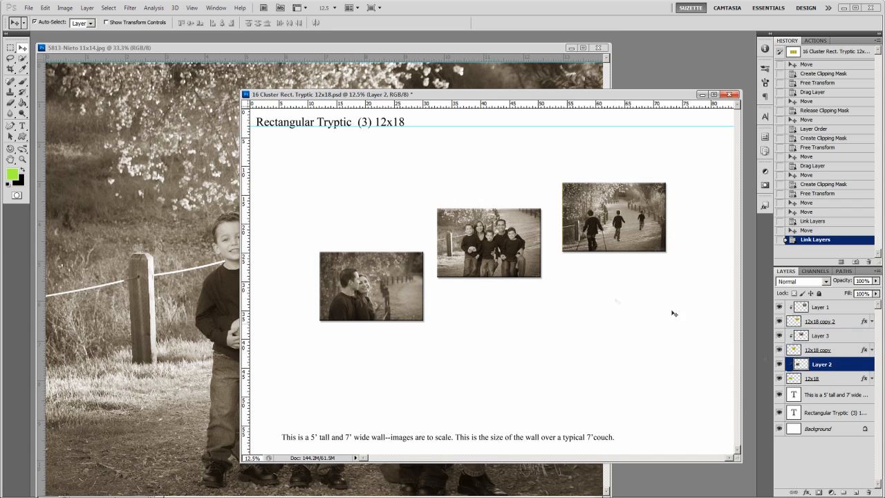
shift+click(821, 380)
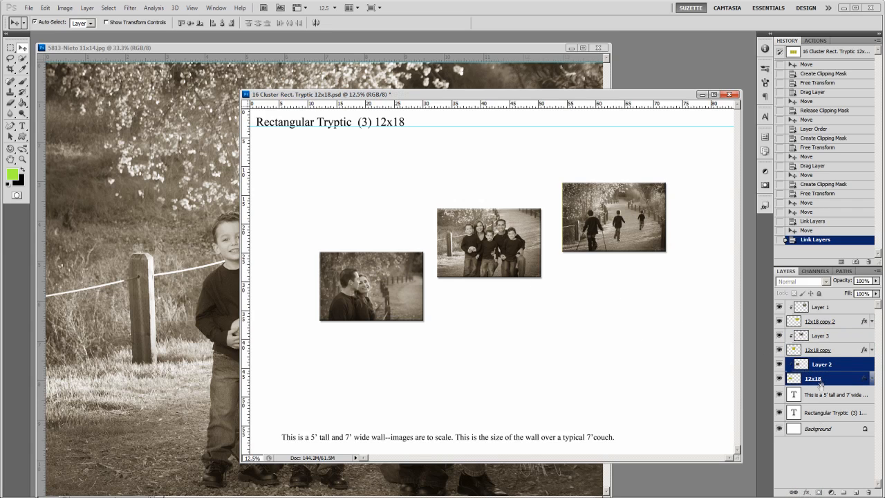
click(794, 492)
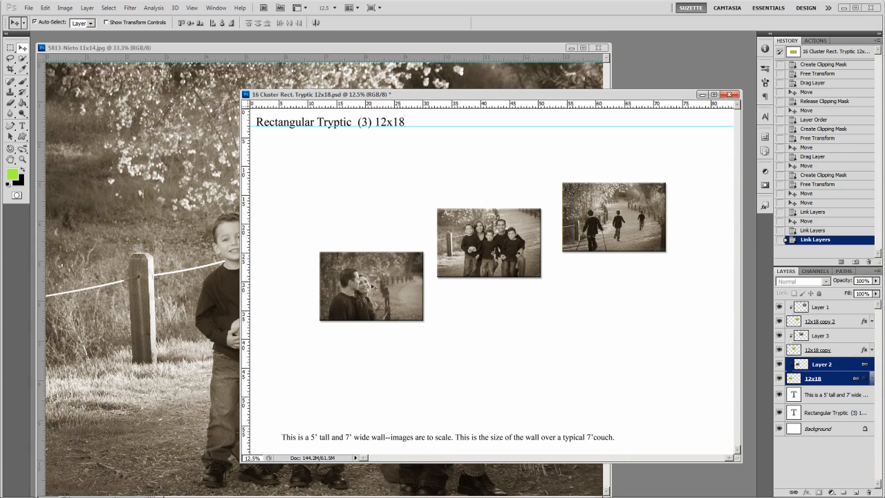
Rearrange the linked blocks into a rising diagonal: walking boys at lower left, family group in the middle, couple at upper right
drag(374, 286, 371, 199)
drag(487, 246, 487, 242)
drag(629, 236, 427, 342)
drag(368, 193, 624, 186)
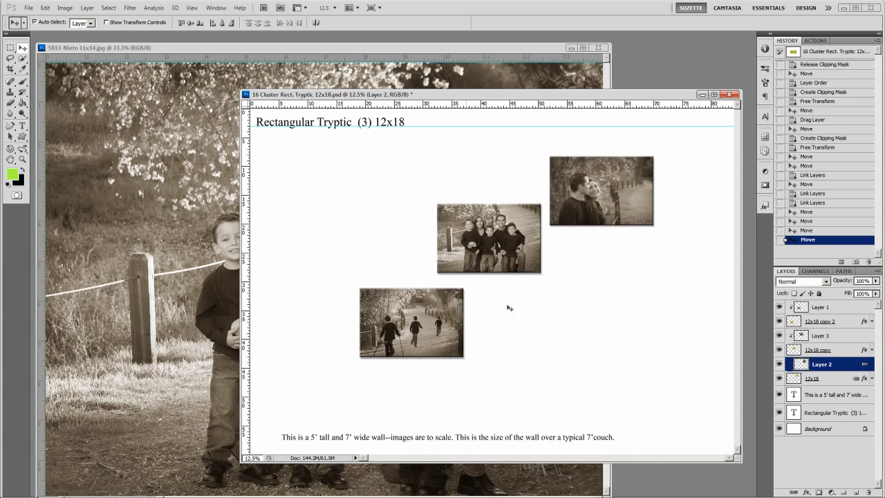
Swap the outer blocks into a descending diagonal, couple at upper left and walking boys at lower right, and raise the template window slightly
drag(414, 324, 616, 288)
drag(614, 192, 386, 210)
drag(623, 292, 615, 286)
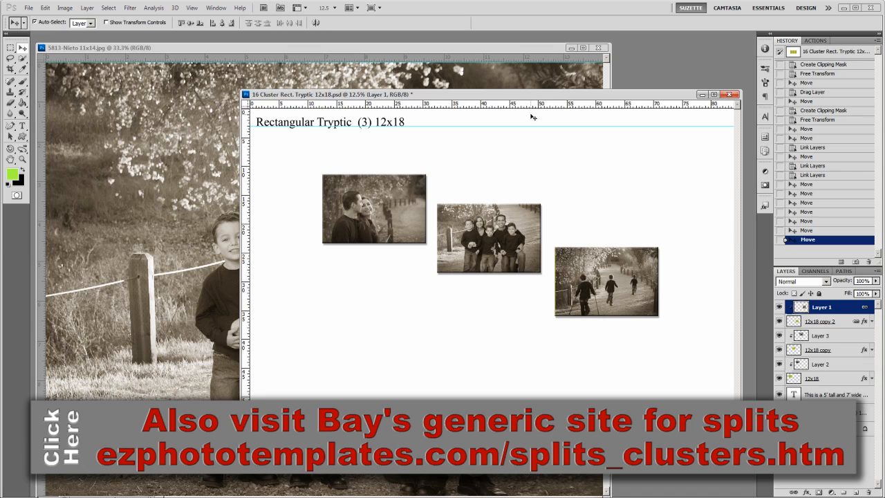
drag(658, 96, 658, 82)
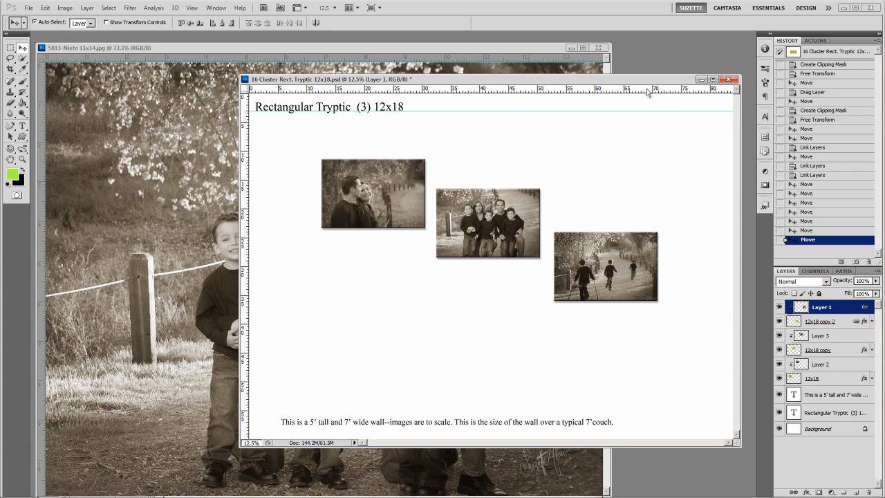
drag(657, 81, 657, 83)
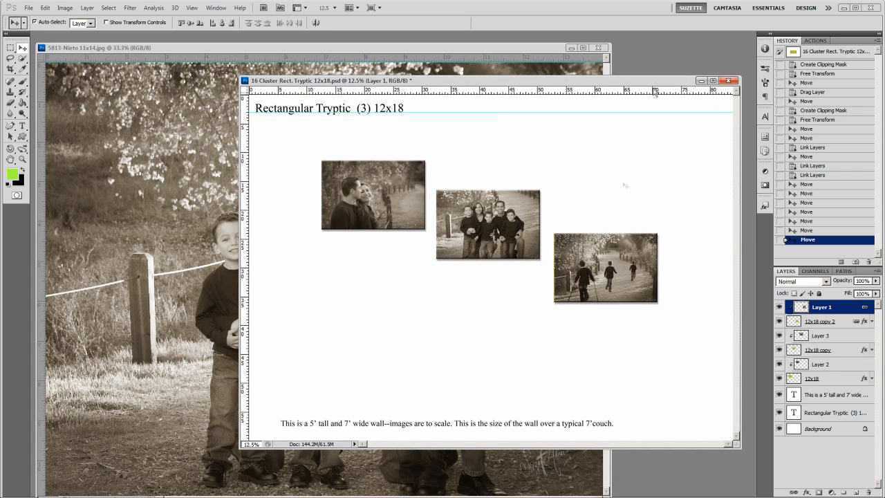